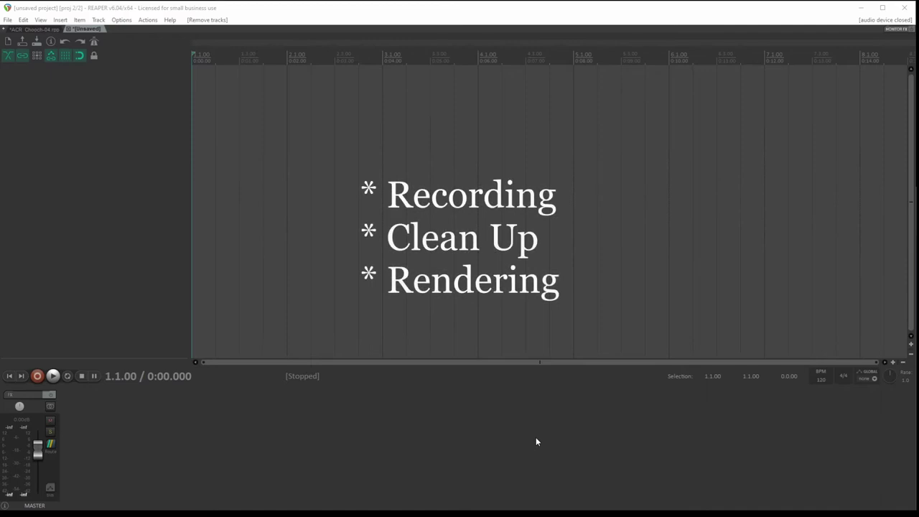
# Step: Add a new track named 'Microphone' and arm it for recording
pyautogui.click(486, 12)
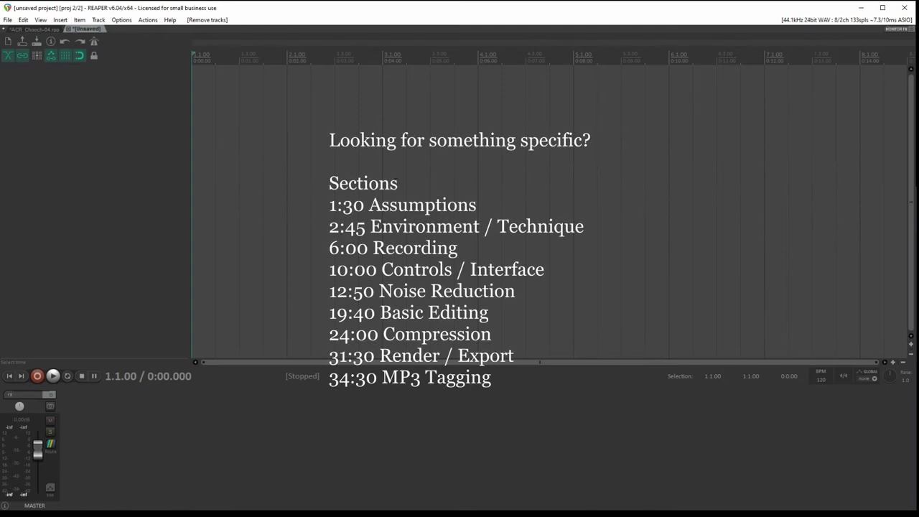
pyautogui.doubleClick(71, 102)
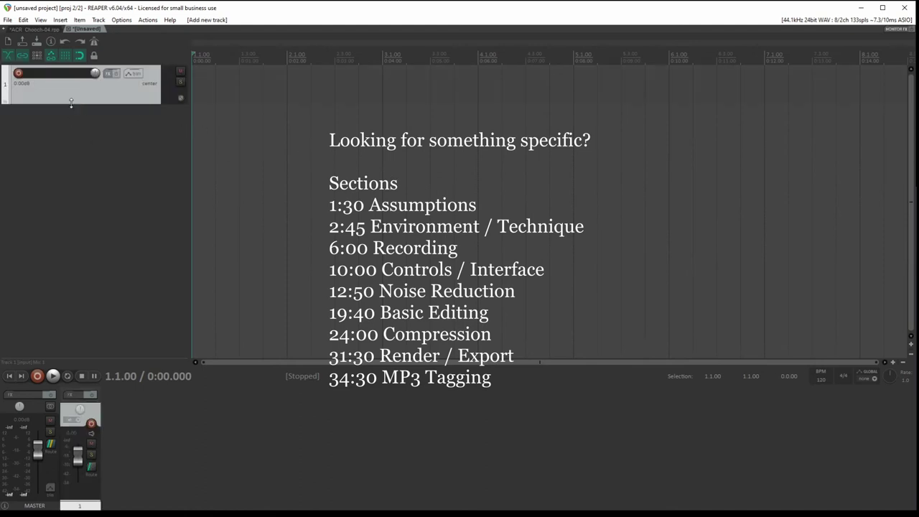
pyautogui.doubleClick(57, 73)
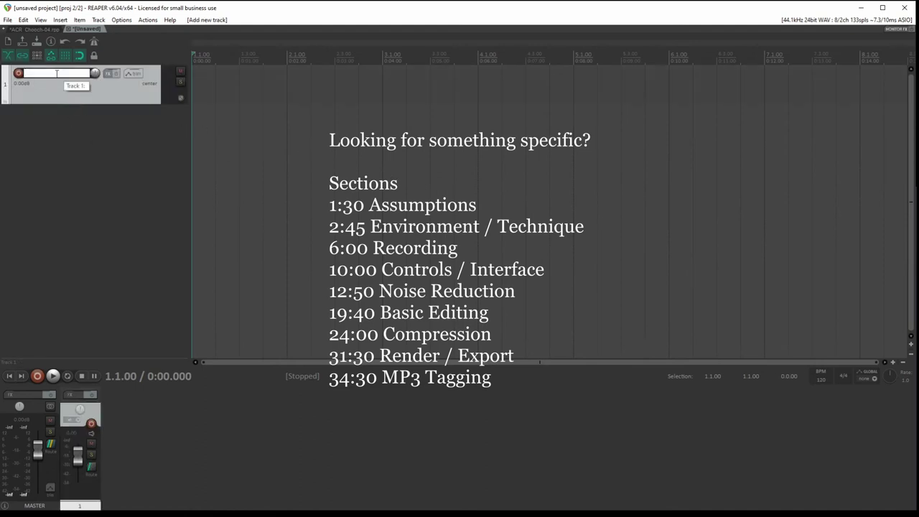
pyautogui.write('Microphone')
pyautogui.press('Return')
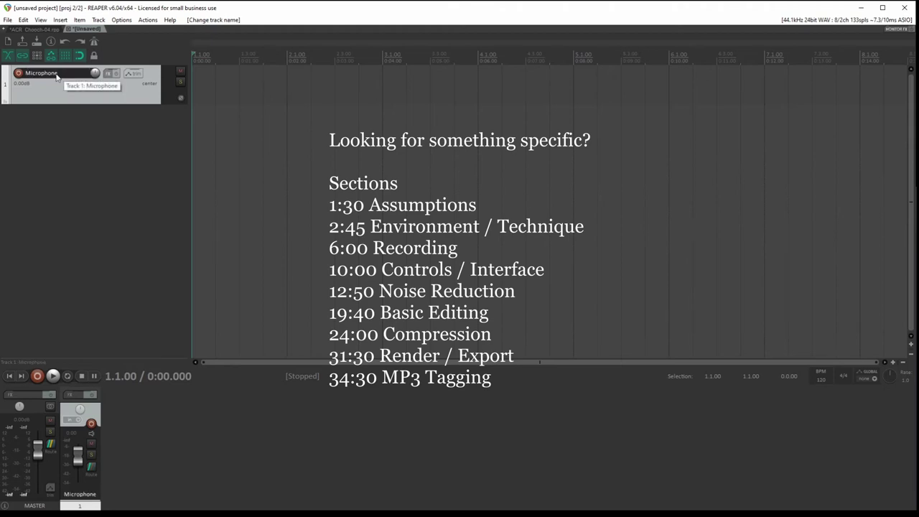
pyautogui.click(18, 74)
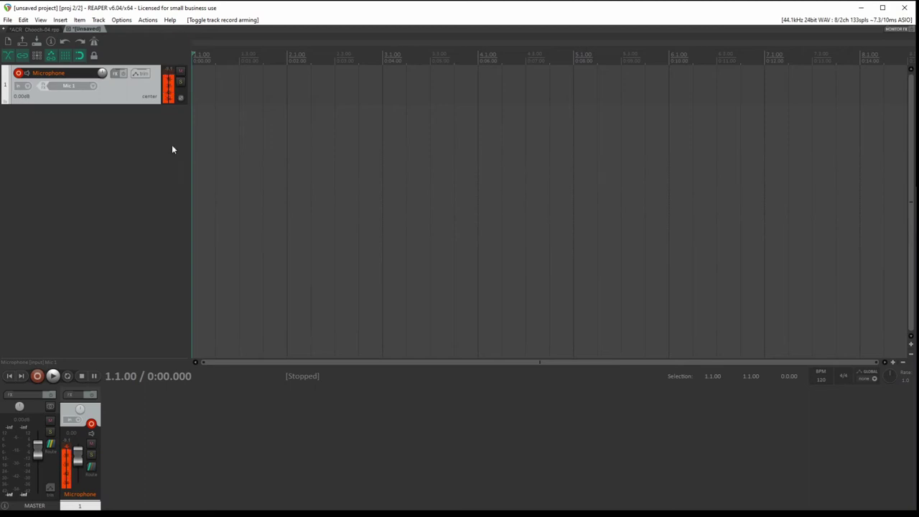
pyautogui.click(121, 20)
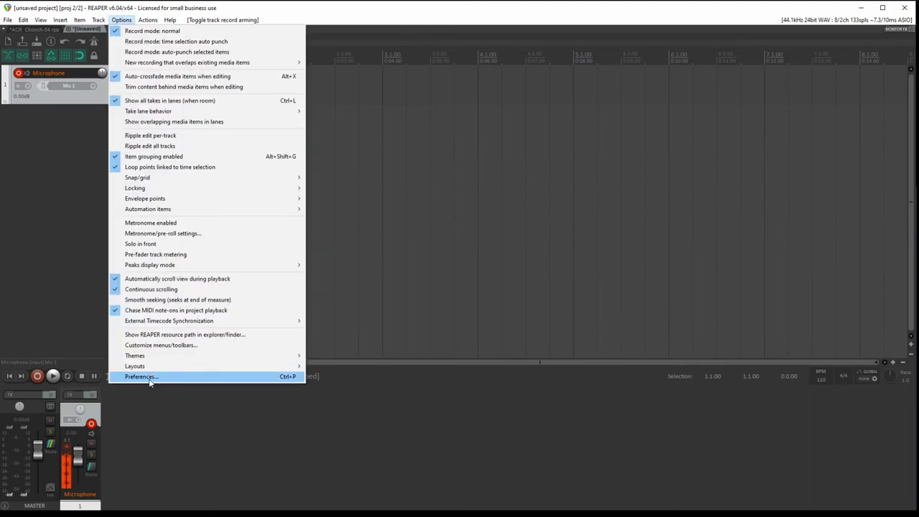
pyautogui.click(144, 376)
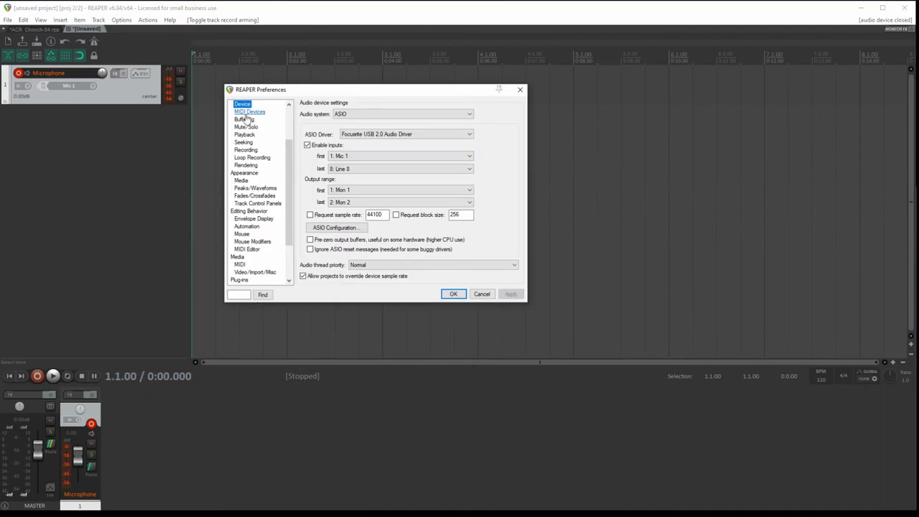
pyautogui.scroll(3, 246, 113)
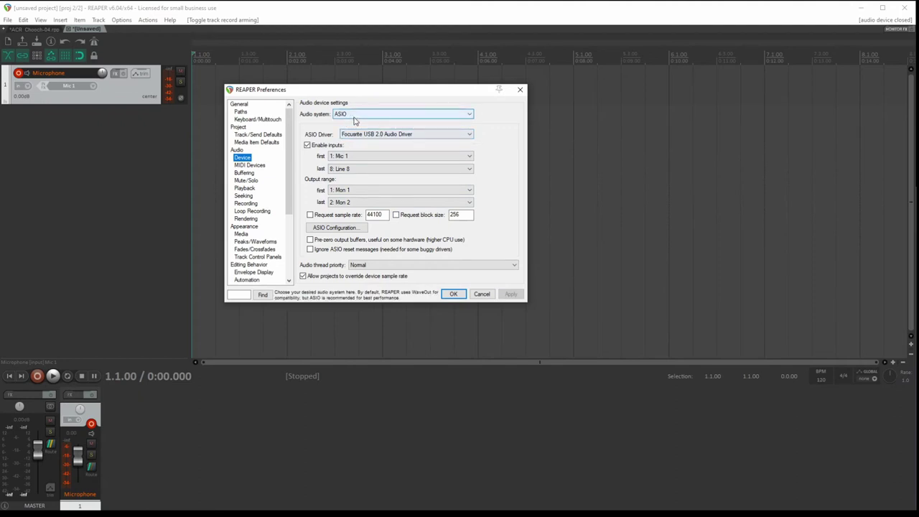
pyautogui.click(391, 114)
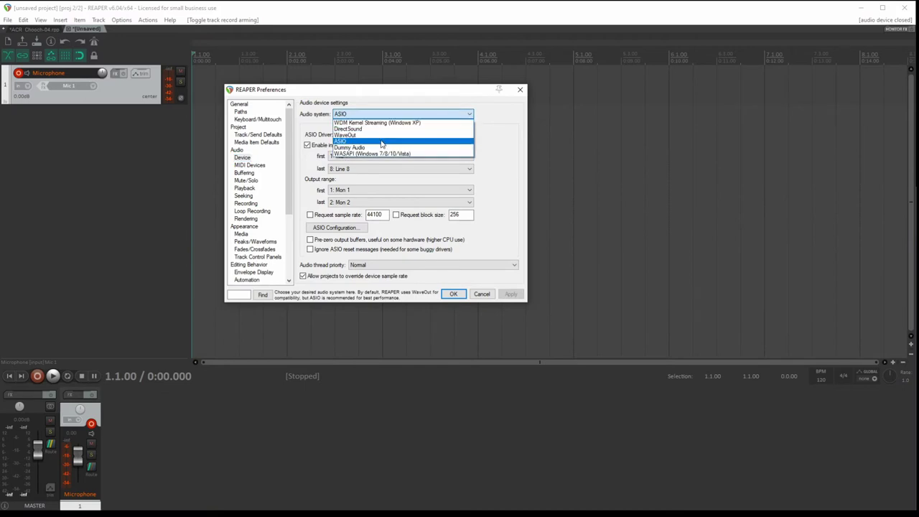
pyautogui.click(381, 144)
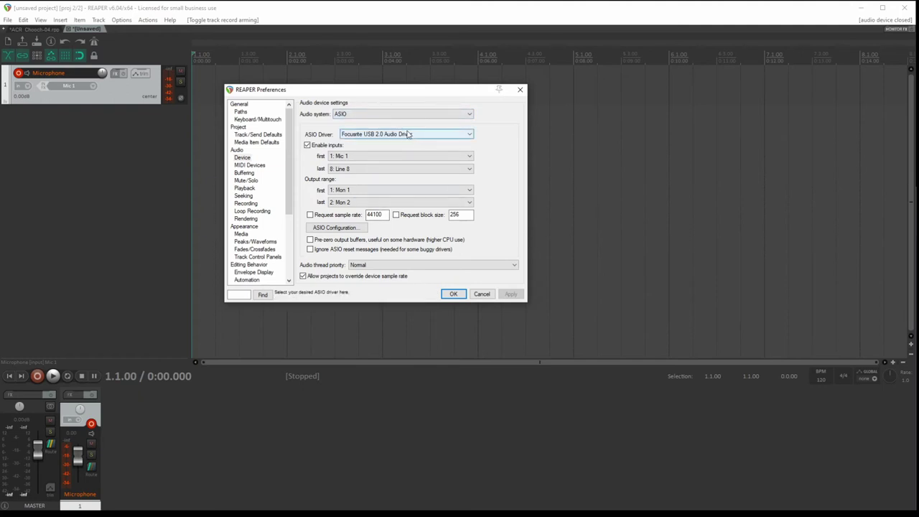
pyautogui.click(394, 115)
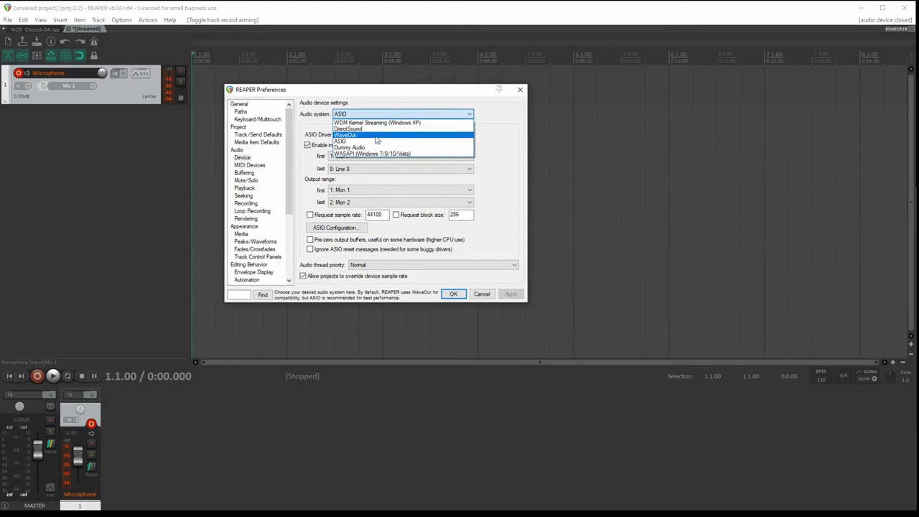
pyautogui.click(376, 129)
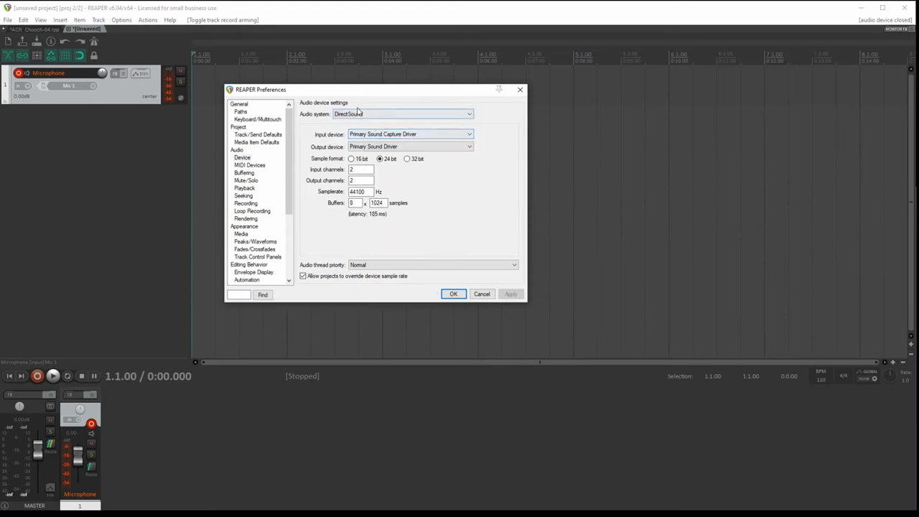
pyautogui.click(359, 112)
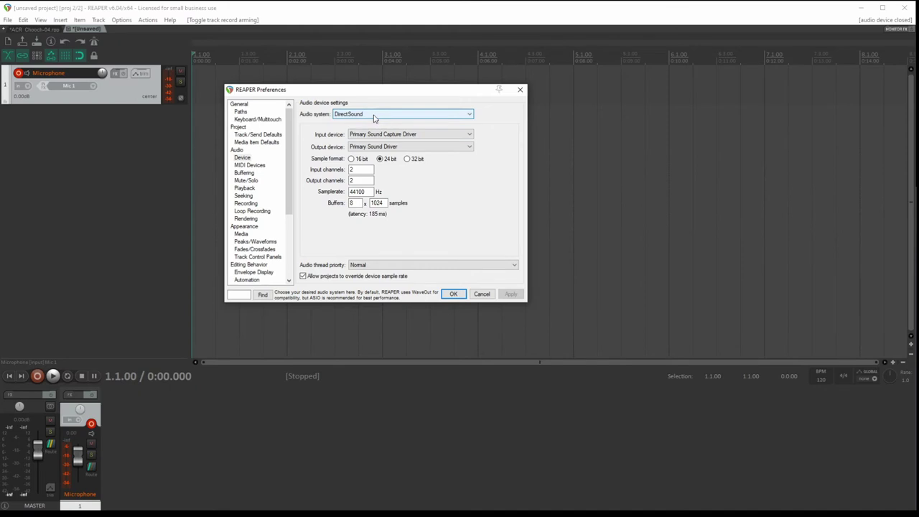
pyautogui.click(412, 136)
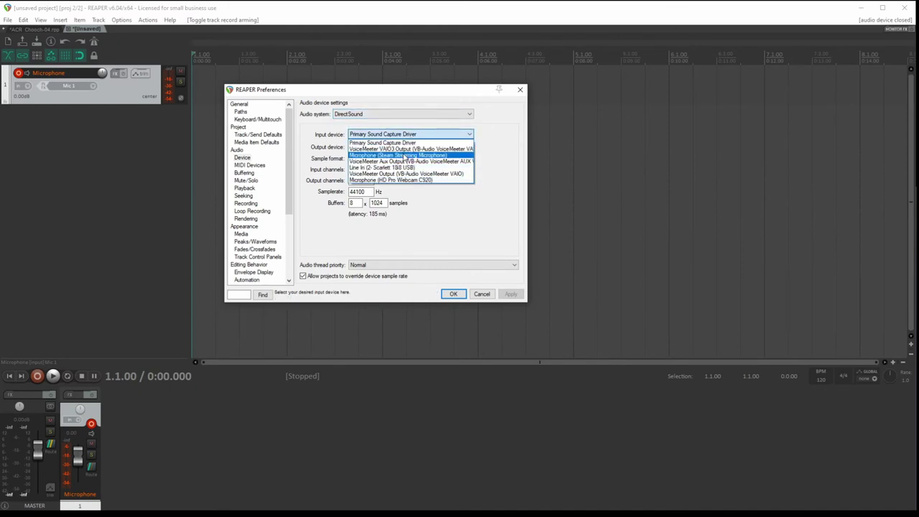
pyautogui.click(460, 128)
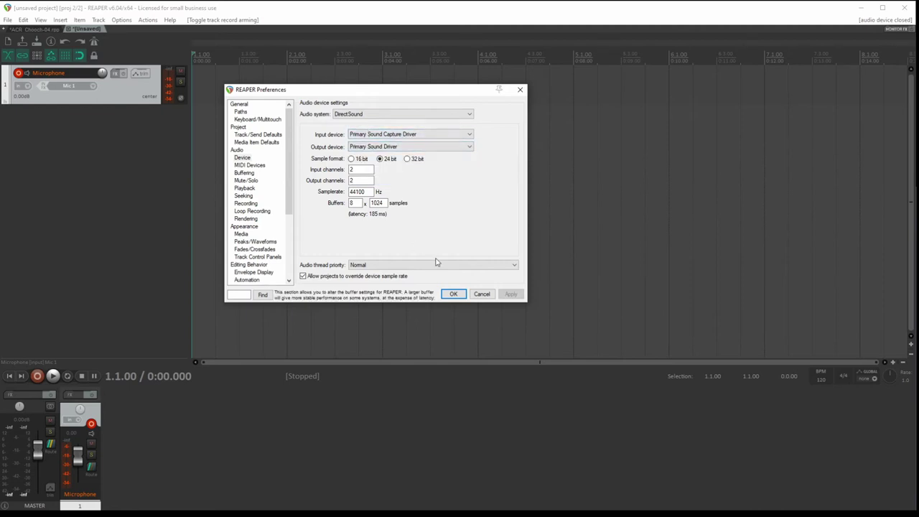
pyautogui.click(453, 292)
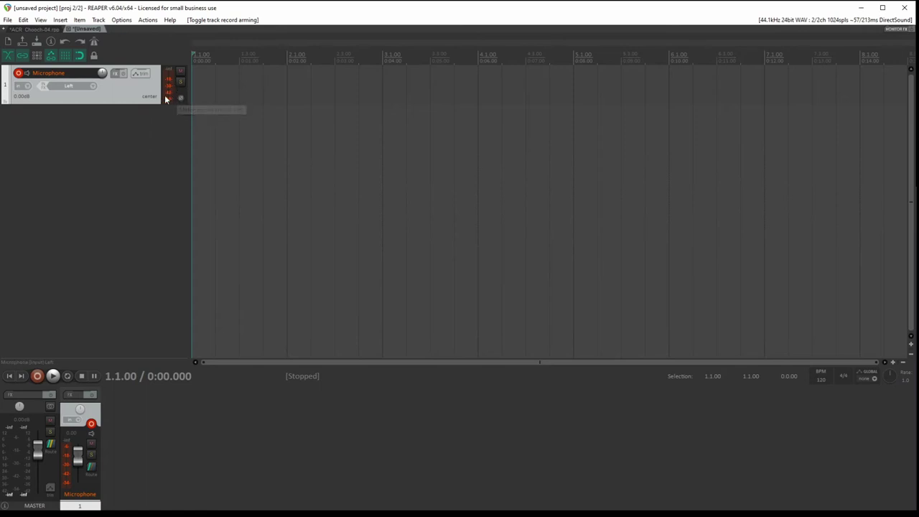
pyautogui.click(121, 20)
pyautogui.click(153, 376)
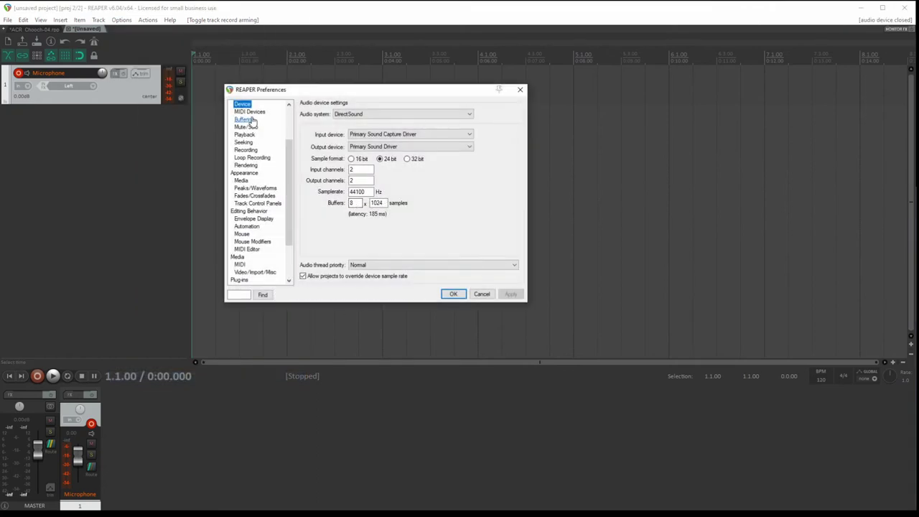
pyautogui.click(387, 113)
pyautogui.click(364, 141)
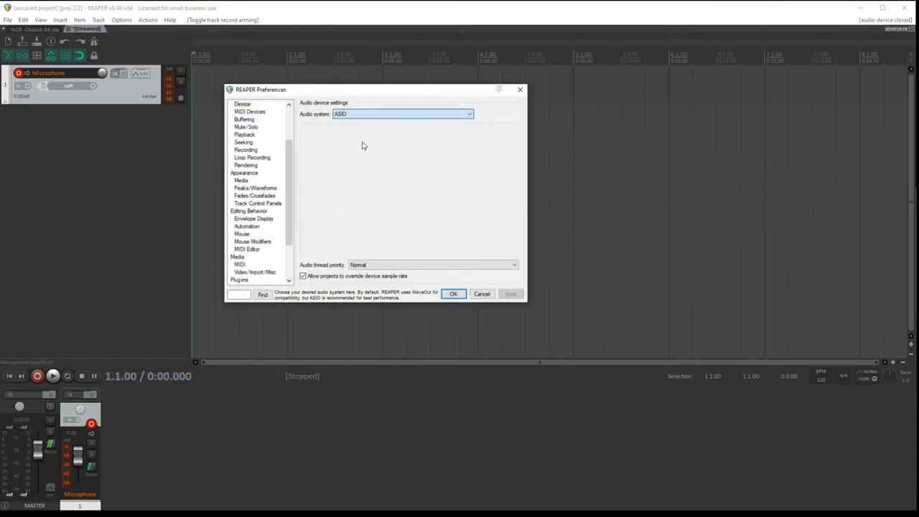
pyautogui.click(452, 294)
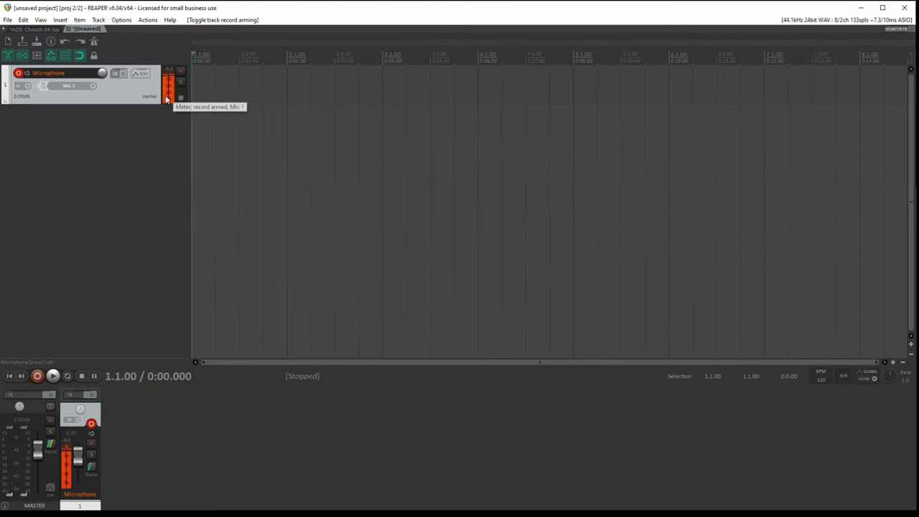
# Step: Enlarge the Microphone track and record a roughly ten-second voice take onto it
pyautogui.moveTo(125, 104); pyautogui.dragTo(120, 170)
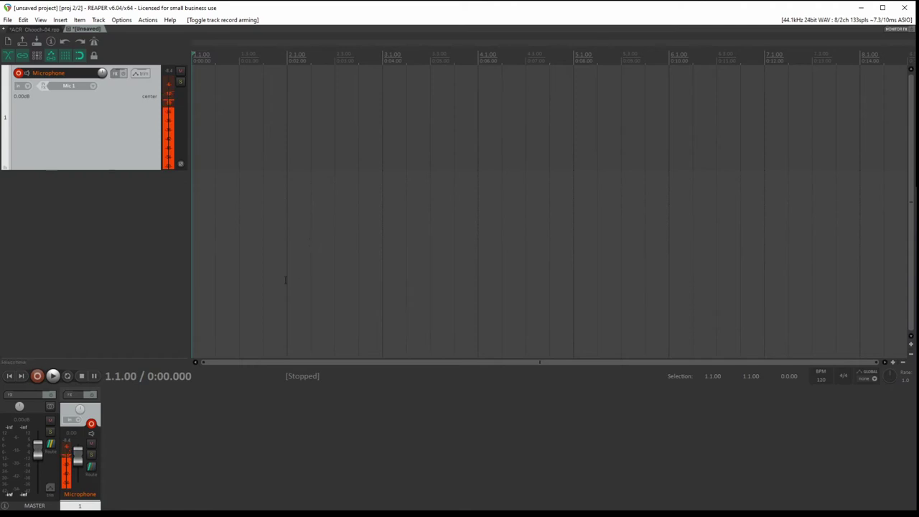
pyautogui.scroll(-2, 293, 274)
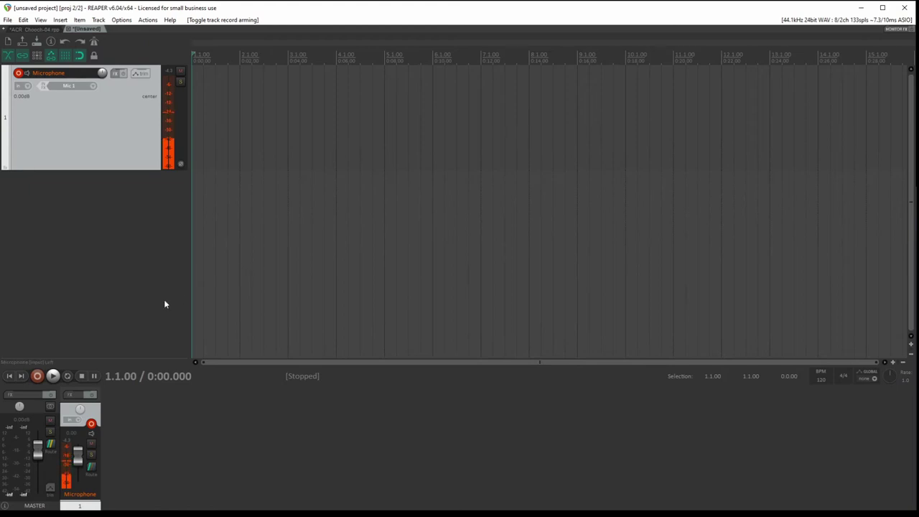
pyautogui.click(37, 376)
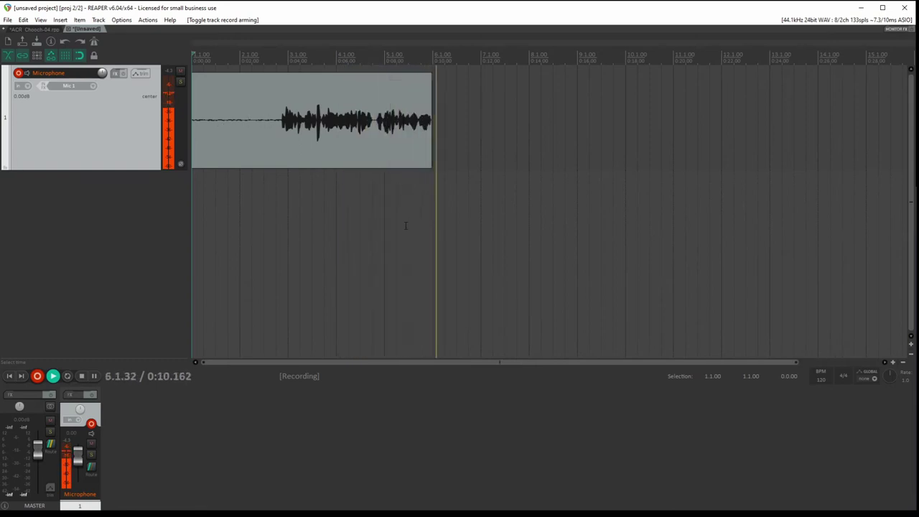
pyautogui.press('space')
# Step: Save the recorded WAV take and stretch the Microphone track much taller
pyautogui.click(415, 342)
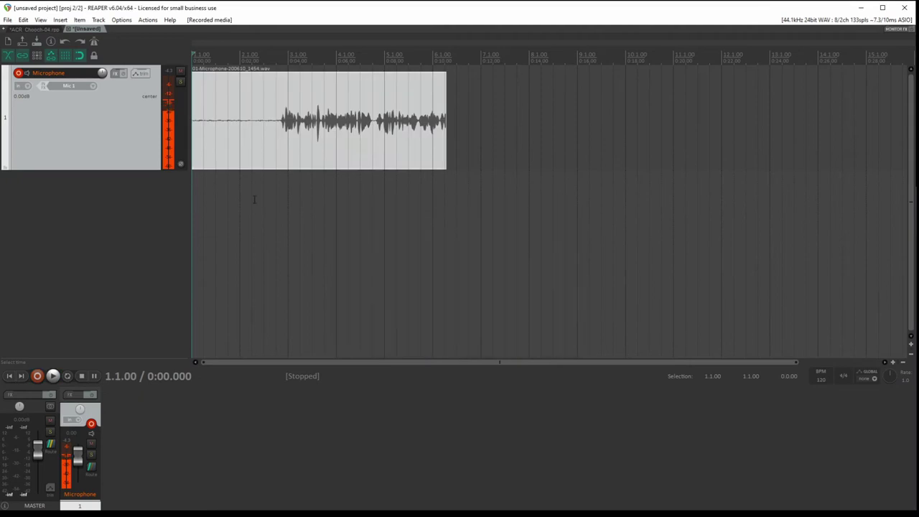
pyautogui.moveTo(216, 185); pyautogui.dragTo(277, 185)
pyautogui.scroll(3, 265, 182)
pyautogui.scroll(3, 265, 182)
pyautogui.scroll(-3, 502, 179)
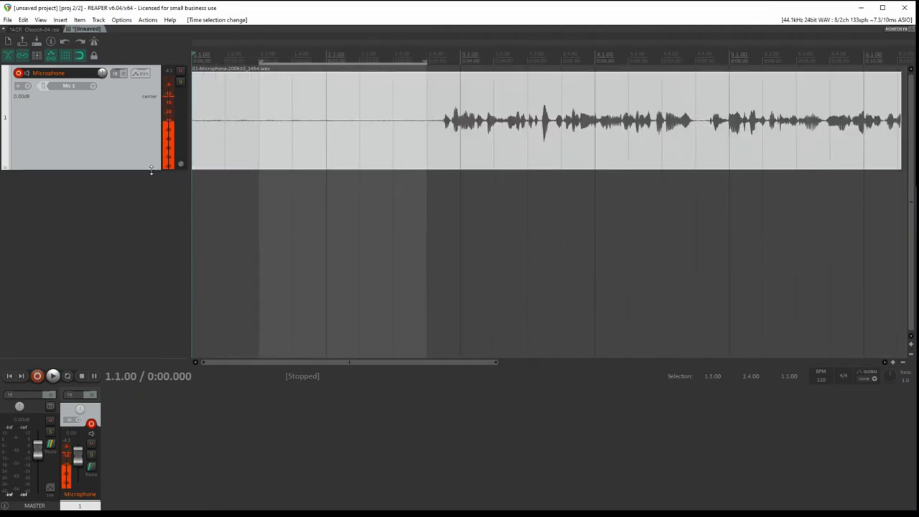
pyautogui.moveTo(151, 170); pyautogui.dragTo(148, 301)
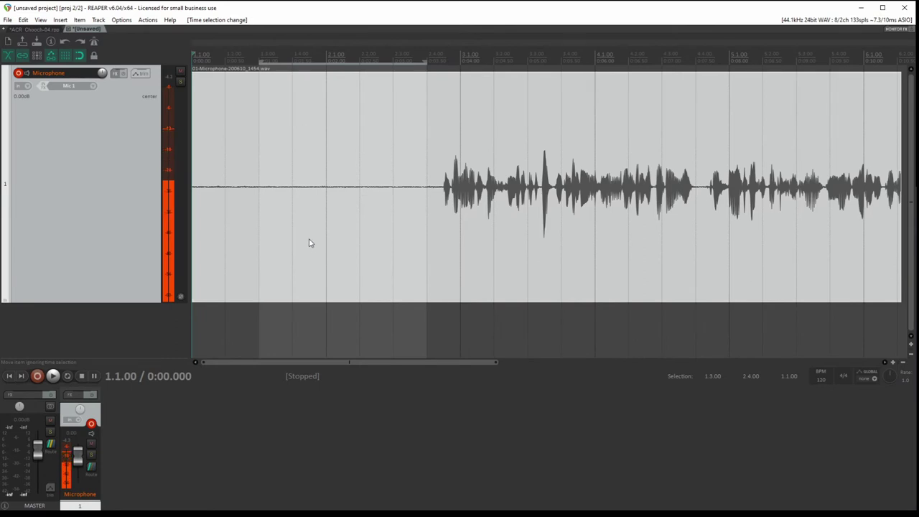
pyautogui.scroll(-3, 230, 281)
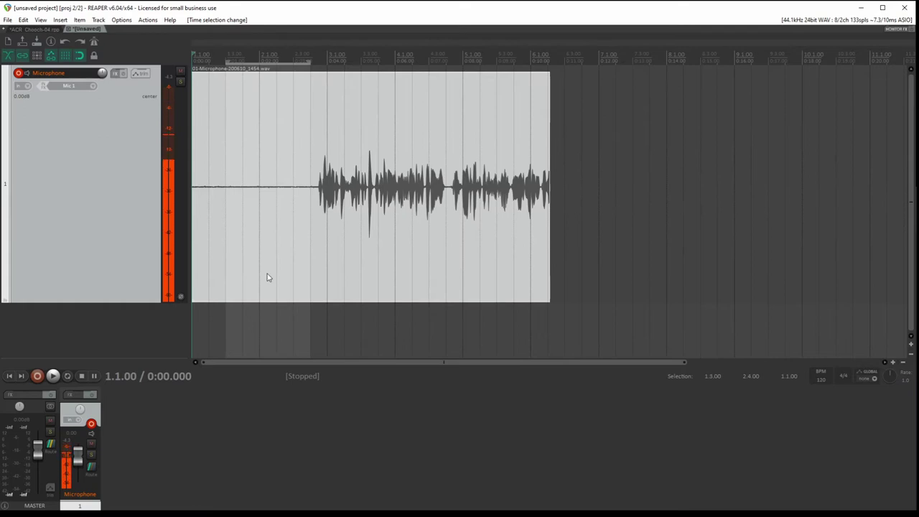
# Step: Record a second, longer take after the first, dropping a marker partway through
pyautogui.click(564, 52)
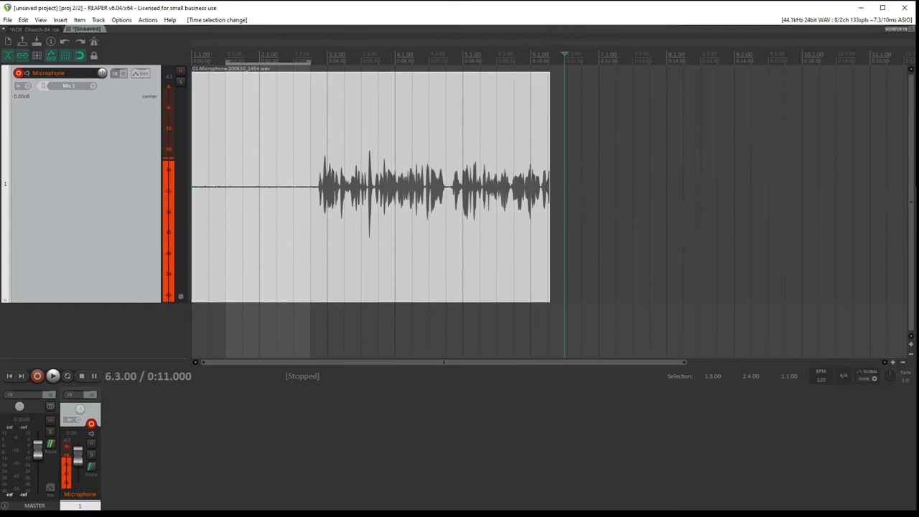
pyautogui.hotkey('ctrl', 'r')
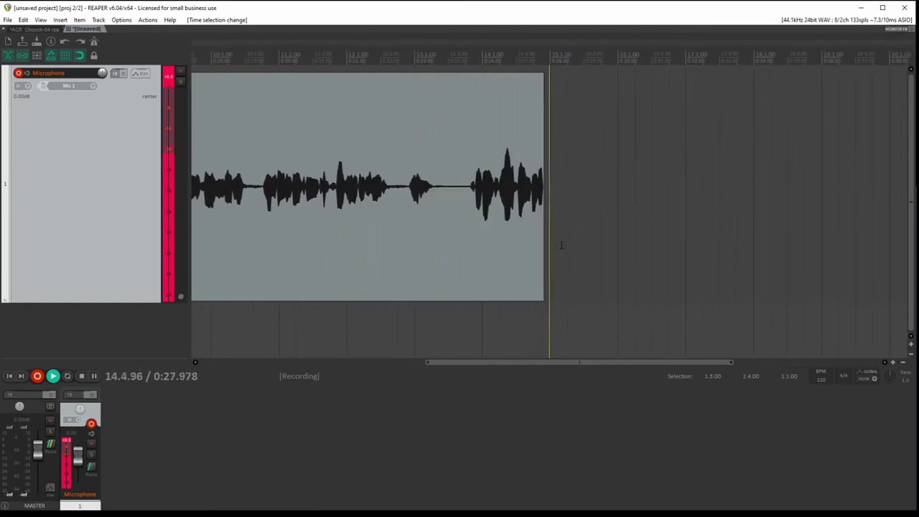
pyautogui.press('m')
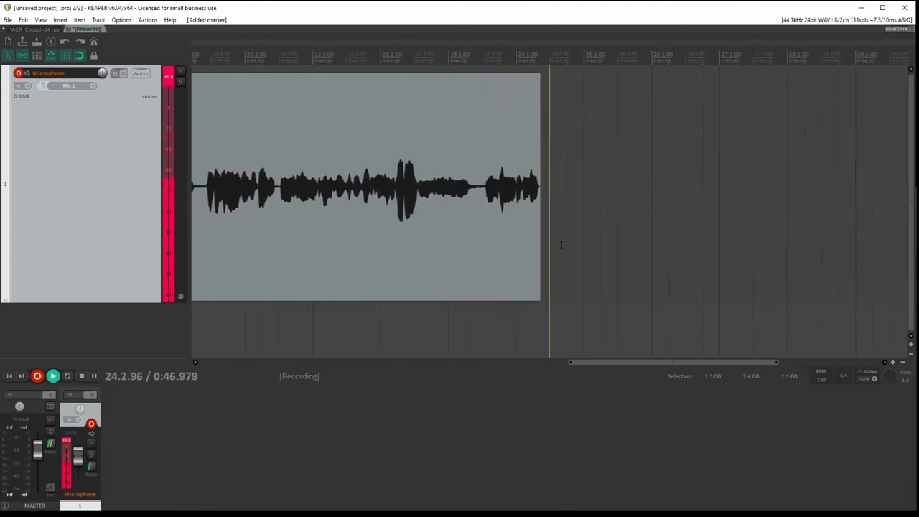
pyautogui.click(82, 376)
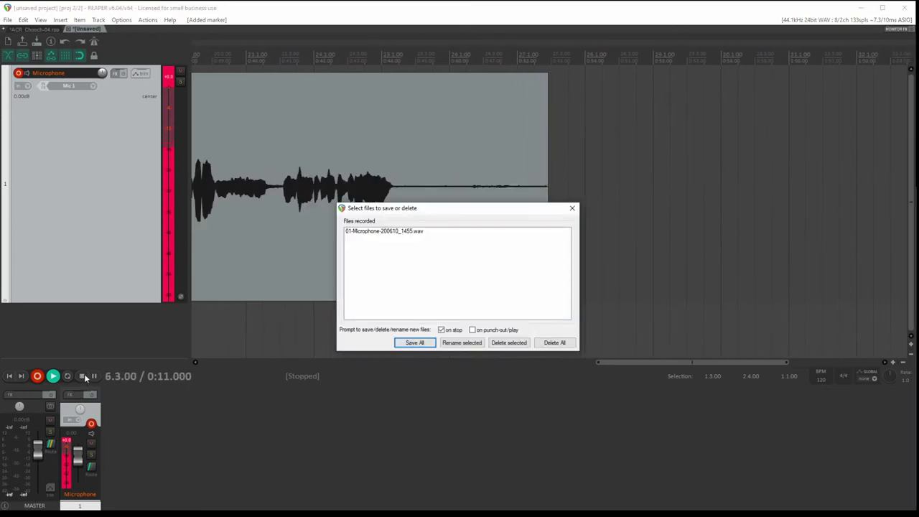
# Step: Select the newly recorded file and keep it with Save All
pyautogui.click(392, 231)
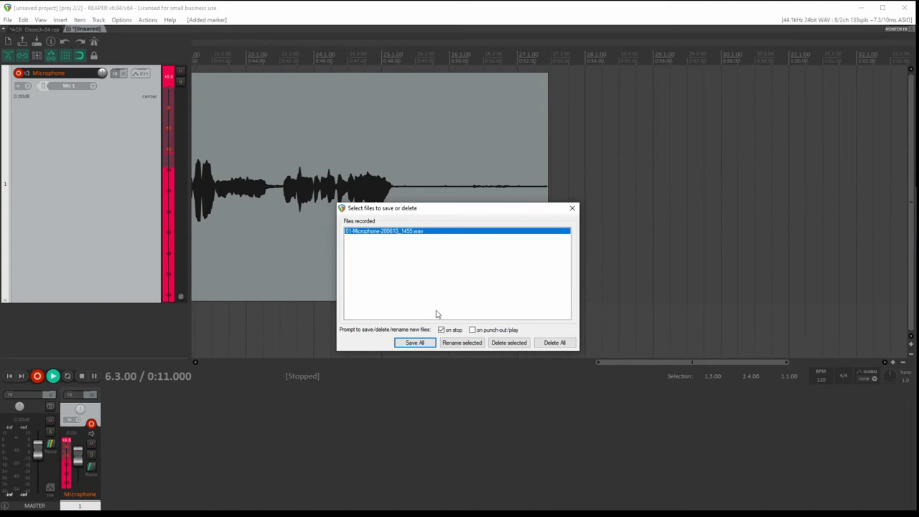
pyautogui.click(413, 343)
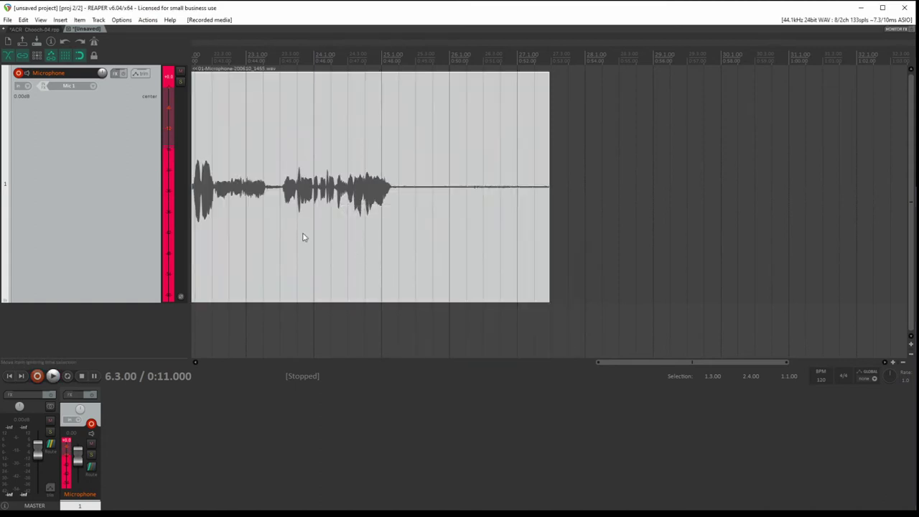
pyautogui.scroll(-3, 305, 237)
pyautogui.scroll(-2, 312, 237)
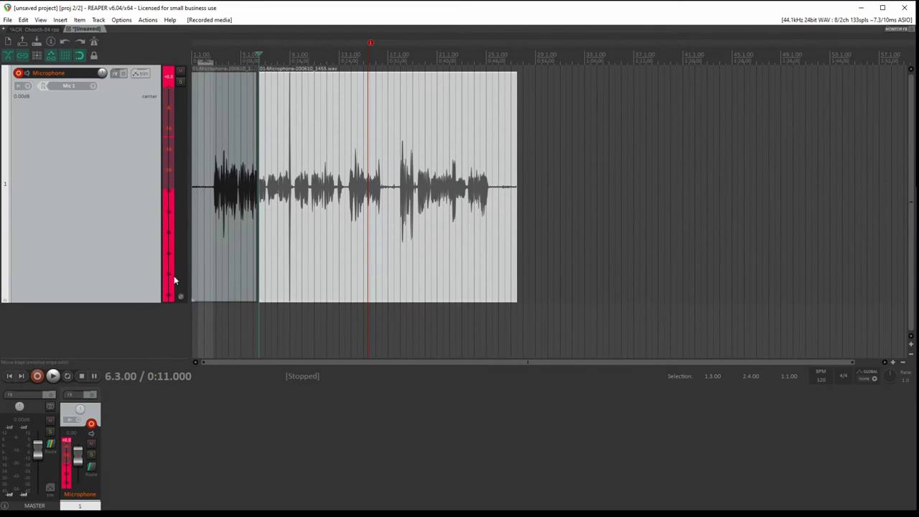
# Step: Reduce the Microphone track's height so both takes sit side by side in view
pyautogui.moveTo(106, 303)
pyautogui.mouseDown()
pyautogui.moveTo(115, 127)
pyautogui.moveTo(108, 318)
pyautogui.moveTo(129, 103)
pyautogui.moveTo(112, 318)
pyautogui.moveTo(146, 235)
pyautogui.moveTo(151, 261)
pyautogui.mouseUp()
pyautogui.scroll(2, 345, 185)
pyautogui.scroll(3, 362, 184)
pyautogui.scroll(4, 368, 187)
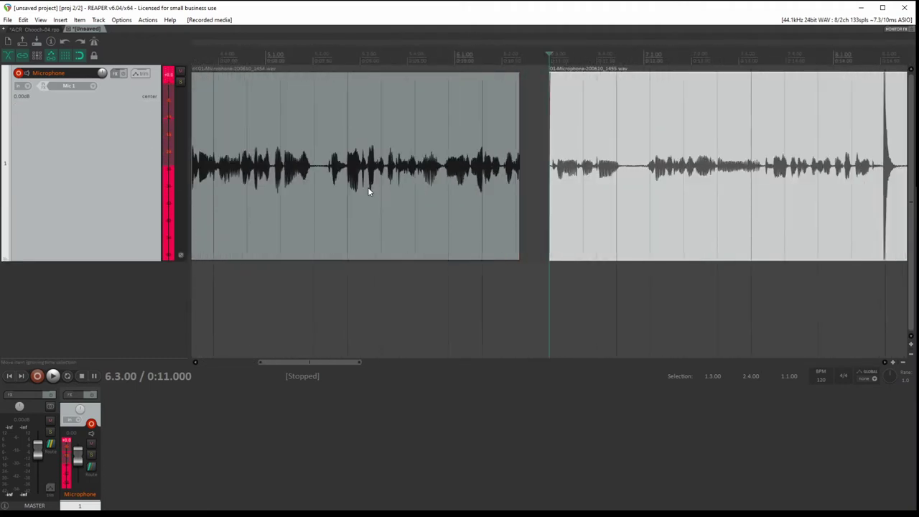
pyautogui.scroll(-5, 367, 187)
pyautogui.scroll(4, 373, 201)
pyautogui.scroll(-2, 384, 207)
pyautogui.scroll(-3, 384, 208)
pyautogui.scroll(6, 384, 210)
pyautogui.scroll(-4, 384, 212)
pyautogui.scroll(3, 387, 215)
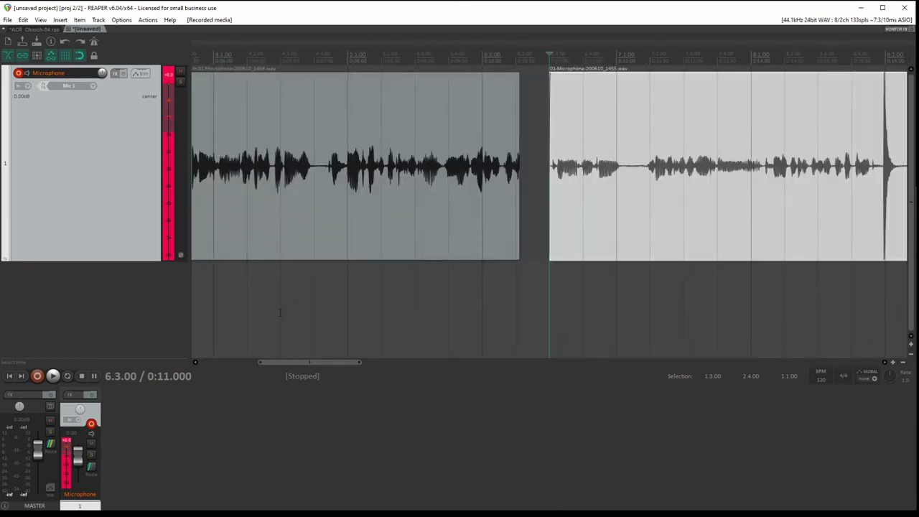
pyautogui.moveTo(321, 364)
pyautogui.mouseDown()
pyautogui.moveTo(295, 364)
pyautogui.moveTo(444, 366)
pyautogui.moveTo(346, 364)
pyautogui.moveTo(354, 363)
pyautogui.mouseUp()
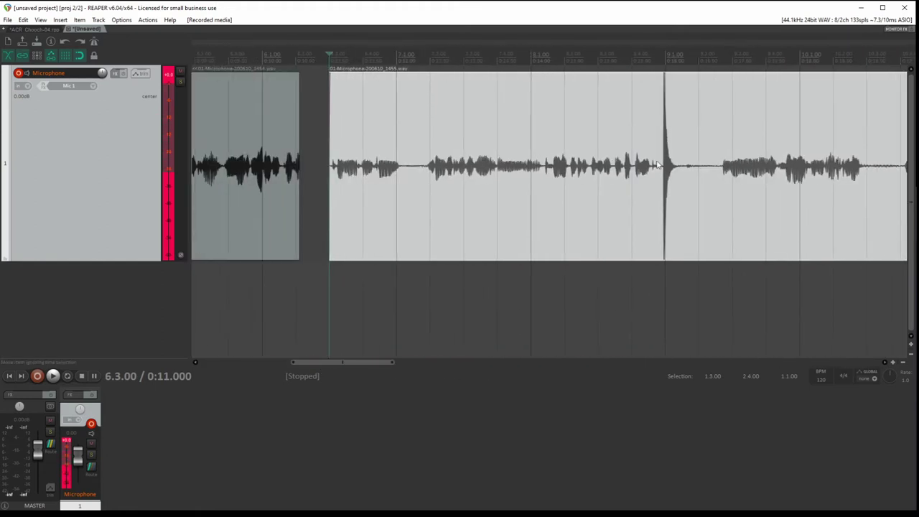
# Step: Remove a spare empty track and disarm the Microphone track's record-ready mode
pyautogui.doubleClick(122, 306)
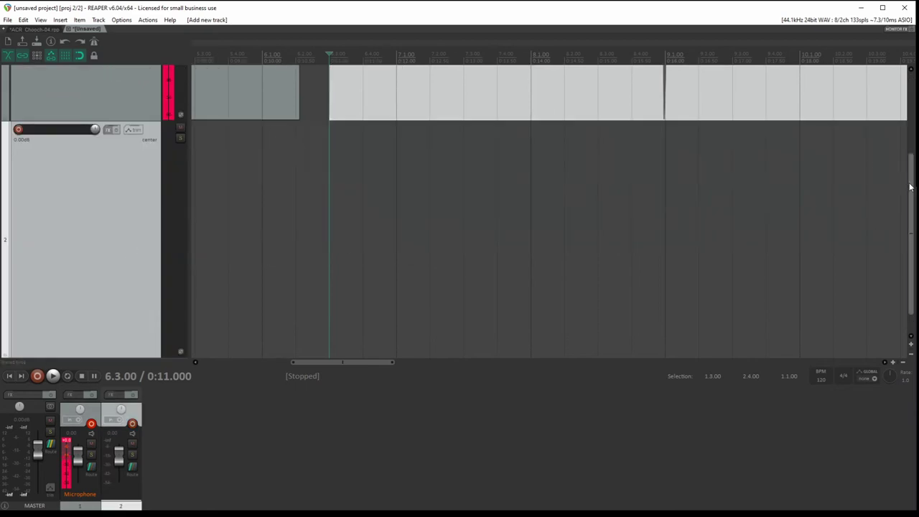
pyautogui.moveTo(910, 187)
pyautogui.mouseDown()
pyautogui.moveTo(909, 143)
pyautogui.moveTo(908, 199)
pyautogui.mouseUp()
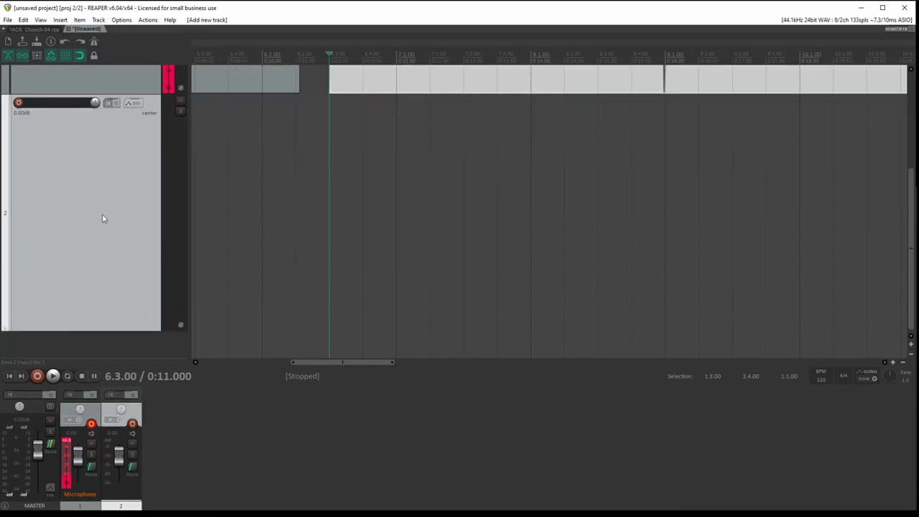
pyautogui.press('Delete')
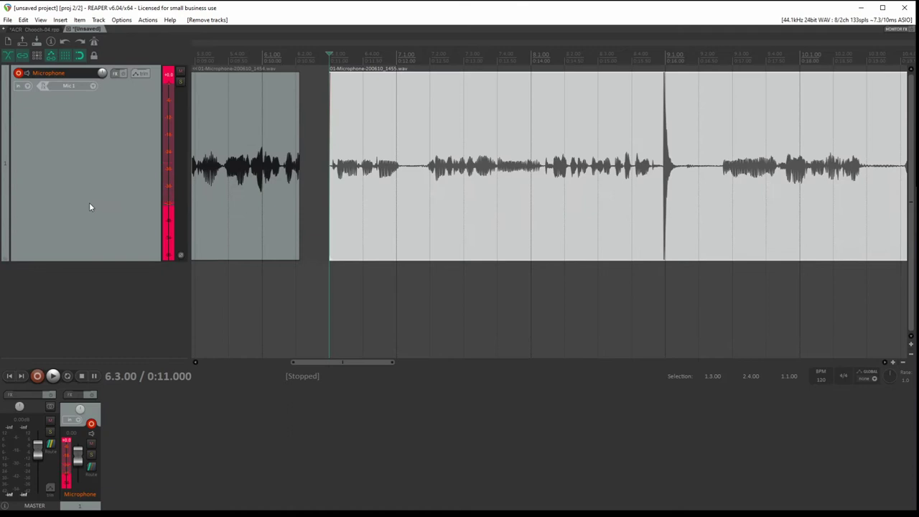
pyautogui.click(19, 73)
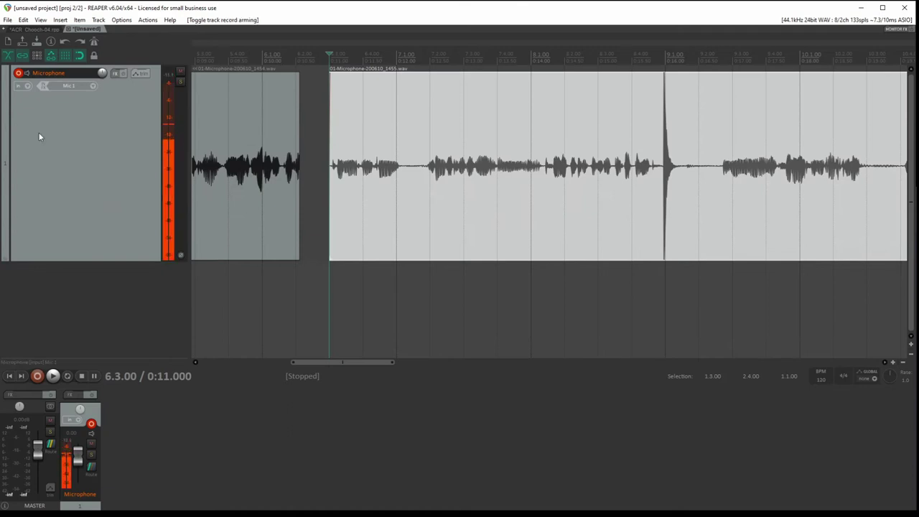
pyautogui.click(19, 73)
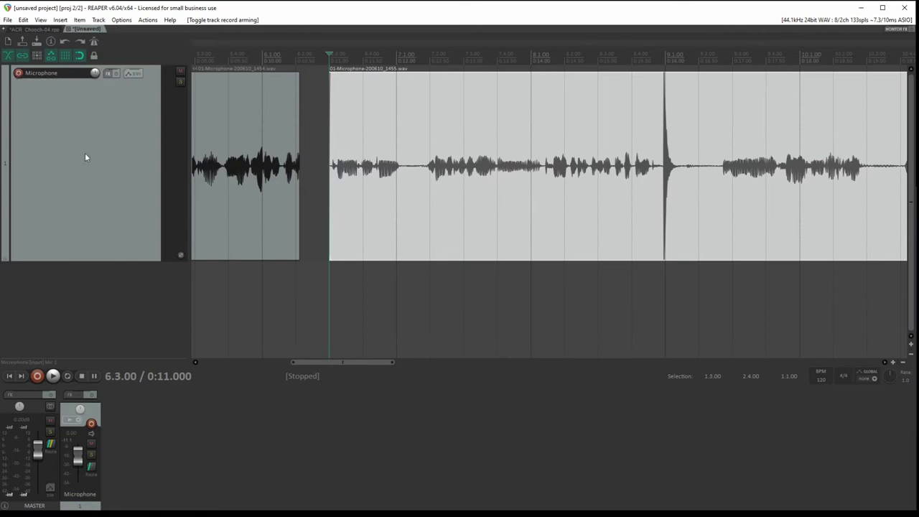
# Step: Play the first take briefly from the project start, then stop
pyautogui.scroll(-5, 393, 194)
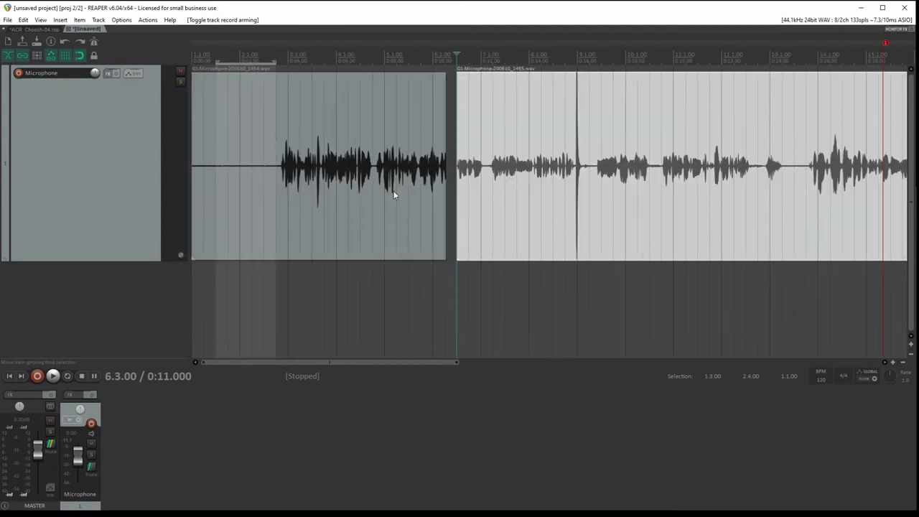
pyautogui.scroll(-2, 388, 188)
pyautogui.scroll(-1, 378, 181)
pyautogui.press('Home')
pyautogui.scroll(4, 287, 230)
pyautogui.scroll(4, 293, 229)
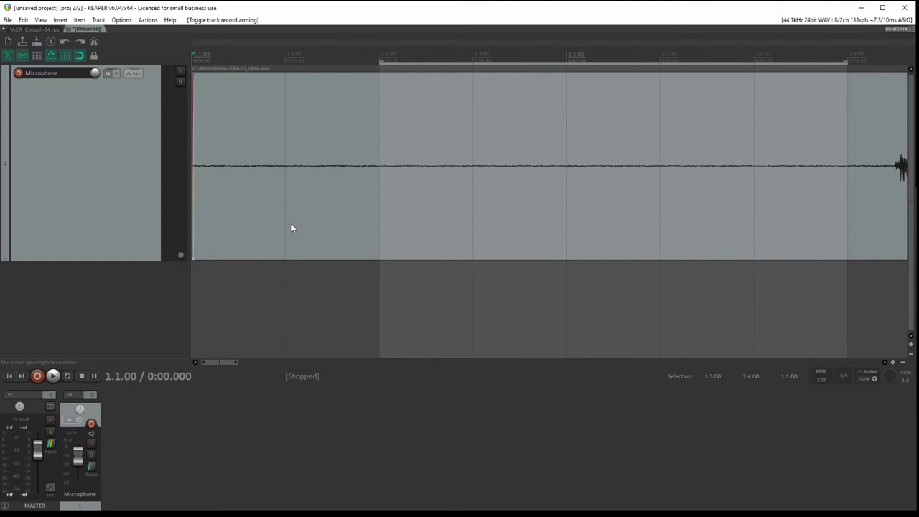
pyautogui.scroll(-5, 291, 228)
pyautogui.scroll(-1, 291, 228)
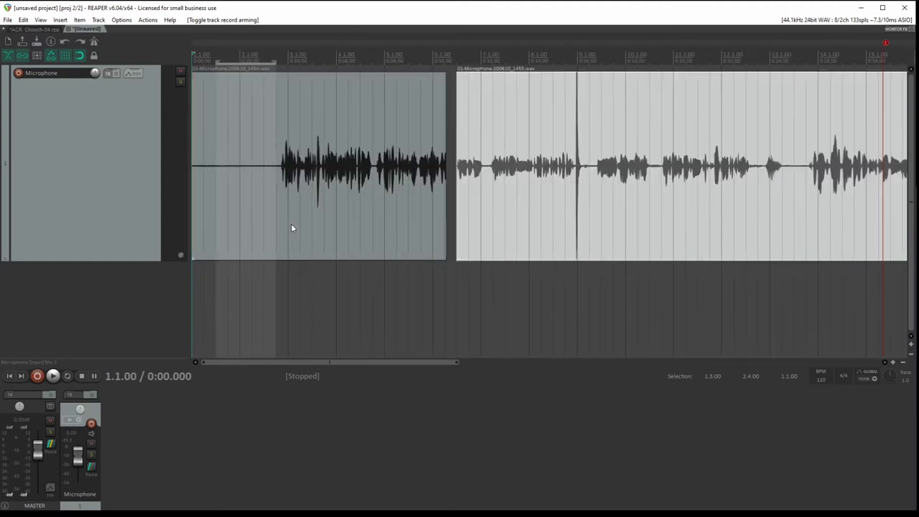
pyautogui.press('space')
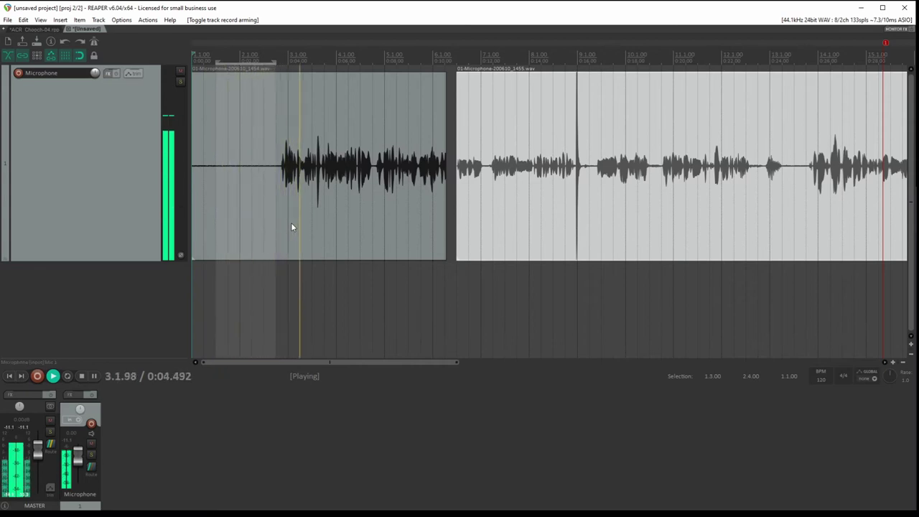
pyautogui.press('space')
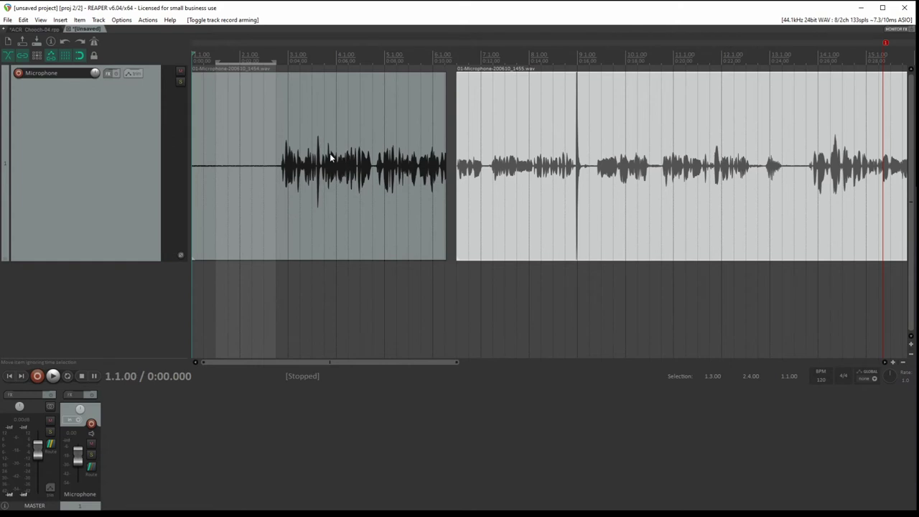
# Step: Switch to the ACR_Chooch-04 project, turn off grid lines, and deselect the Mic track
pyautogui.click(40, 30)
pyautogui.scroll(-2, 359, 190)
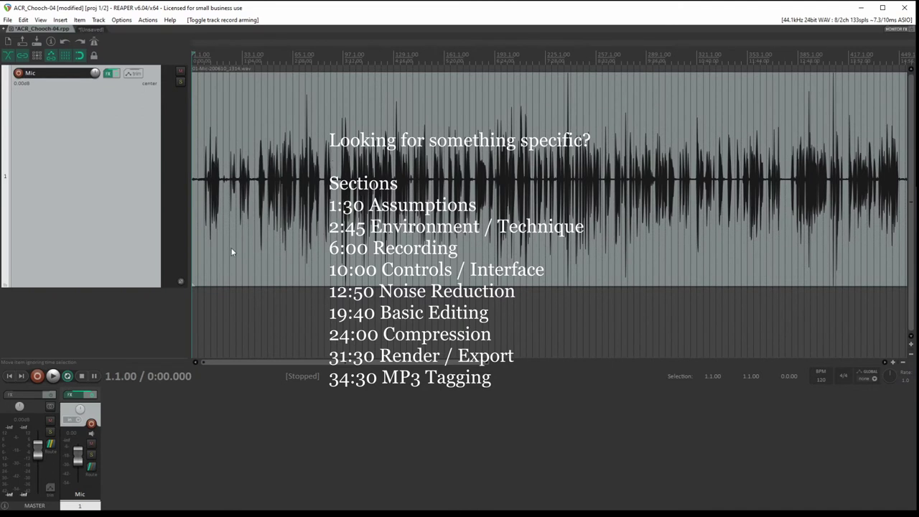
pyautogui.scroll(2, 232, 252)
pyautogui.scroll(2, 232, 252)
pyautogui.scroll(1, 232, 252)
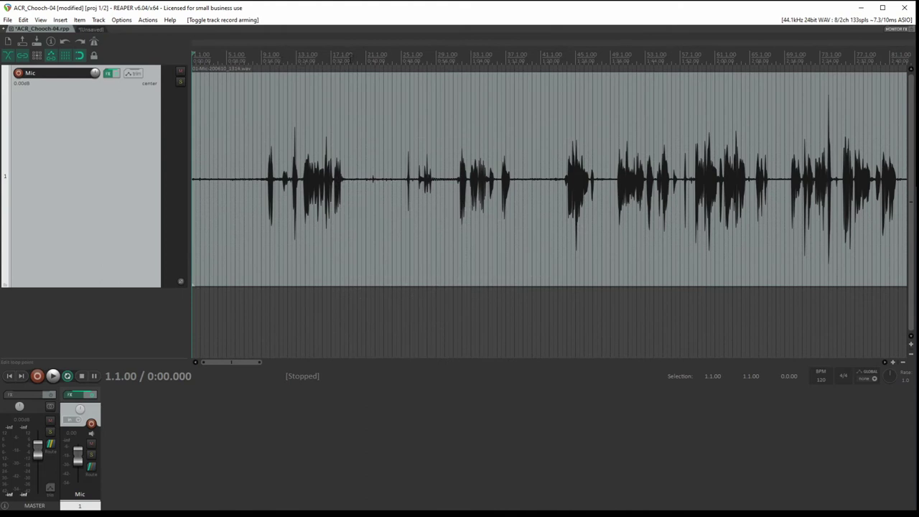
pyautogui.click(65, 57)
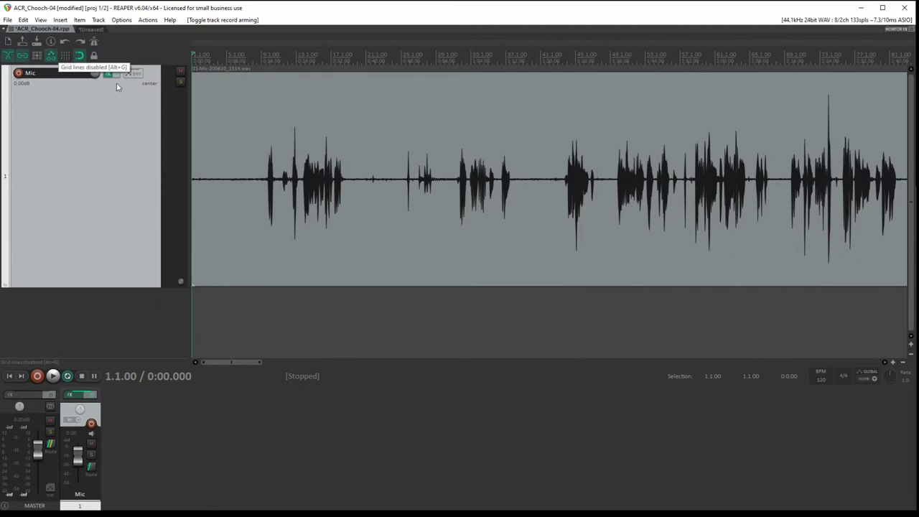
pyautogui.click(349, 316)
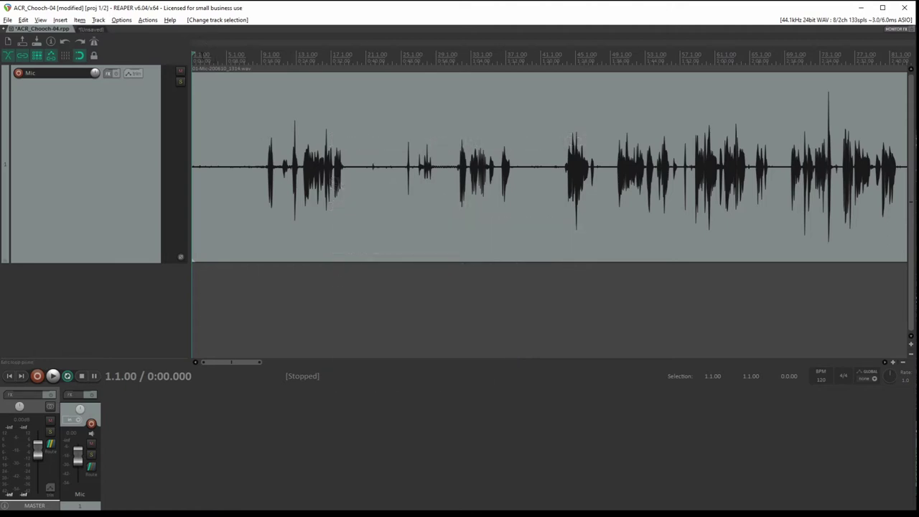
# Step: Mark a time range at the recording's opening ending at 7.3.71 and play it back
pyautogui.moveTo(201, 58)
pyautogui.mouseDown()
pyautogui.moveTo(264, 62)
pyautogui.moveTo(223, 54)
pyautogui.moveTo(258, 50)
pyautogui.mouseUp()
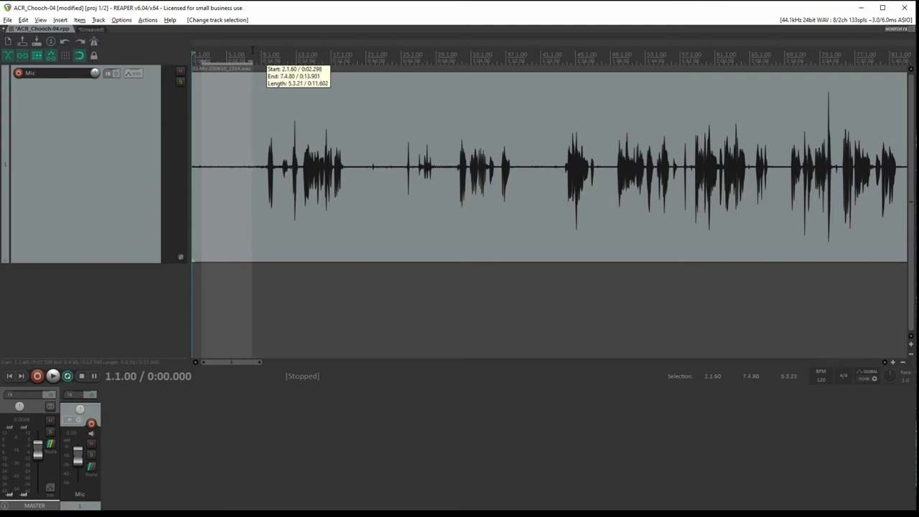
pyautogui.moveTo(257, 50); pyautogui.dragTo(208, 60)
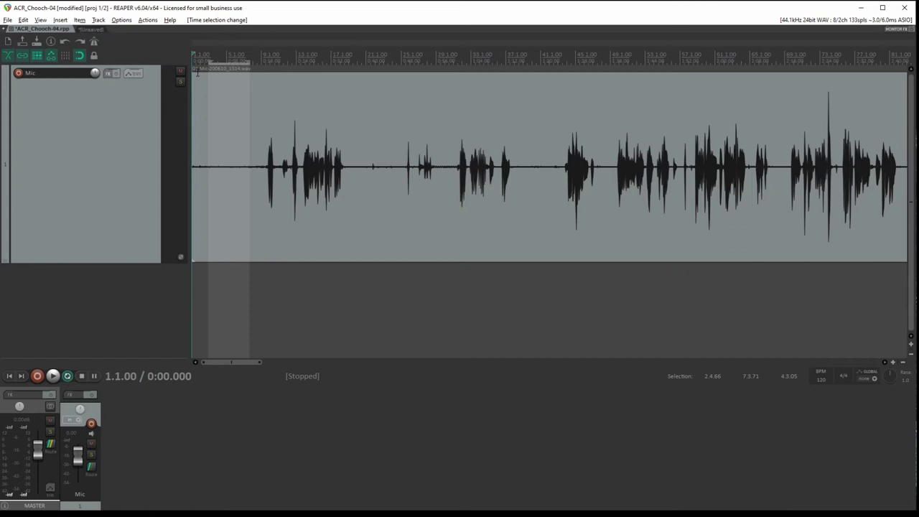
pyautogui.scroll(-1, 197, 71)
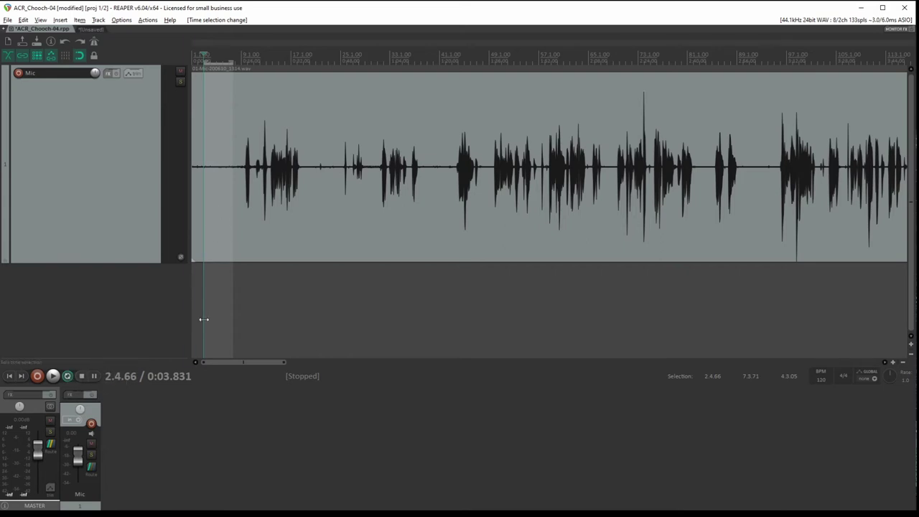
pyautogui.press('space')
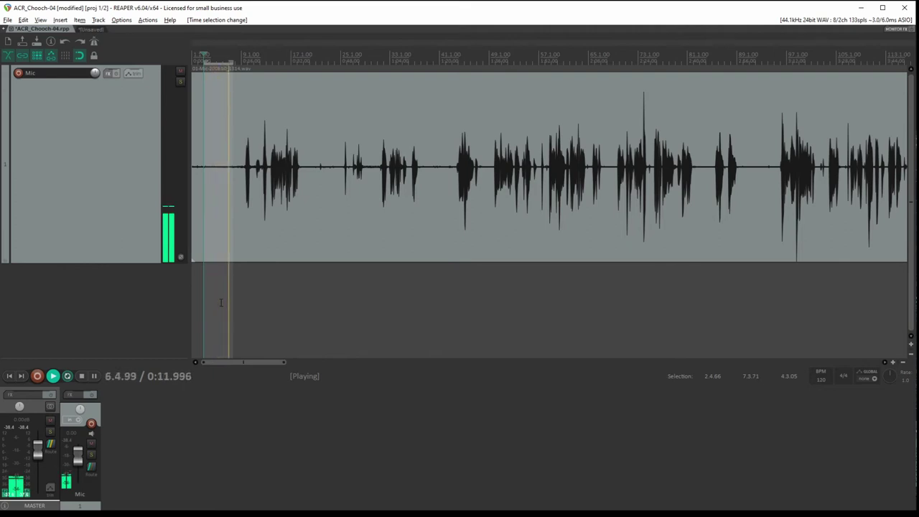
pyautogui.press('space')
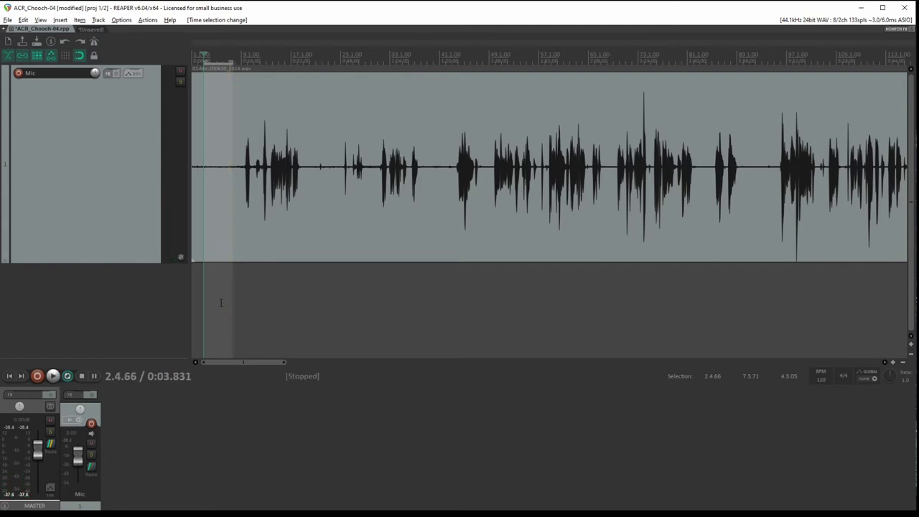
pyautogui.press('space')
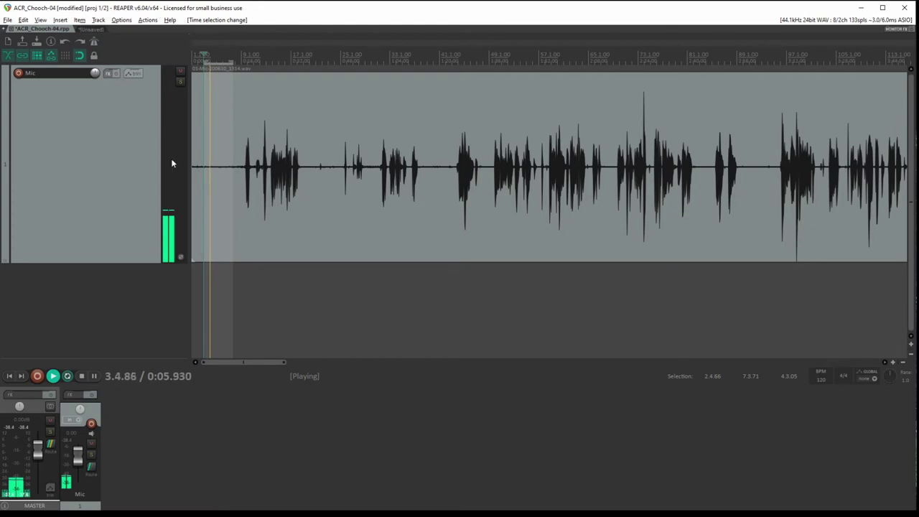
# Step: Add Cockos VST: ReaFir (FFT EQ+Dynamics Processor) to the Mic track's FX chain
pyautogui.click(107, 73)
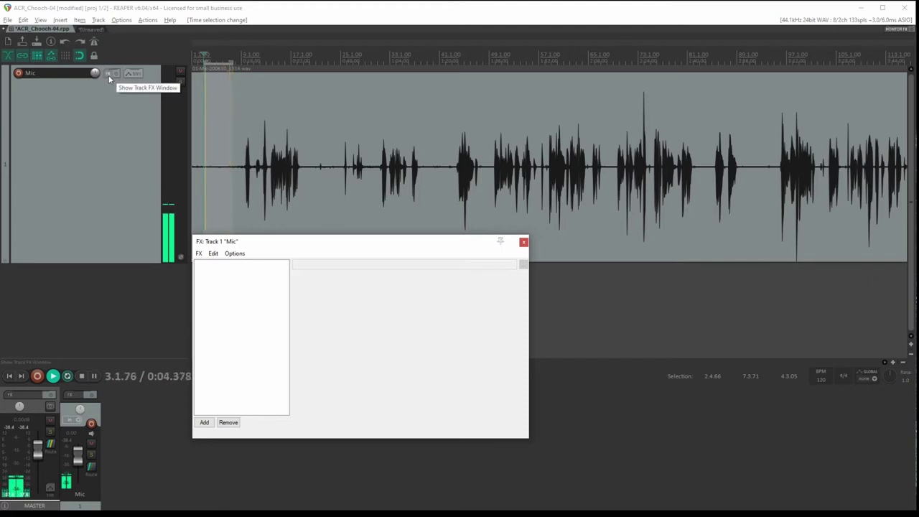
pyautogui.moveTo(275, 244); pyautogui.dragTo(252, 144)
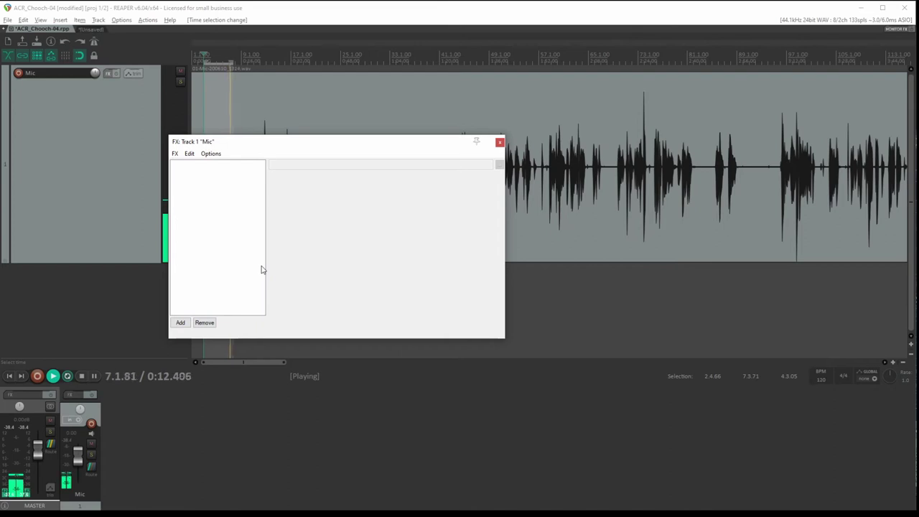
pyautogui.click(181, 324)
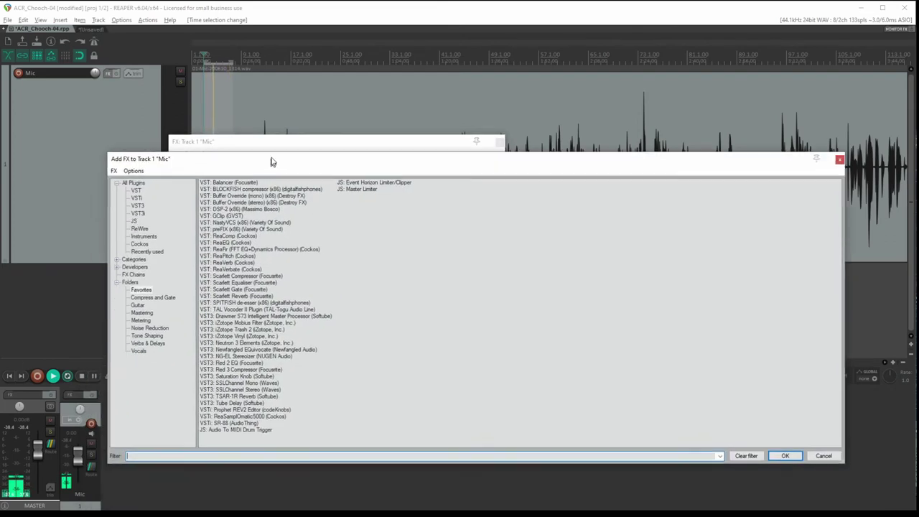
pyautogui.moveTo(244, 244); pyautogui.dragTo(286, 129)
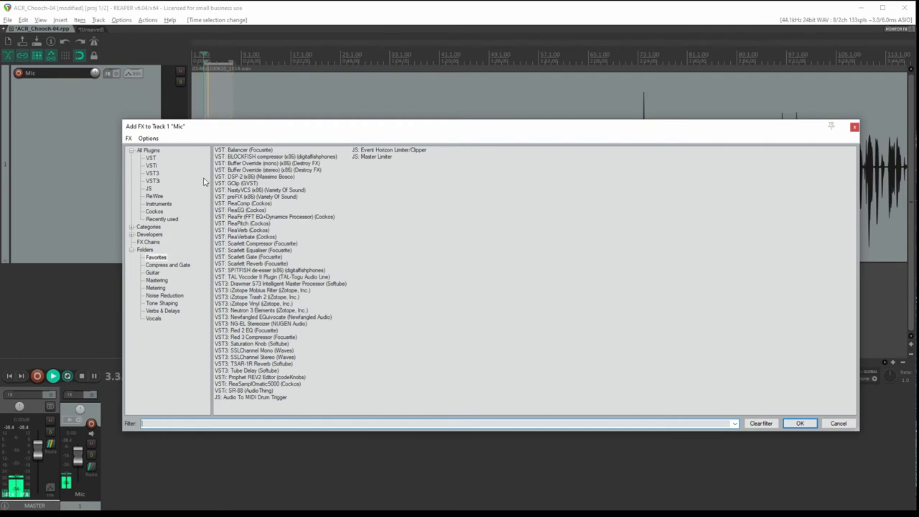
pyautogui.click(154, 213)
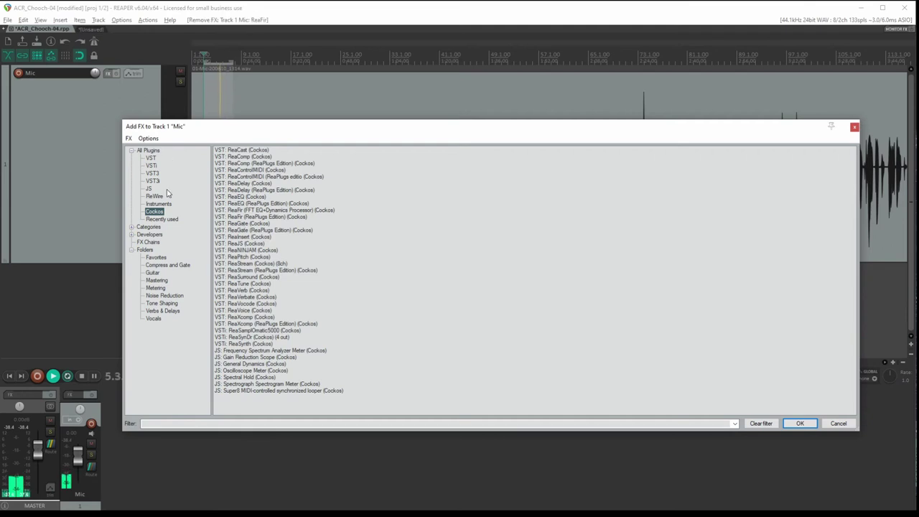
pyautogui.doubleClick(242, 213)
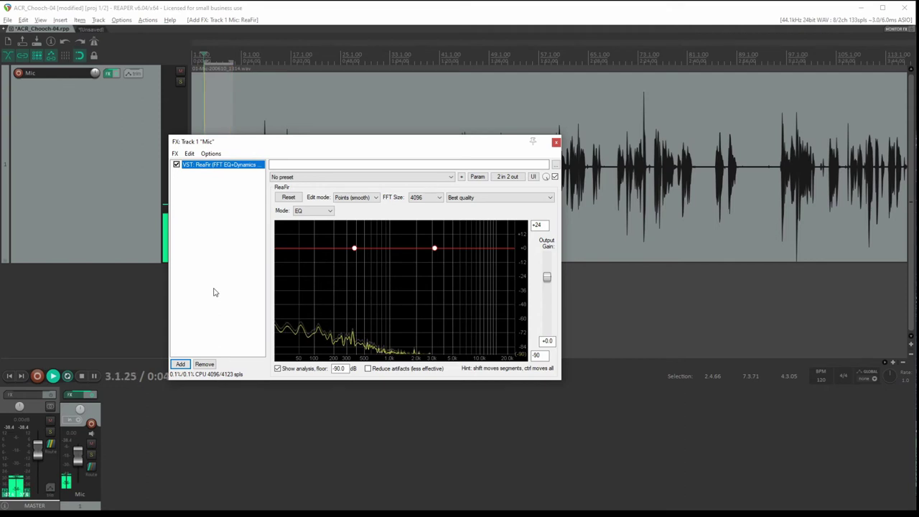
pyautogui.click(180, 363)
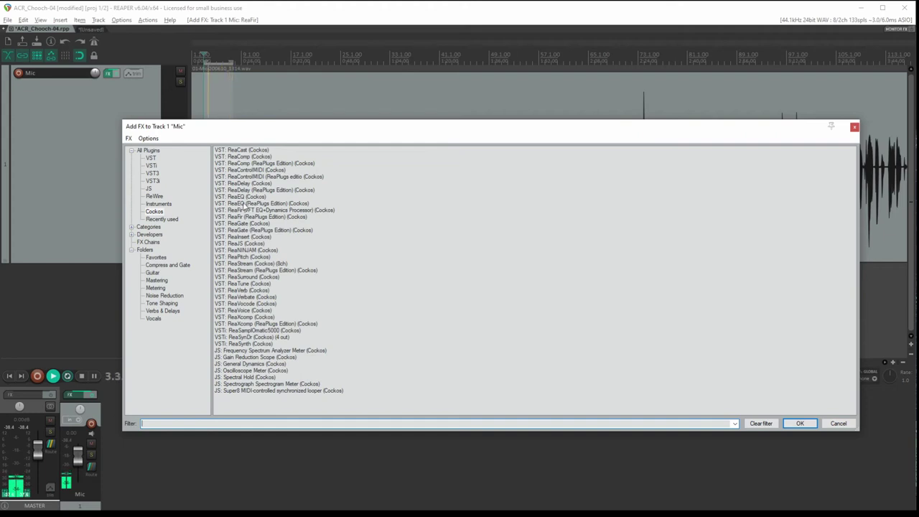
pyautogui.doubleClick(258, 210)
pyautogui.moveTo(367, 100); pyautogui.dragTo(422, 99)
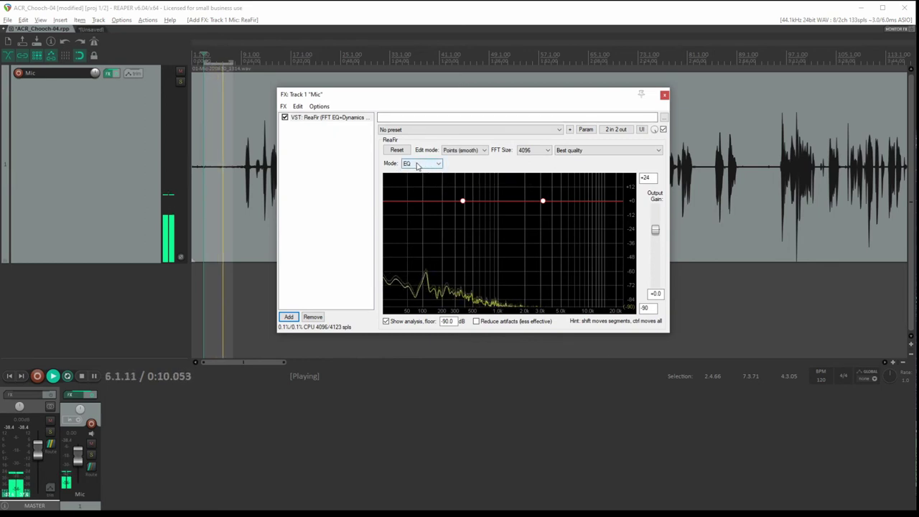
# Step: Set ReaFir's mode to Subtract and restart playback around measure 3
pyautogui.click(409, 165)
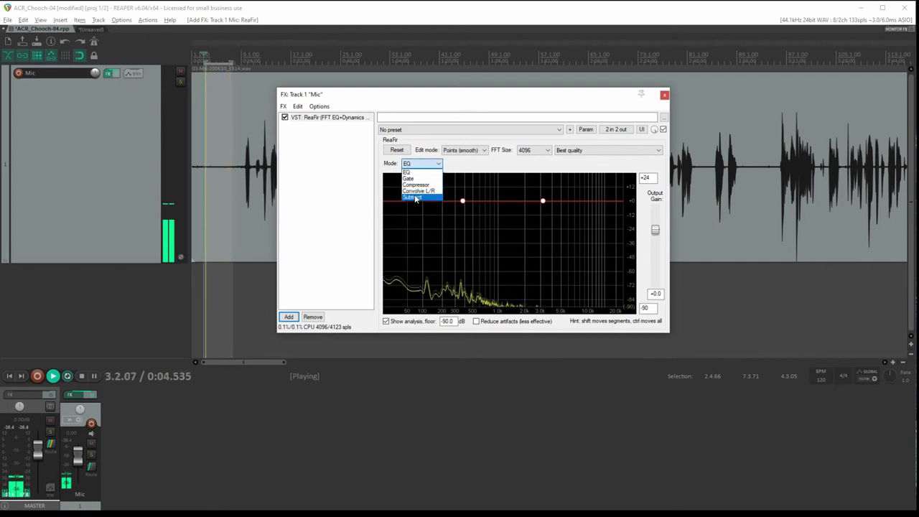
pyautogui.click(415, 198)
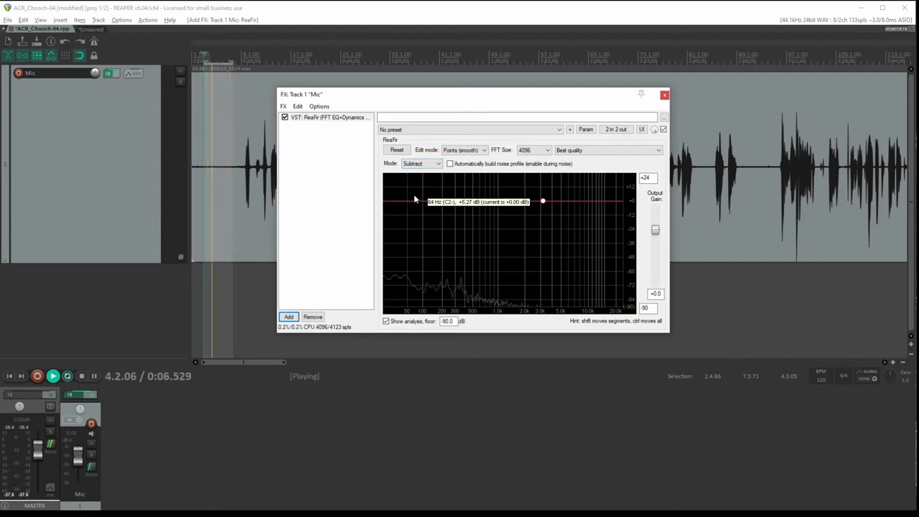
pyautogui.click(462, 200)
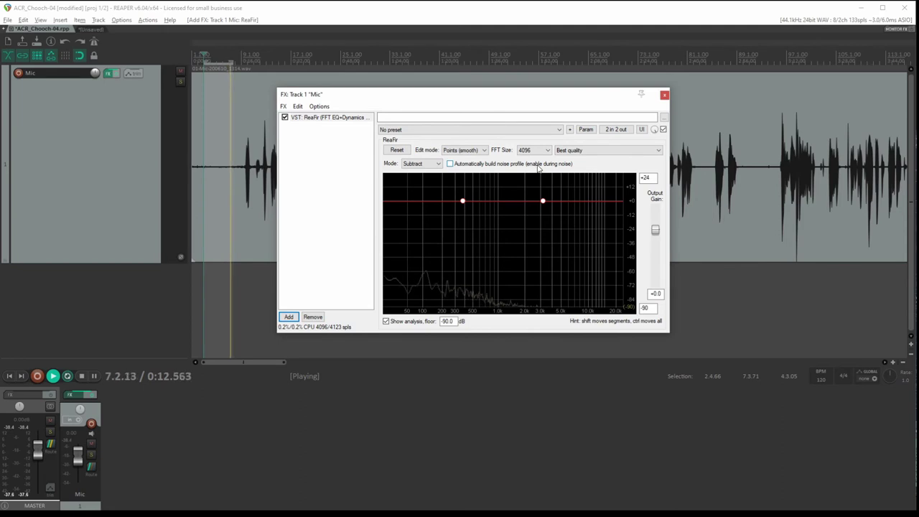
pyautogui.click(219, 127)
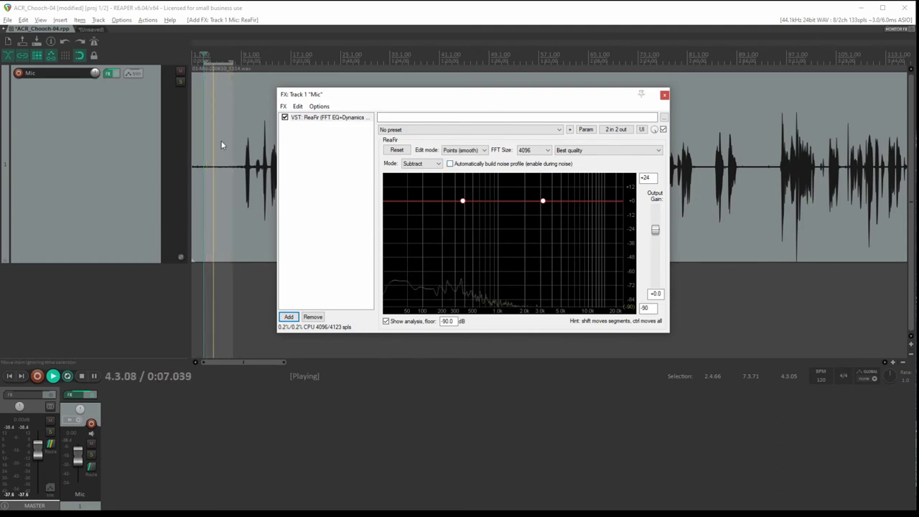
# Step: Capture a noise profile by toggling 'Automatically build noise profile' on, then off
pyautogui.click(450, 164)
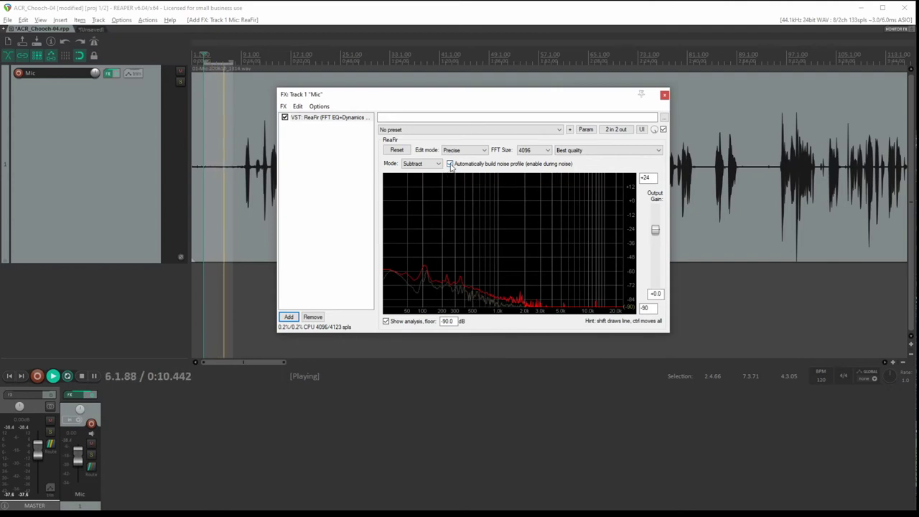
pyautogui.click(450, 164)
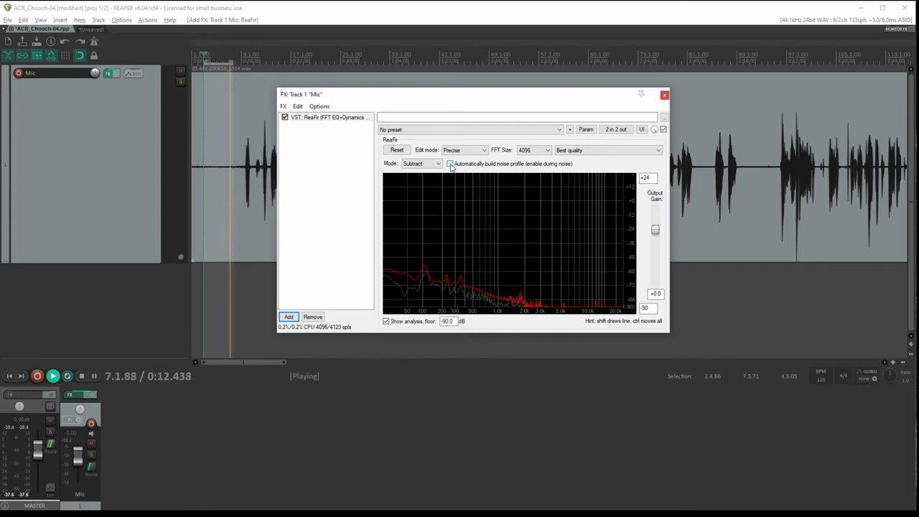
pyautogui.moveTo(461, 102); pyautogui.dragTo(513, 257)
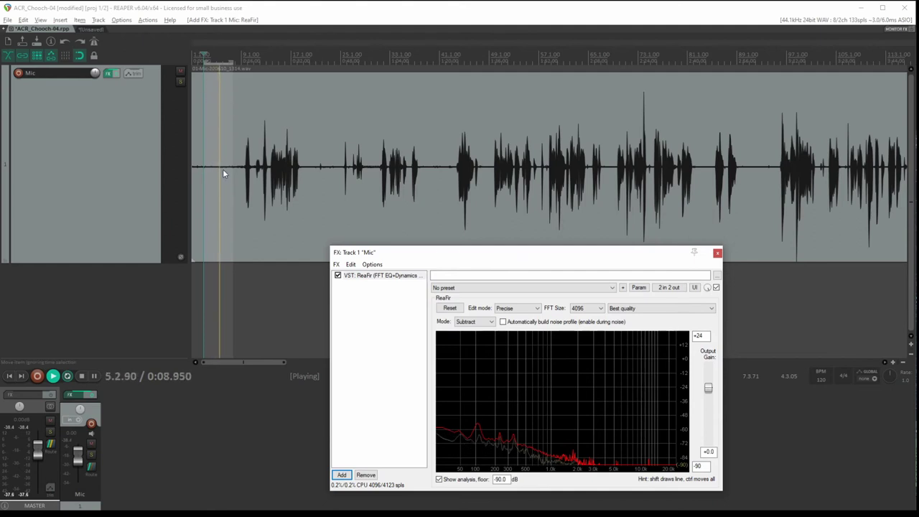
pyautogui.press('space')
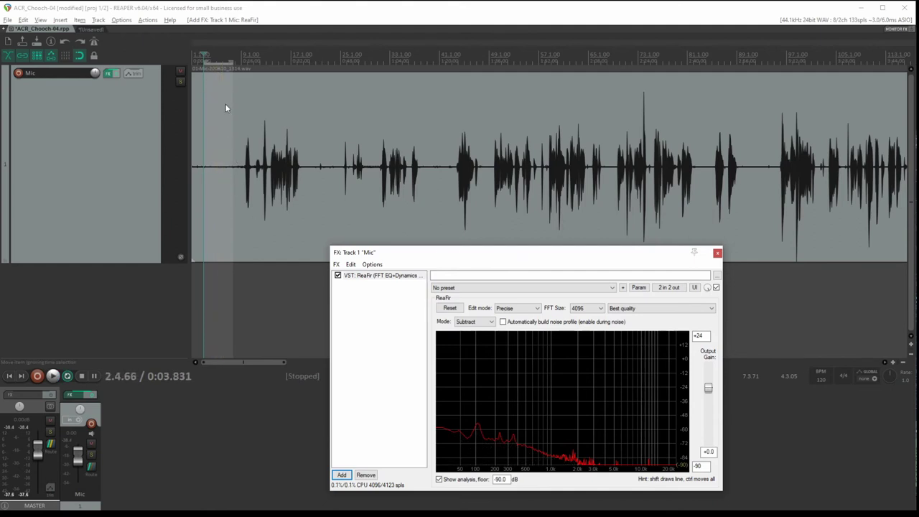
pyautogui.press('Escape')
pyautogui.press('Escape')
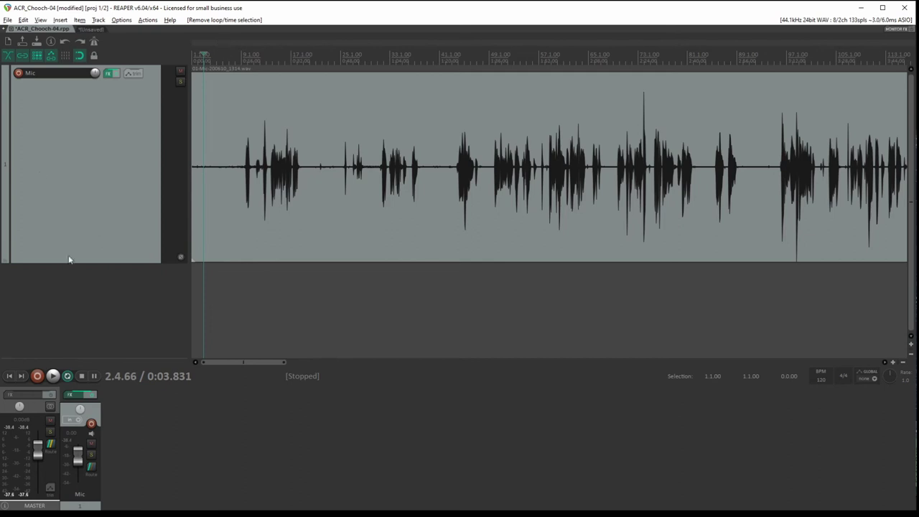
pyautogui.click(107, 73)
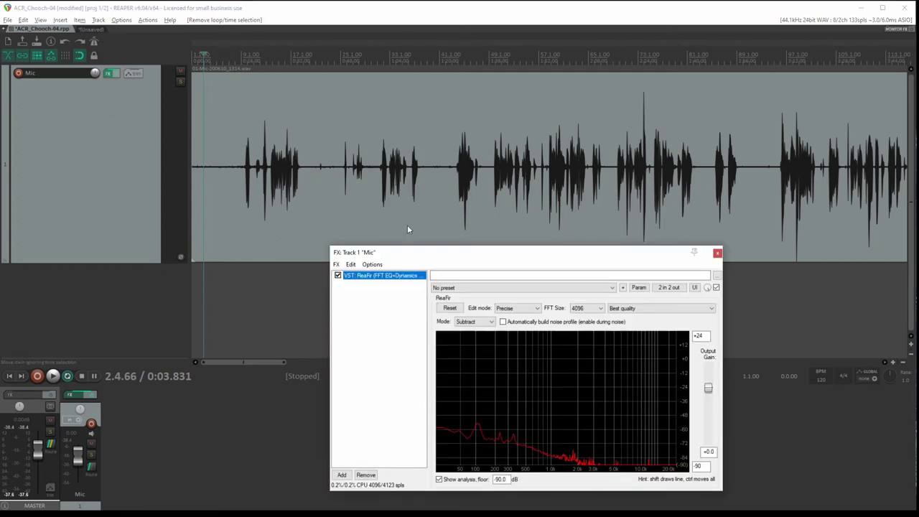
pyautogui.moveTo(452, 257); pyautogui.dragTo(475, 79)
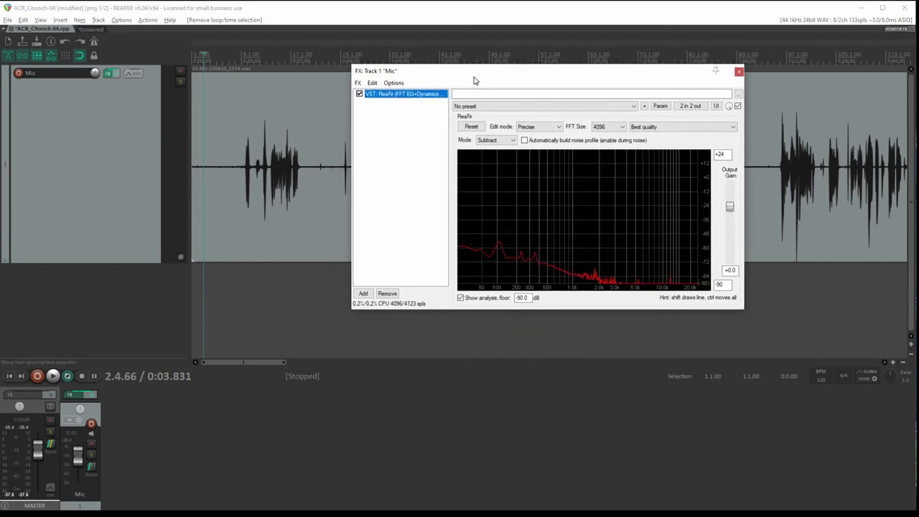
pyautogui.click(218, 53)
pyautogui.click(210, 55)
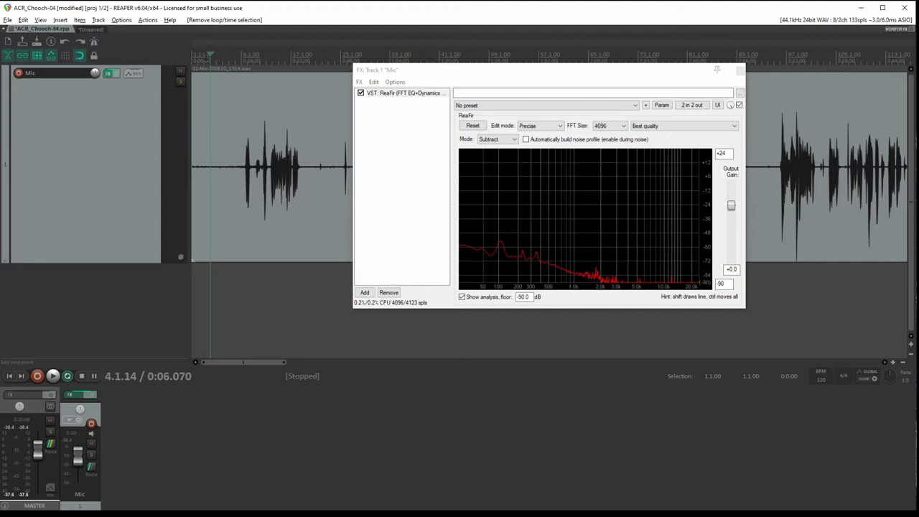
pyautogui.press('space')
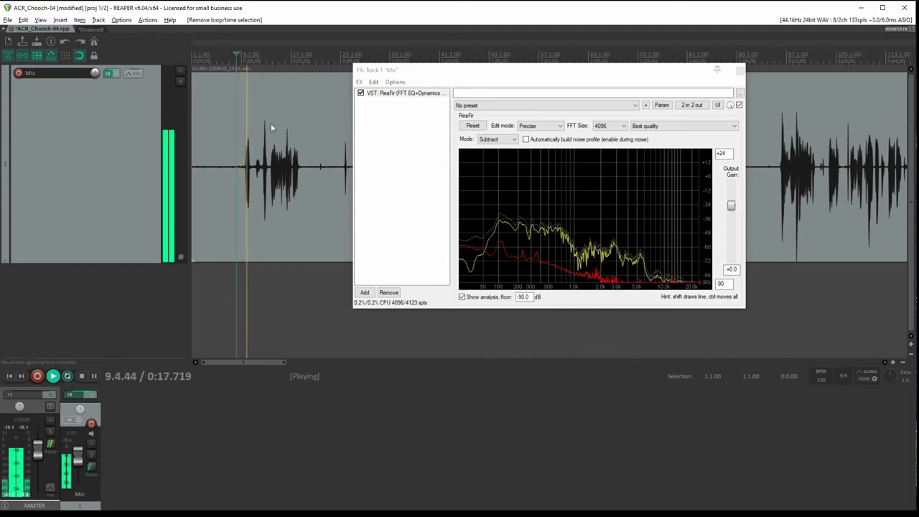
pyautogui.scroll(2, 285, 151)
pyautogui.moveTo(539, 77); pyautogui.dragTo(439, 247)
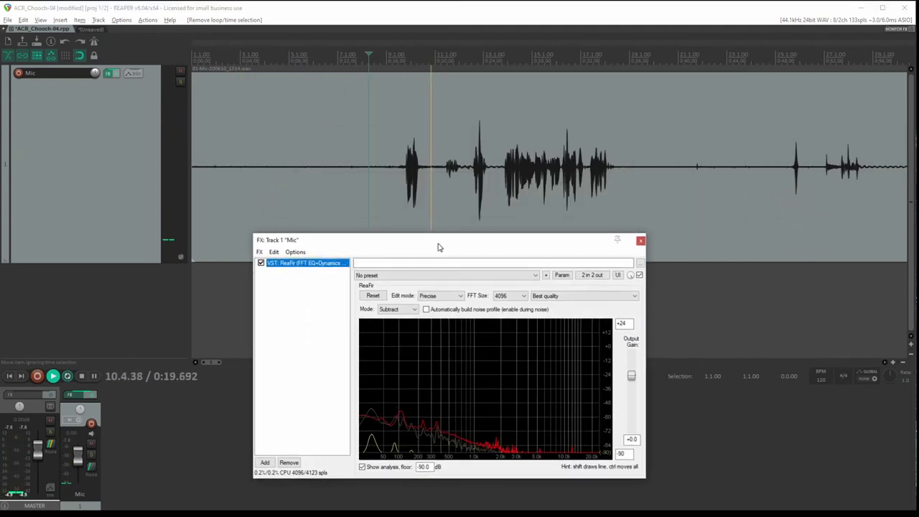
pyautogui.press('space')
pyautogui.click(395, 55)
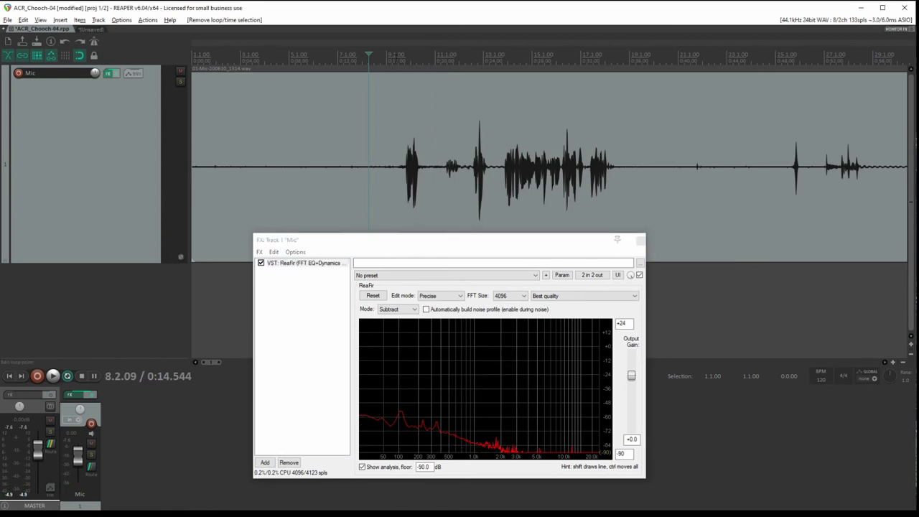
pyautogui.press('space')
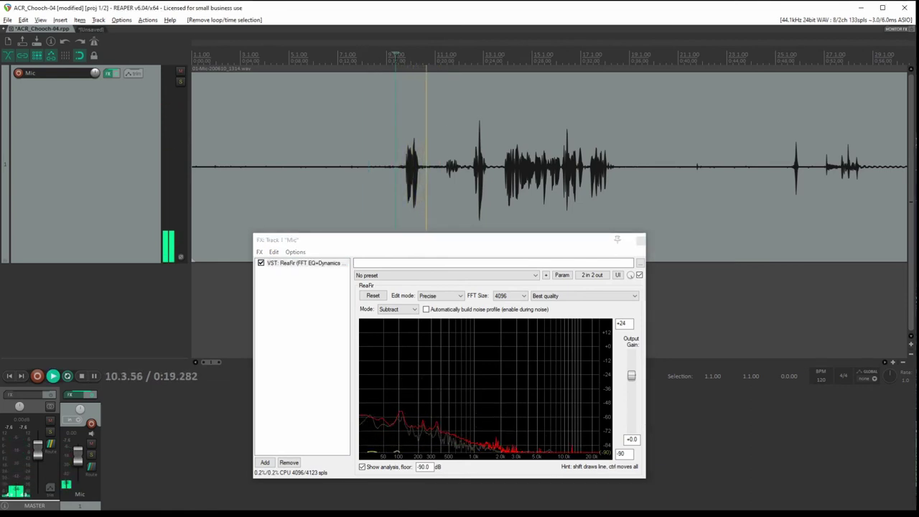
pyautogui.press('space')
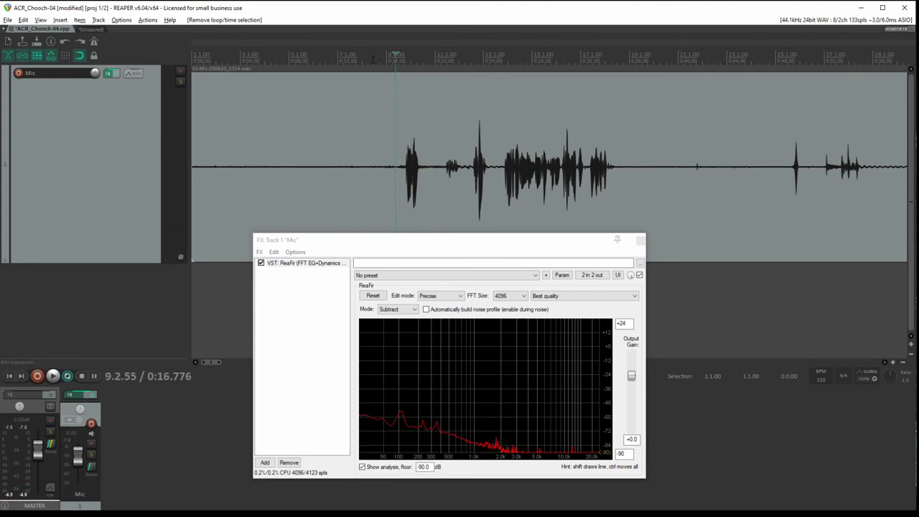
pyautogui.moveTo(373, 60); pyautogui.dragTo(430, 63)
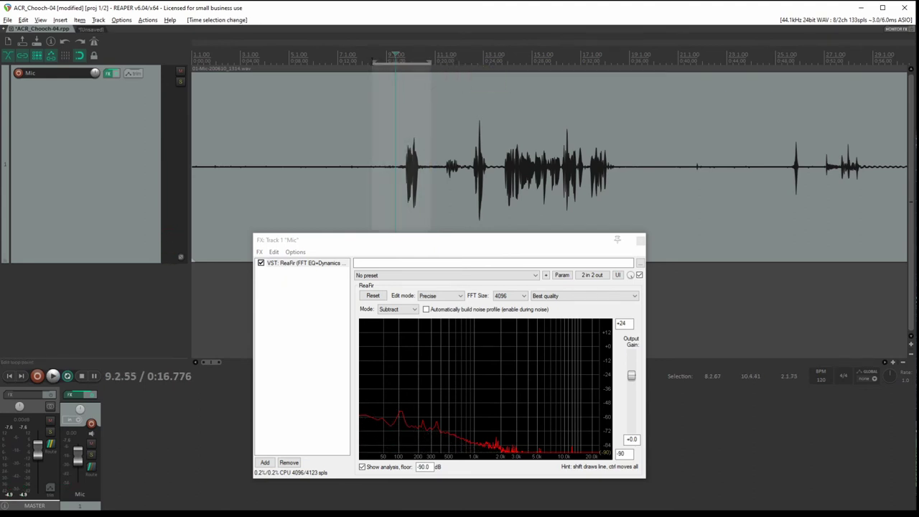
pyautogui.moveTo(372, 62); pyautogui.dragTo(383, 63)
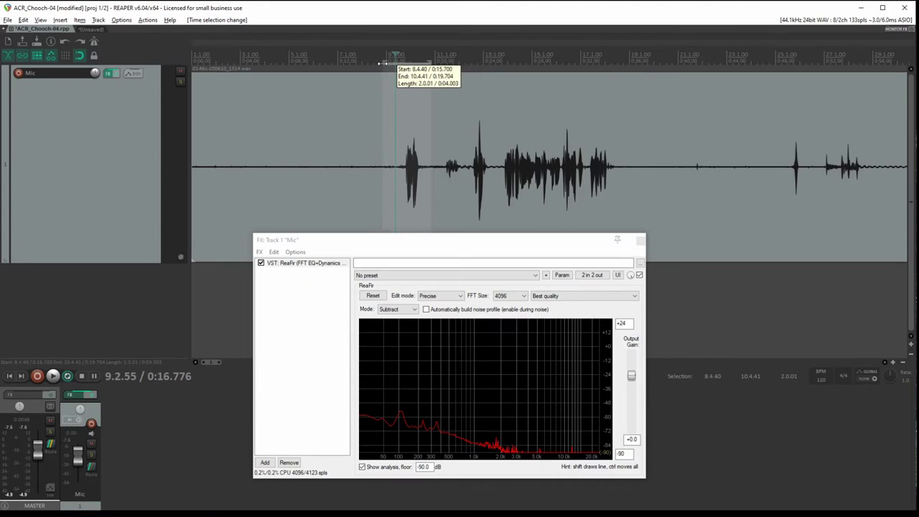
pyautogui.click(261, 264)
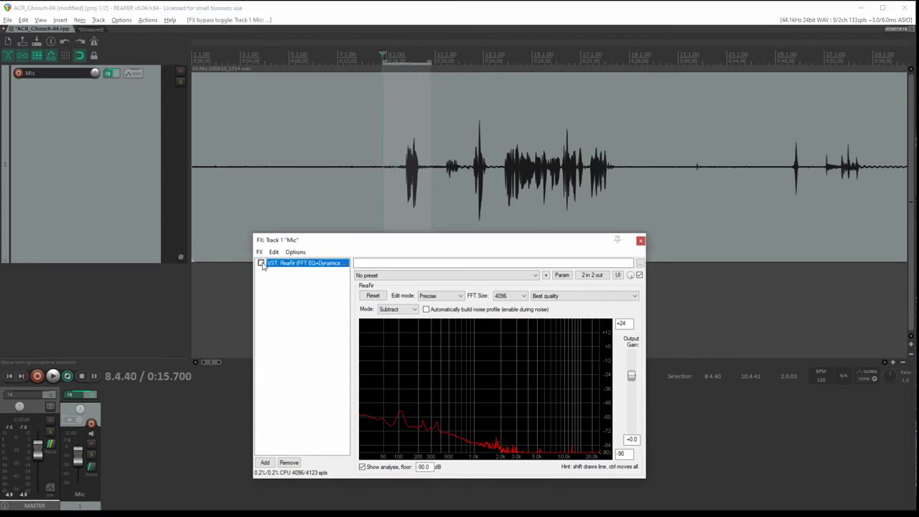
pyautogui.press('space')
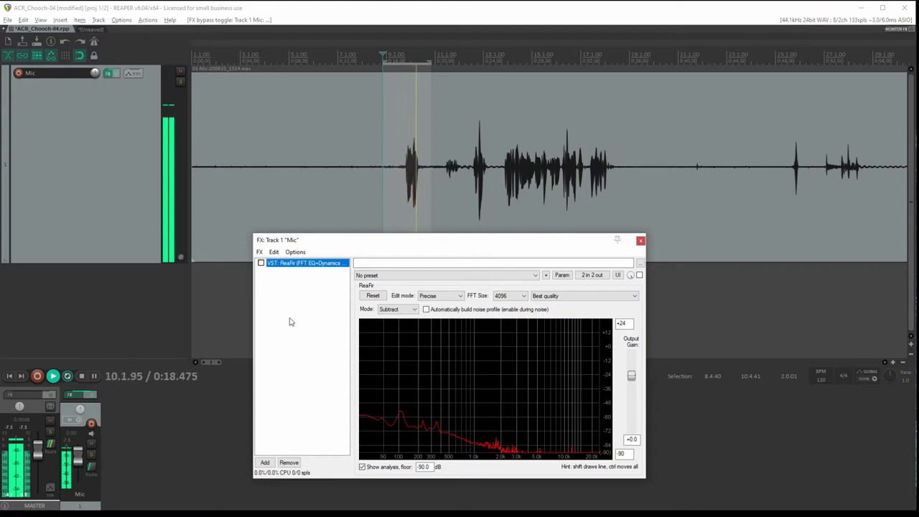
pyautogui.click(261, 263)
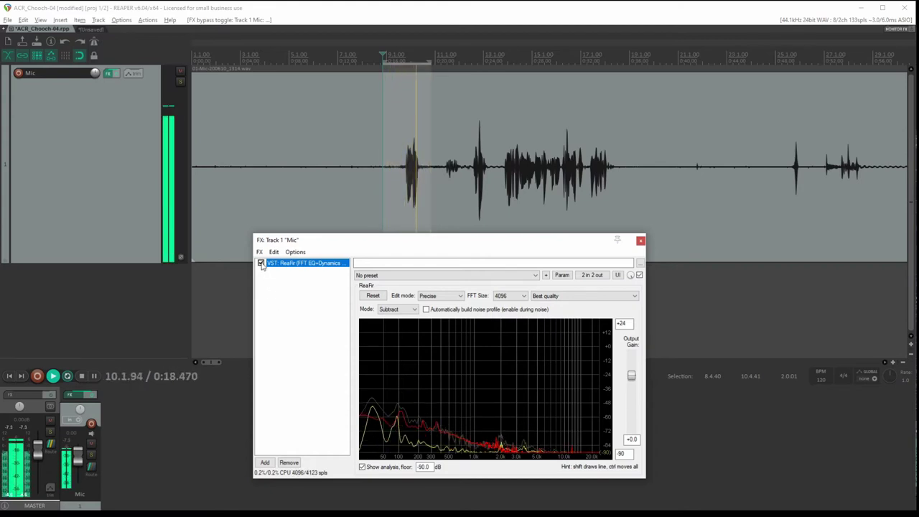
pyautogui.press('space')
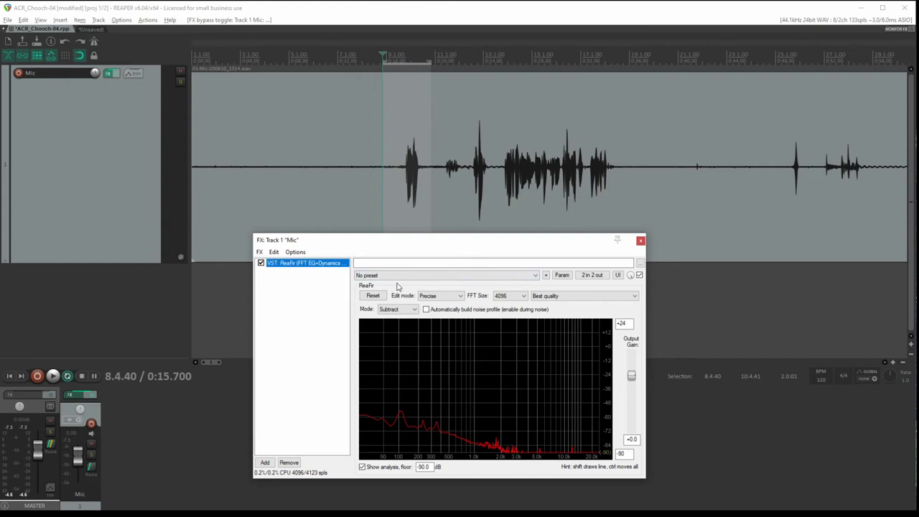
# Step: Select a short speech stretch near 0:26 and pull ReaFir's noise-profile curve much lower
pyautogui.moveTo(404, 249); pyautogui.dragTo(378, 267)
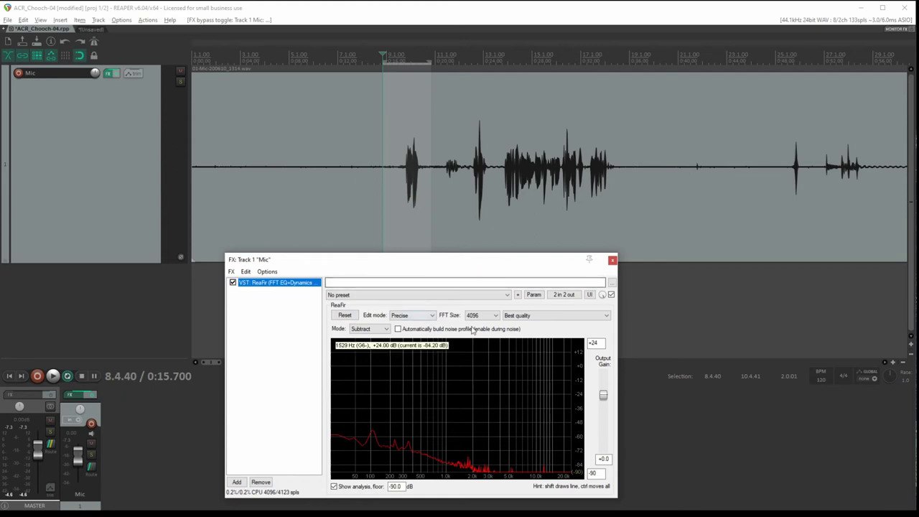
pyautogui.click(508, 115)
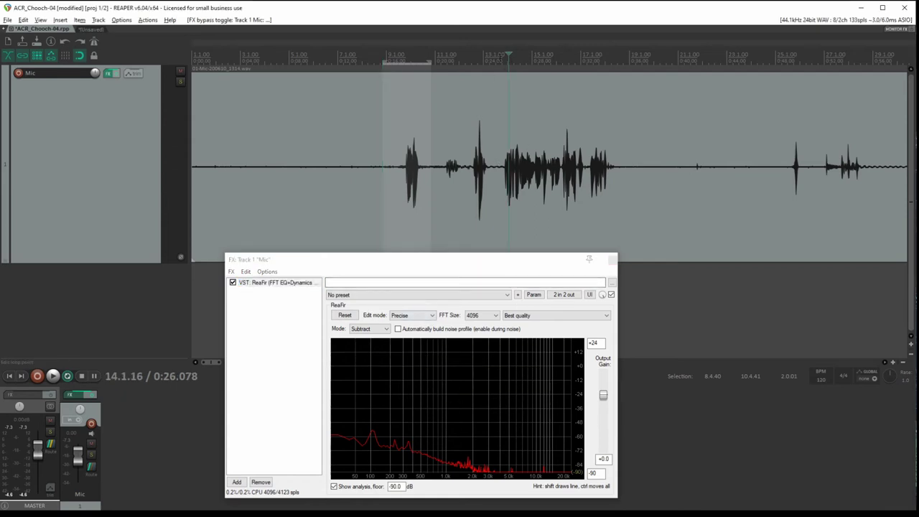
pyautogui.moveTo(504, 62); pyautogui.dragTo(530, 63)
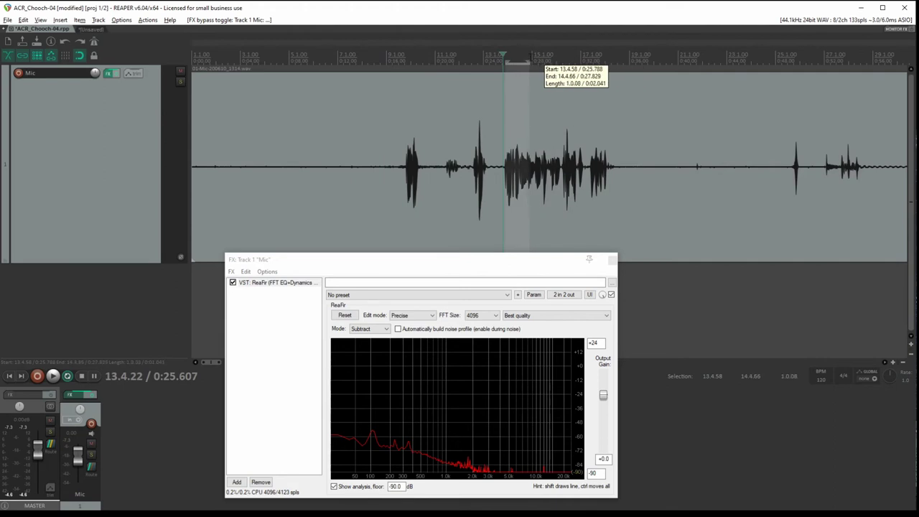
pyautogui.click(413, 259)
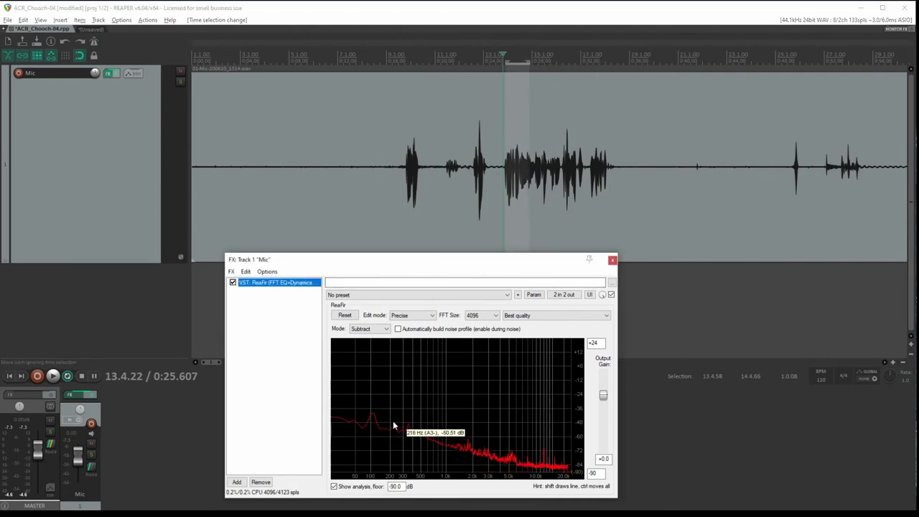
pyautogui.click(394, 424)
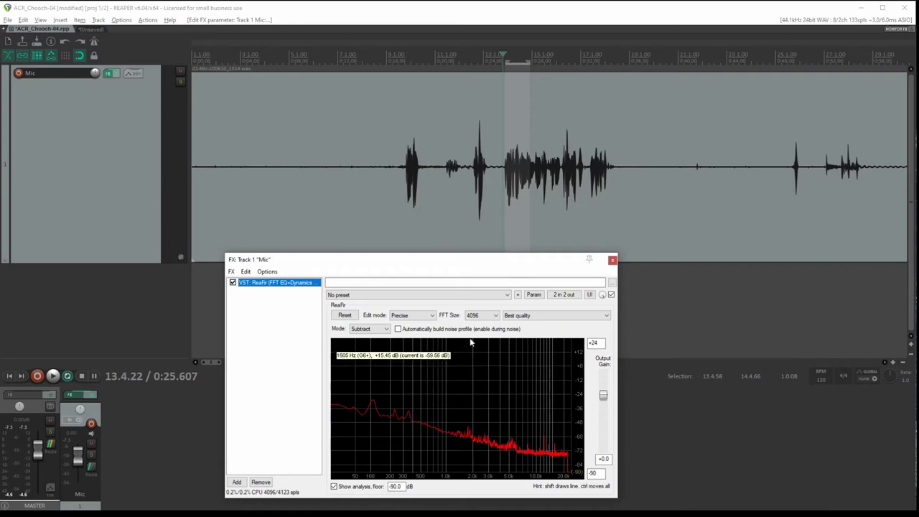
pyautogui.moveTo(464, 267); pyautogui.dragTo(486, 282)
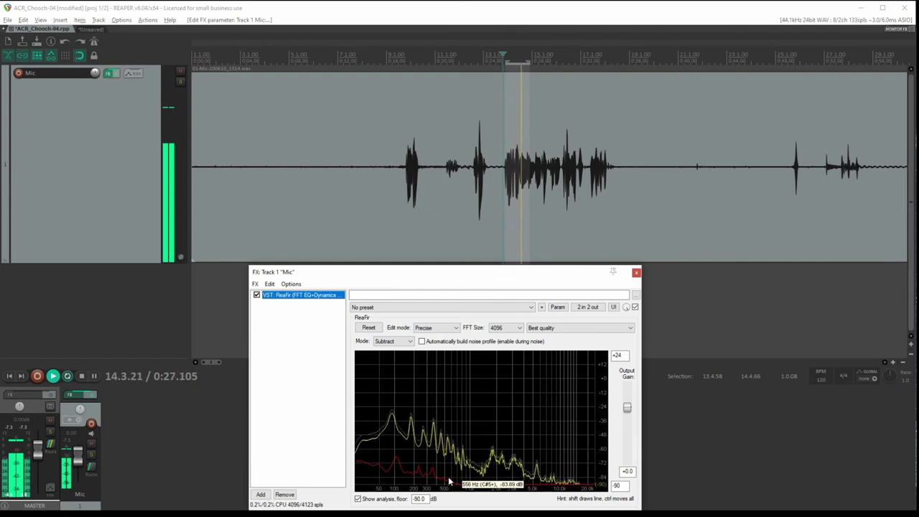
# Step: Try ReaFir's noise curve at -12 dB, then lower it further while playing the quiet lead-in
pyautogui.keyDown('ctrl'); pyautogui.moveTo(448, 476); pyautogui.dragTo(459, 392); pyautogui.keyUp('ctrl')
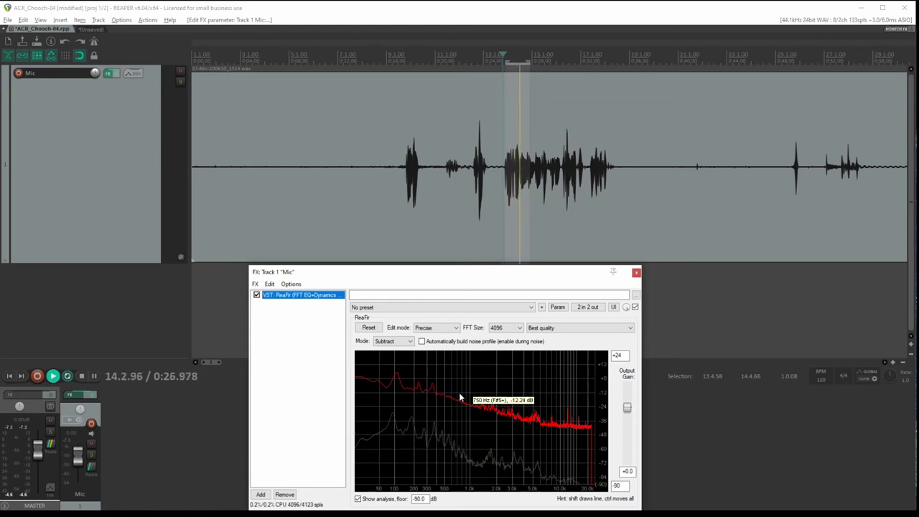
pyautogui.keyDown('ctrl'); pyautogui.moveTo(458, 392); pyautogui.dragTo(449, 482); pyautogui.keyUp('ctrl')
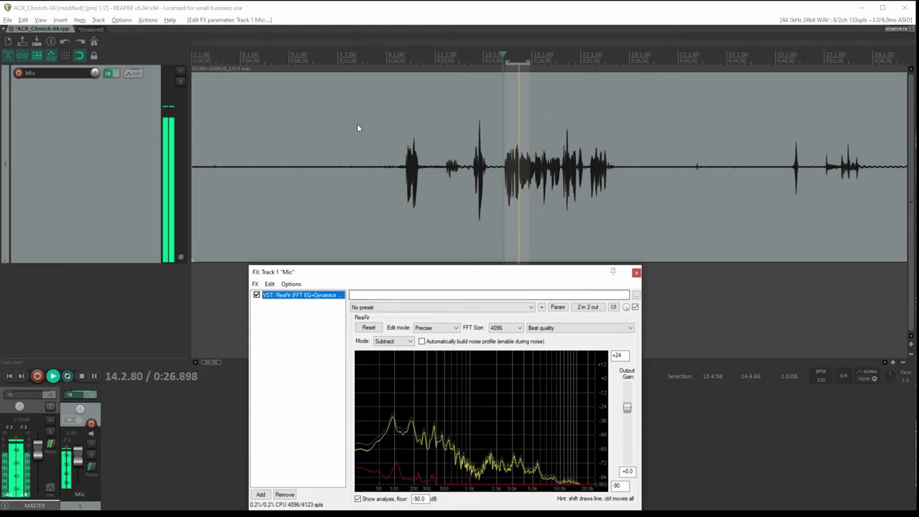
pyautogui.moveTo(360, 58); pyautogui.dragTo(303, 58)
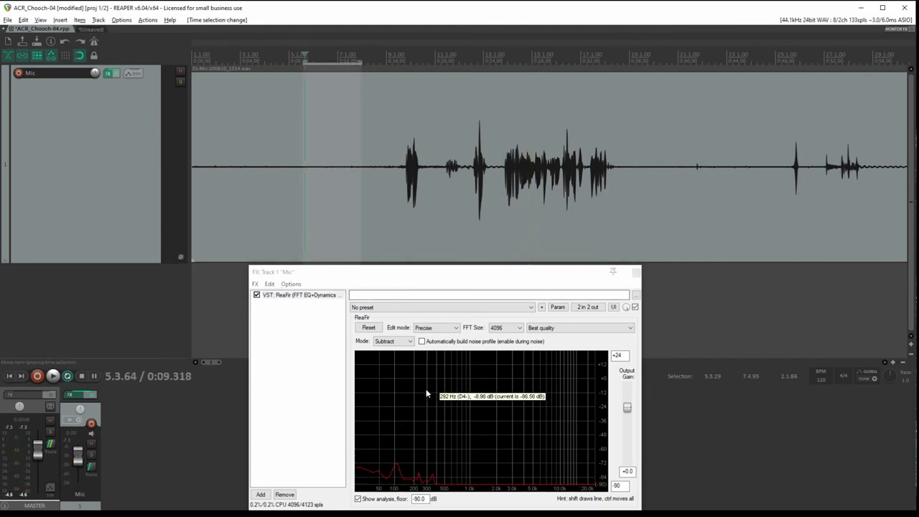
pyautogui.press('space')
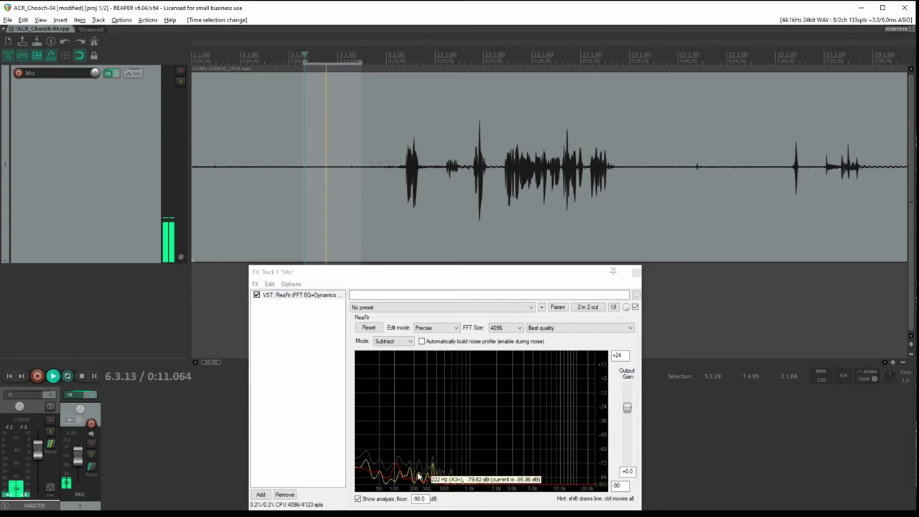
pyautogui.click(421, 451)
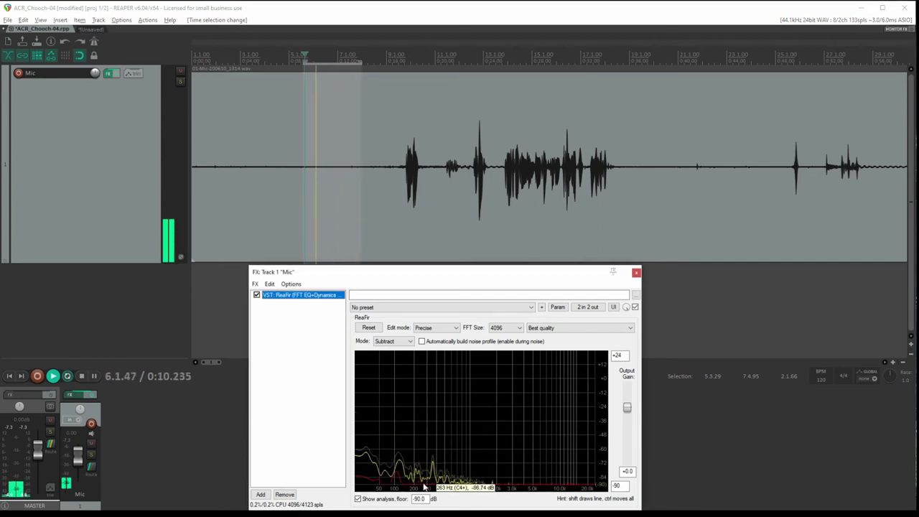
pyautogui.moveTo(425, 456)
pyautogui.mouseDown()
pyautogui.moveTo(428, 399)
pyautogui.moveTo(428, 464)
pyautogui.mouseUp()
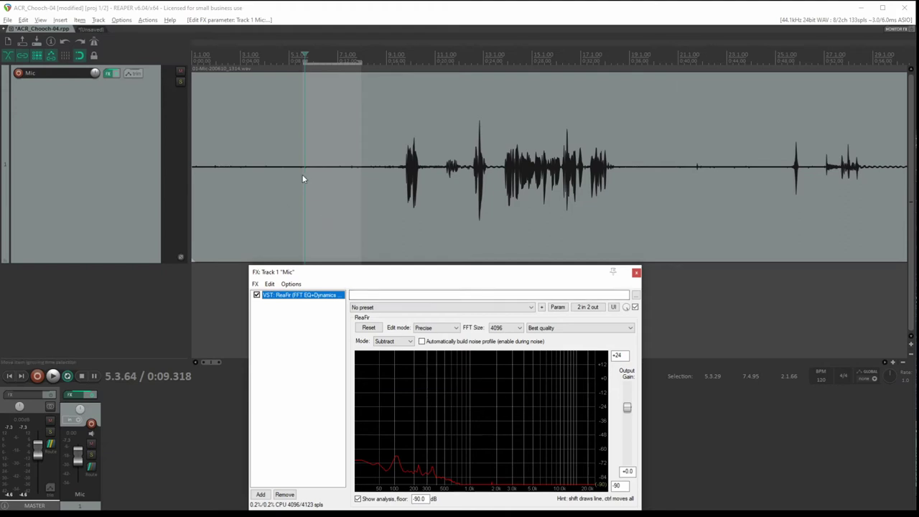
pyautogui.moveTo(453, 387)
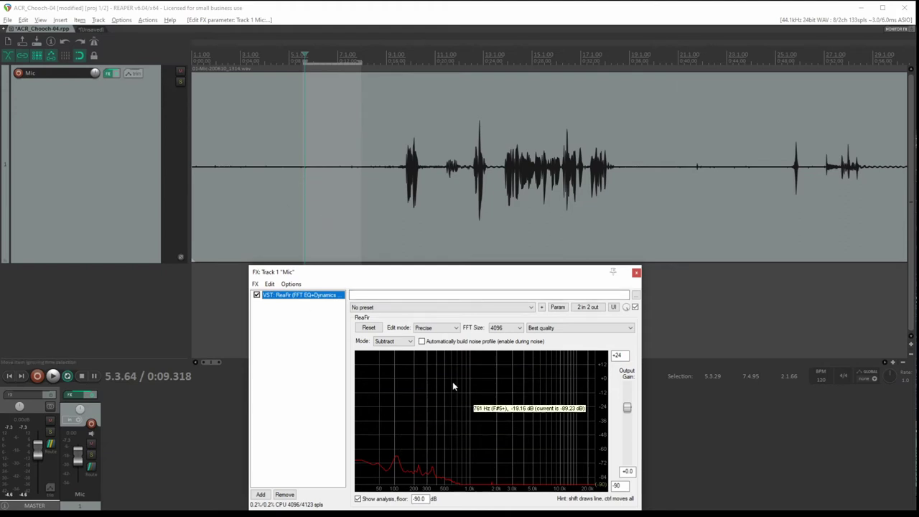
# Step: Play the speech near 0:26, raise the noise curve slightly, and select the first speech burst
pyautogui.click(508, 60)
pyautogui.press('space')
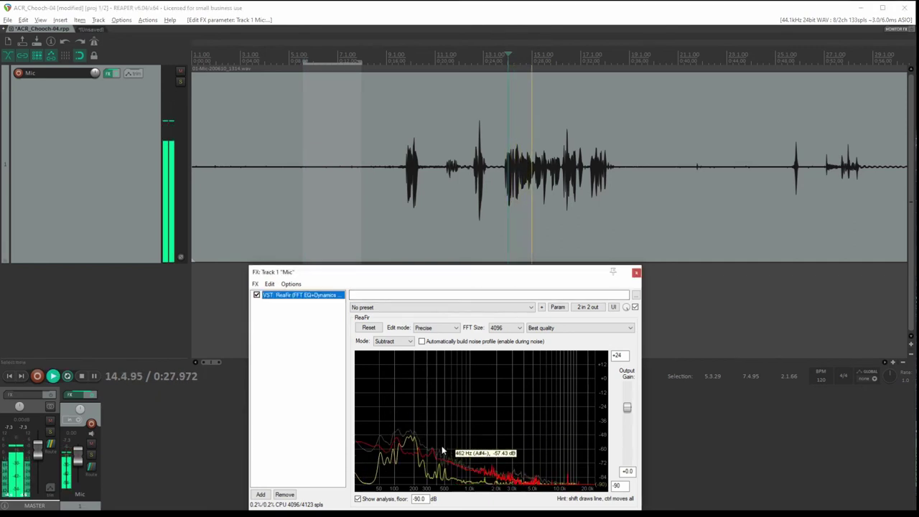
pyautogui.press('space')
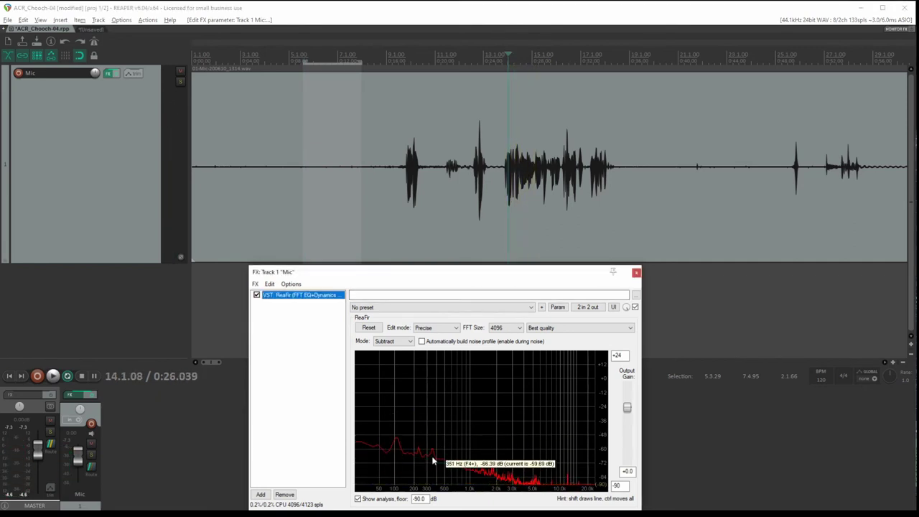
pyautogui.moveTo(425, 465); pyautogui.dragTo(434, 439)
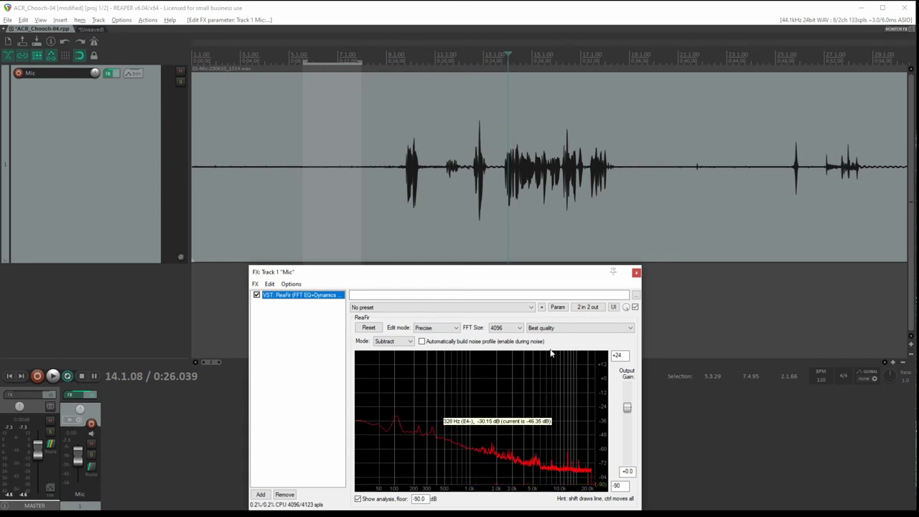
pyautogui.moveTo(382, 244); pyautogui.dragTo(430, 251)
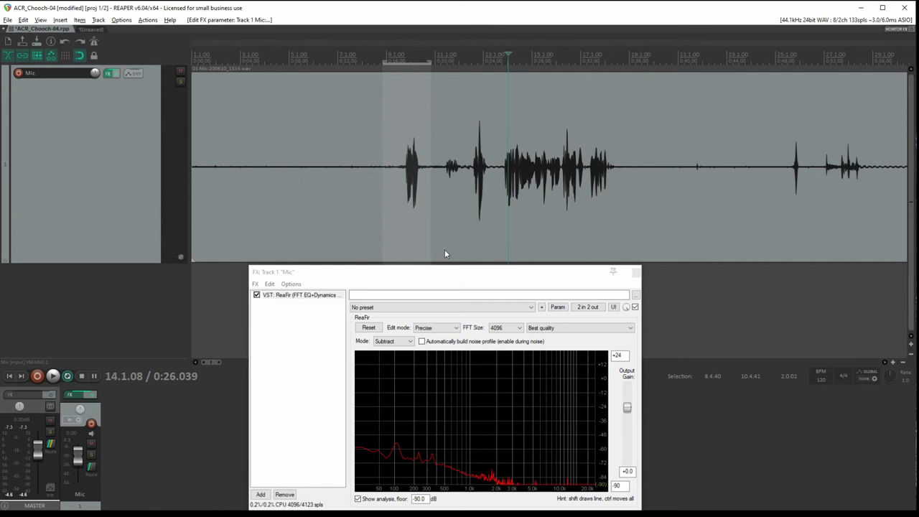
# Step: Close the Mic track's FX window, clear the time selection, and zoom out
pyautogui.click(636, 273)
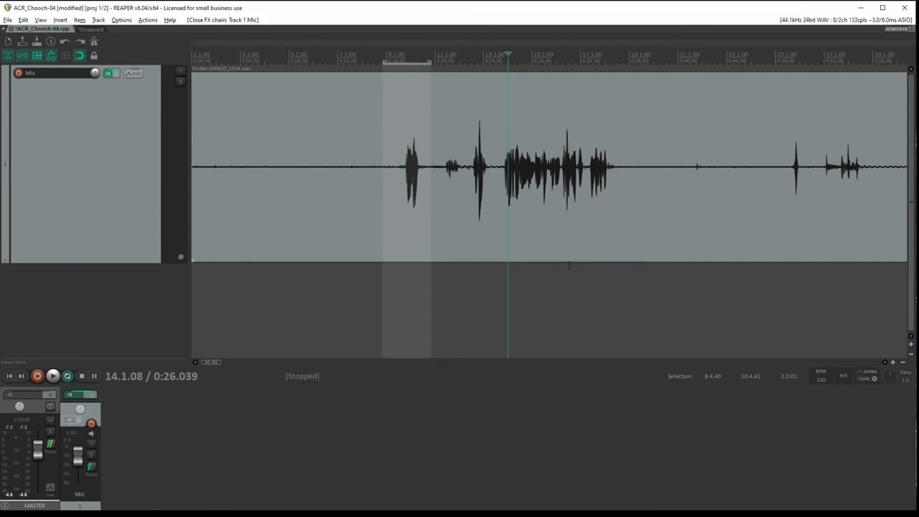
pyautogui.press('Escape')
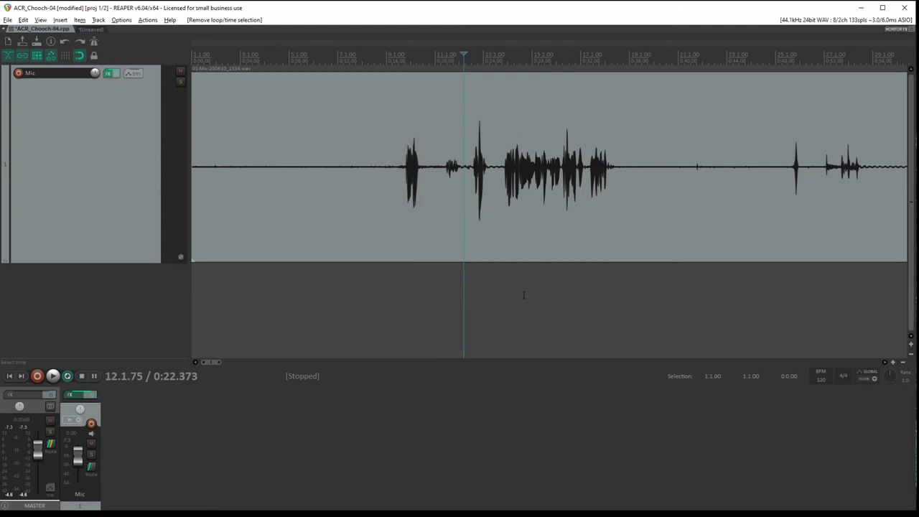
pyautogui.scroll(-5, 523, 294)
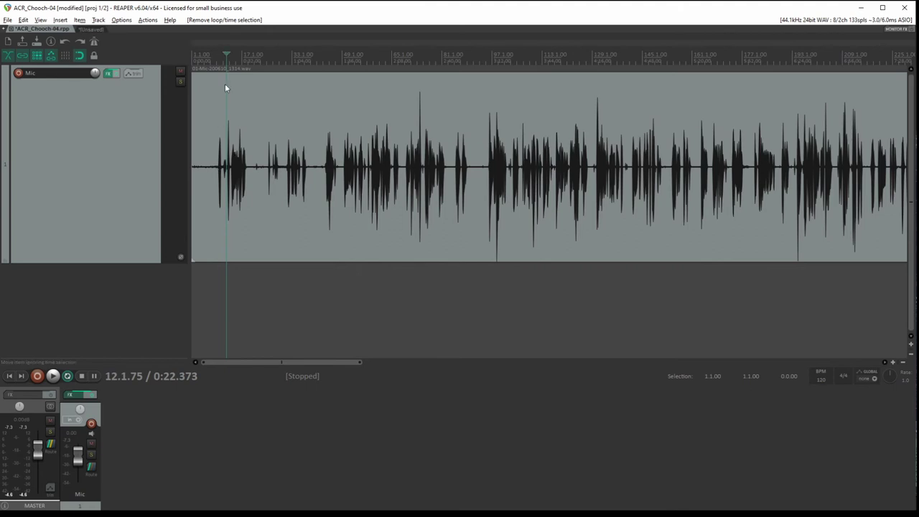
# Step: Scrub through the opening and the speech, leaving the edit position near 0:26
pyautogui.click(214, 56)
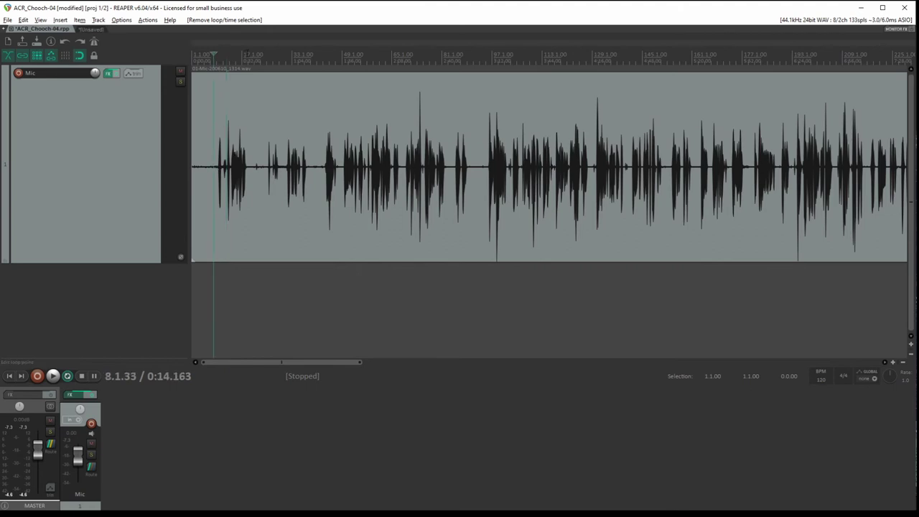
pyautogui.moveTo(213, 57)
pyautogui.mouseDown()
pyautogui.moveTo(512, 57)
pyautogui.moveTo(199, 57)
pyautogui.moveTo(291, 57)
pyautogui.mouseUp()
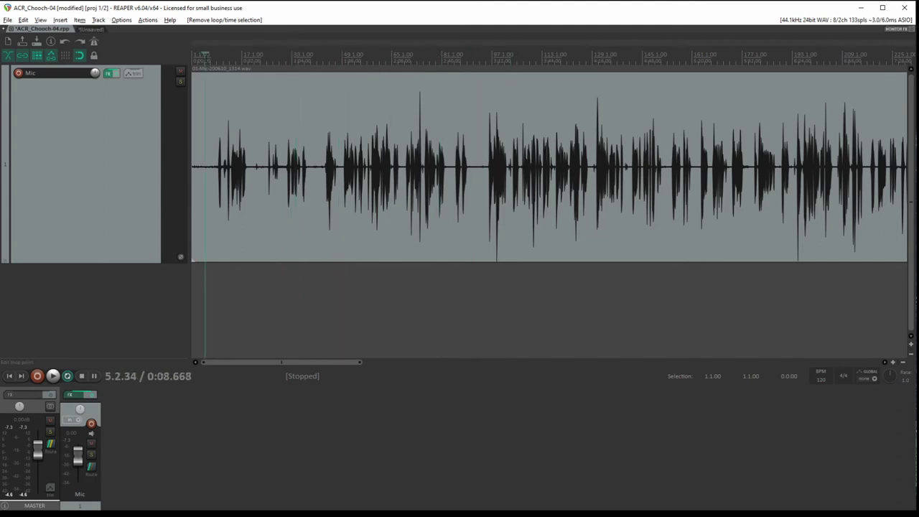
pyautogui.moveTo(205, 55); pyautogui.dragTo(210, 55)
pyautogui.click(234, 55)
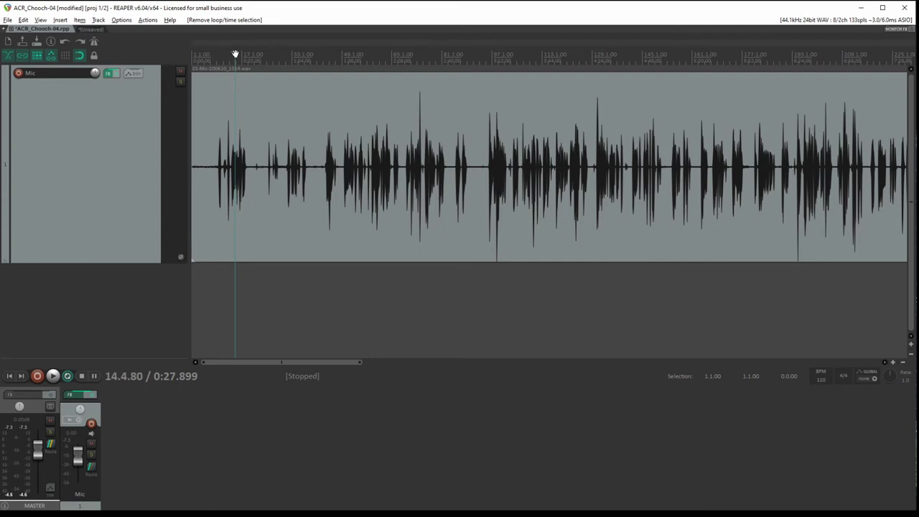
pyautogui.scroll(4, 254, 80)
pyautogui.scroll(4, 412, 82)
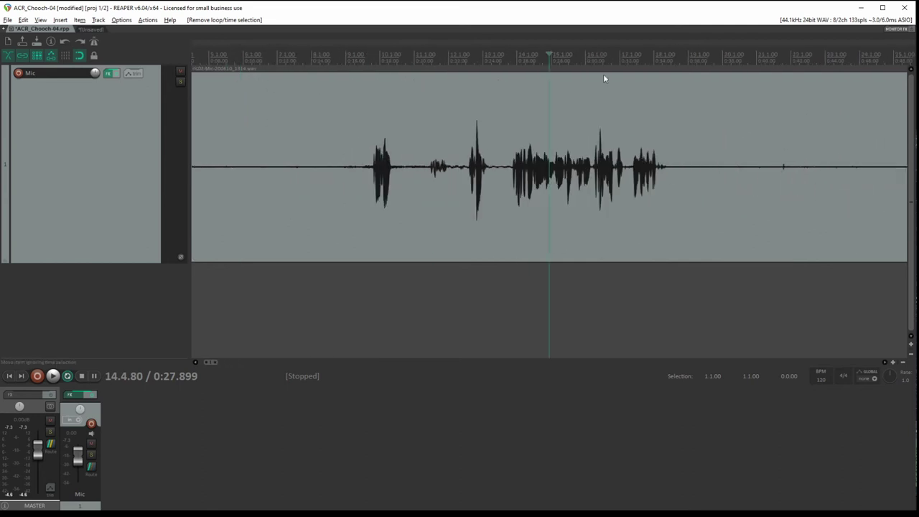
pyautogui.moveTo(549, 55)
pyautogui.mouseDown()
pyautogui.moveTo(577, 58)
pyautogui.moveTo(488, 81)
pyautogui.mouseUp()
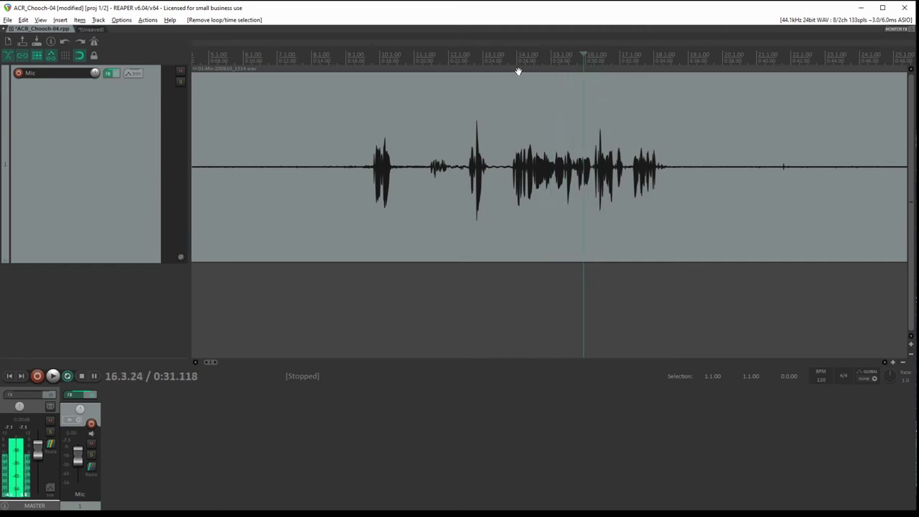
pyautogui.moveTo(488, 81); pyautogui.dragTo(492, 92)
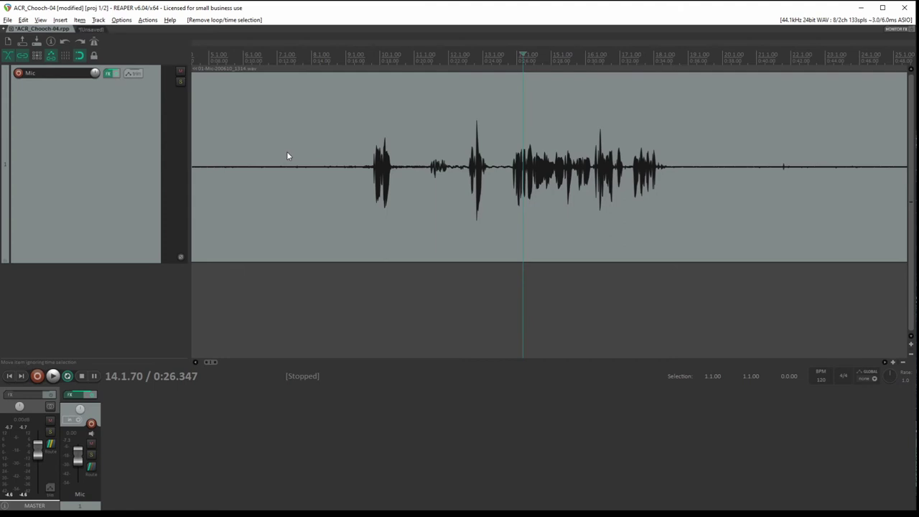
# Step: Return to project start and place the edit point near 0:16.9, just before the speech
pyautogui.click(9, 376)
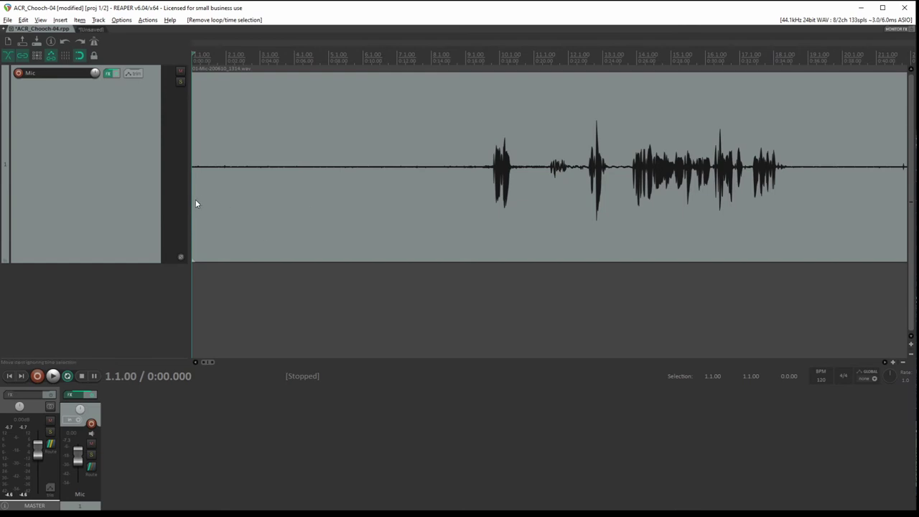
pyautogui.moveTo(192, 201)
pyautogui.mouseDown()
pyautogui.moveTo(418, 218)
pyautogui.moveTo(184, 204)
pyautogui.mouseUp()
pyautogui.click(479, 107)
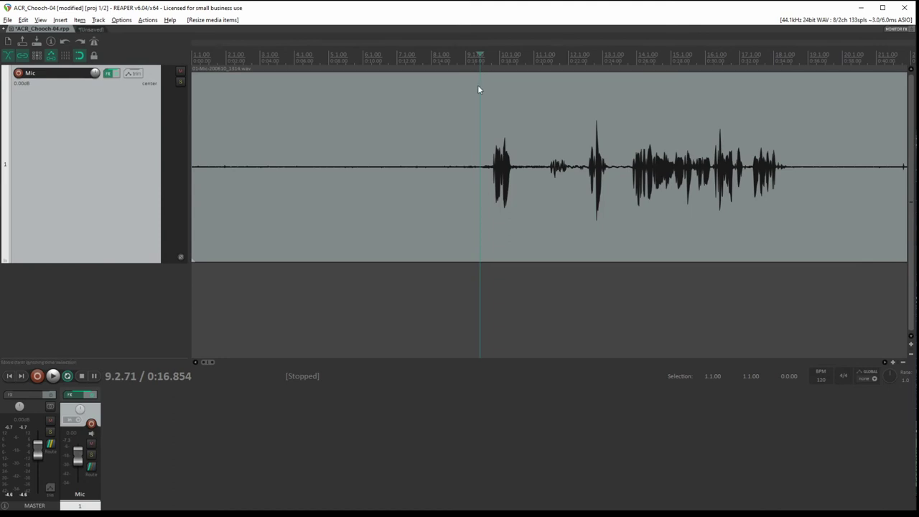
# Step: Split the Mic item near 0:16 and delete the silent lead-in, undoing an accidental speech deletion
pyautogui.press('s')
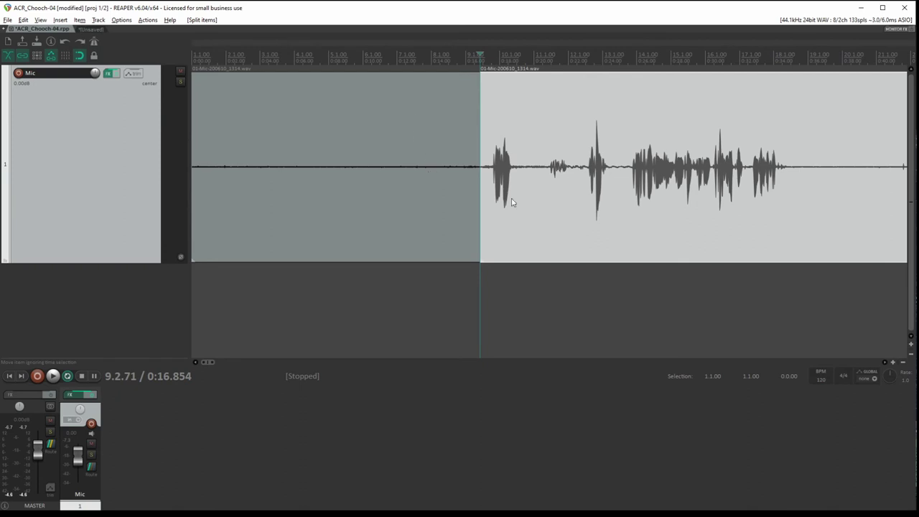
pyautogui.click(411, 138)
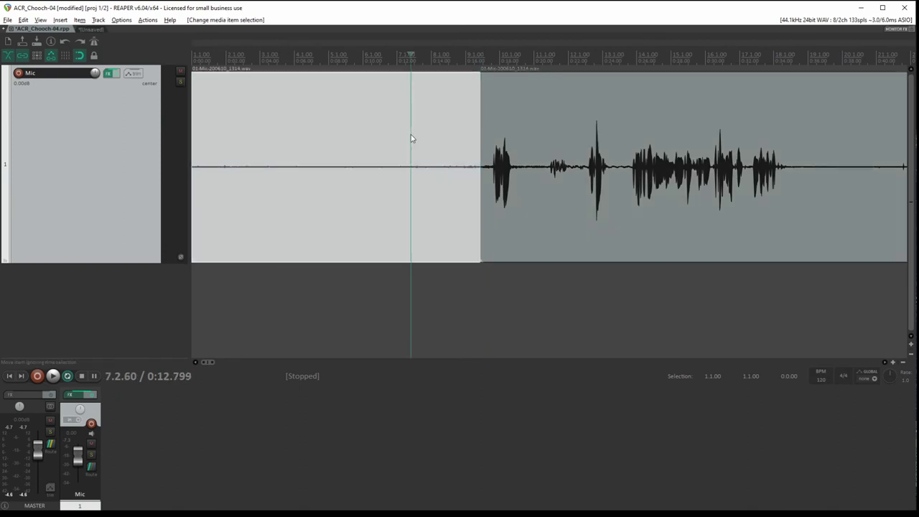
pyautogui.click(549, 154)
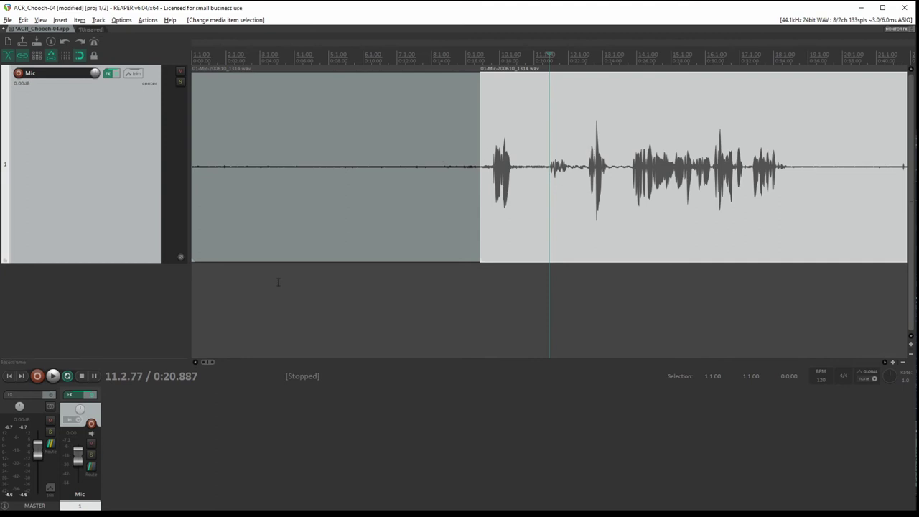
pyautogui.click(535, 223)
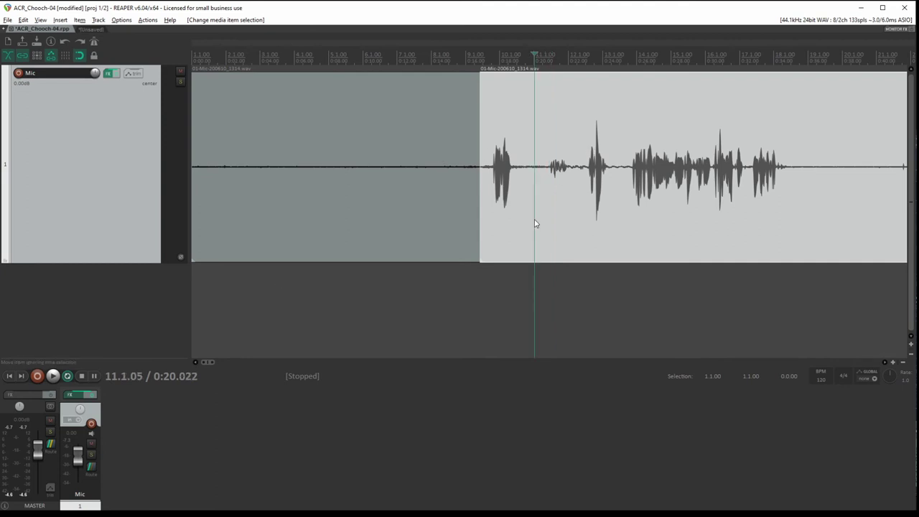
pyautogui.press('Delete')
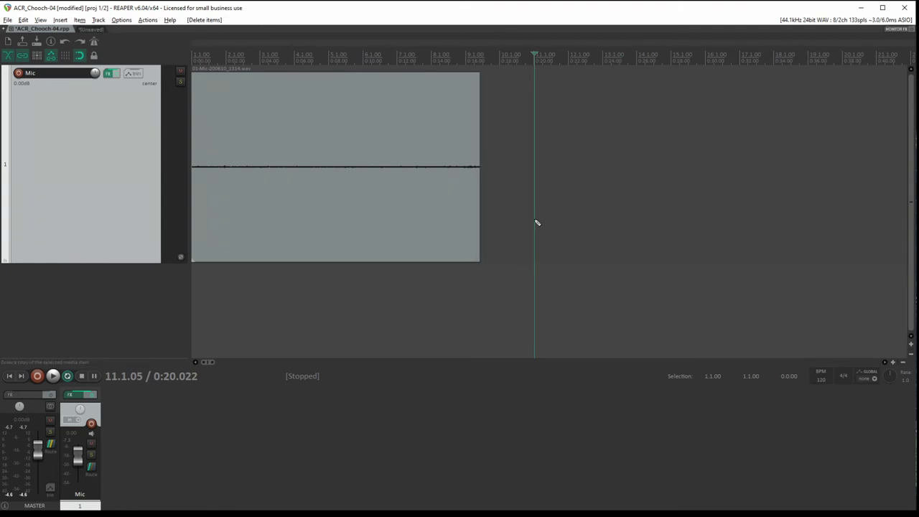
pyautogui.hotkey('ctrl', 'z')
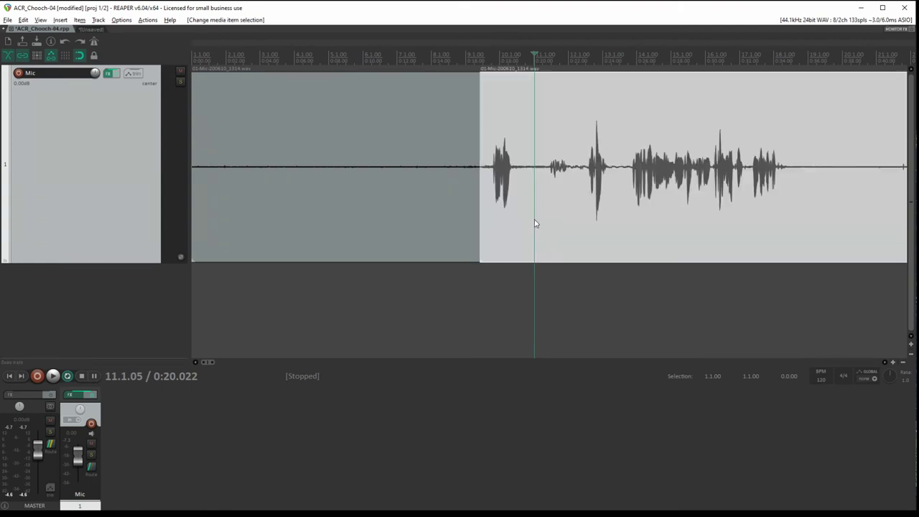
pyautogui.click(388, 190)
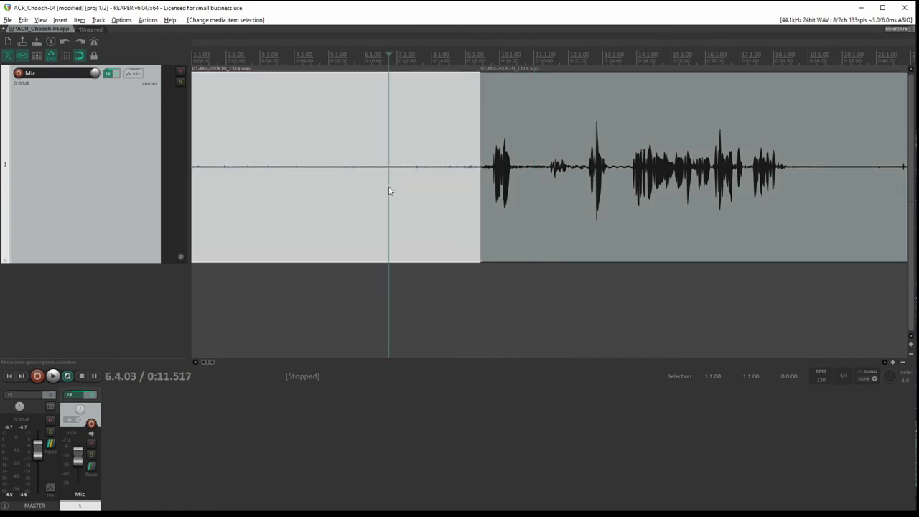
pyautogui.press('Delete')
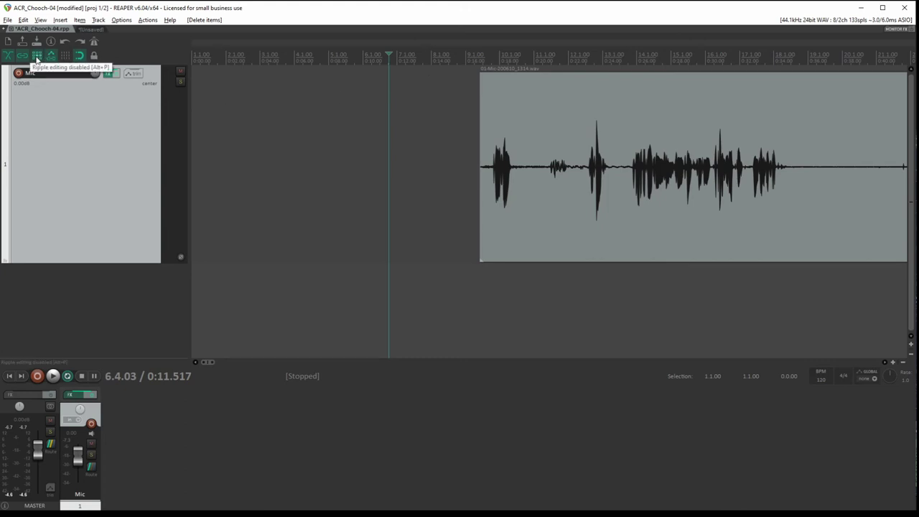
# Step: Enable per-track ripple editing and redo the lead-in deletion so the speech starts at 0:00
pyautogui.click(36, 57)
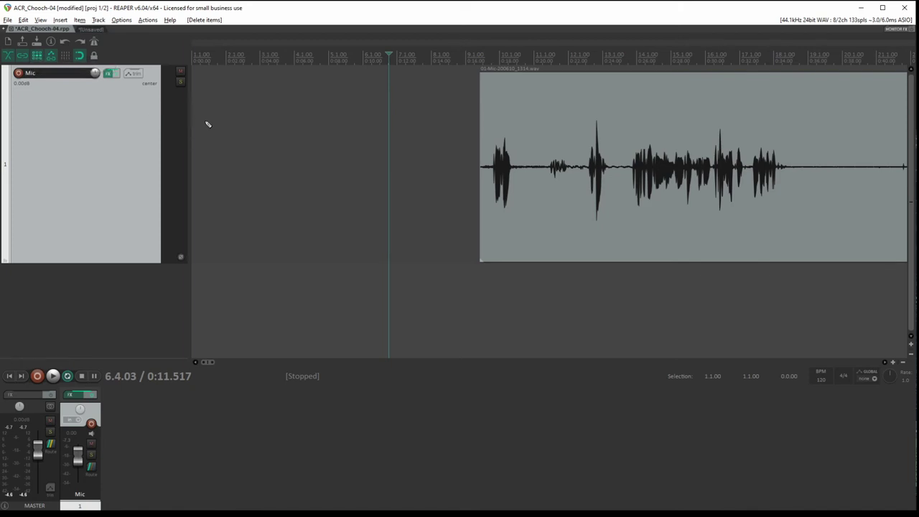
pyautogui.hotkey('ctrl', 'z')
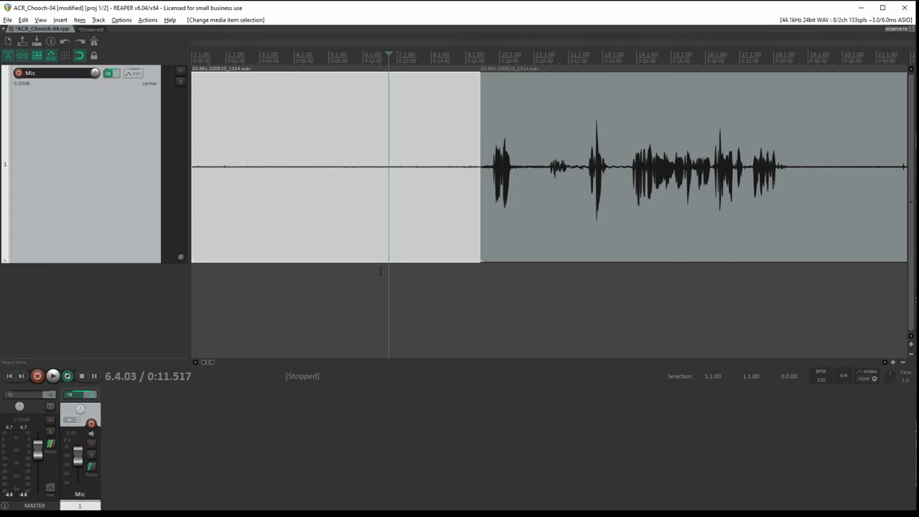
pyautogui.press('Delete')
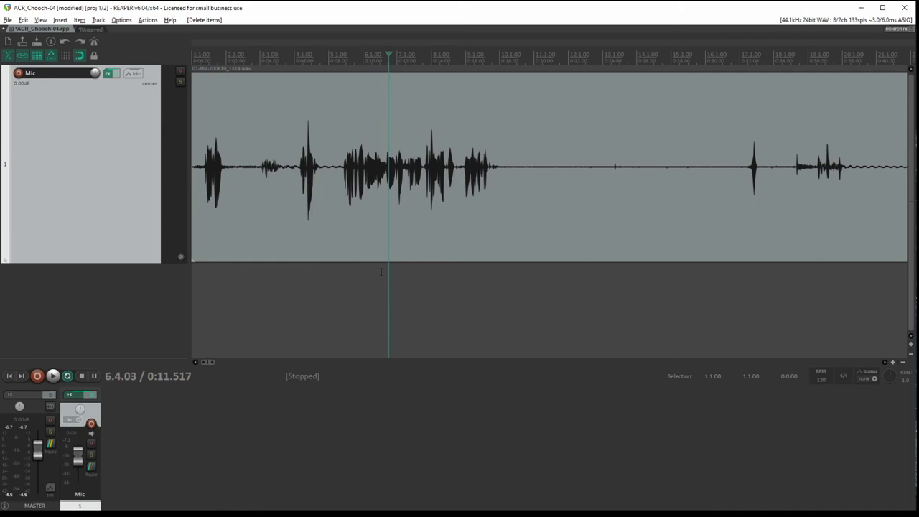
# Step: With ripple off, split after the first phrase and trim the pause off the second piece
pyautogui.hotkey('alt', 'p')
pyautogui.click(508, 104)
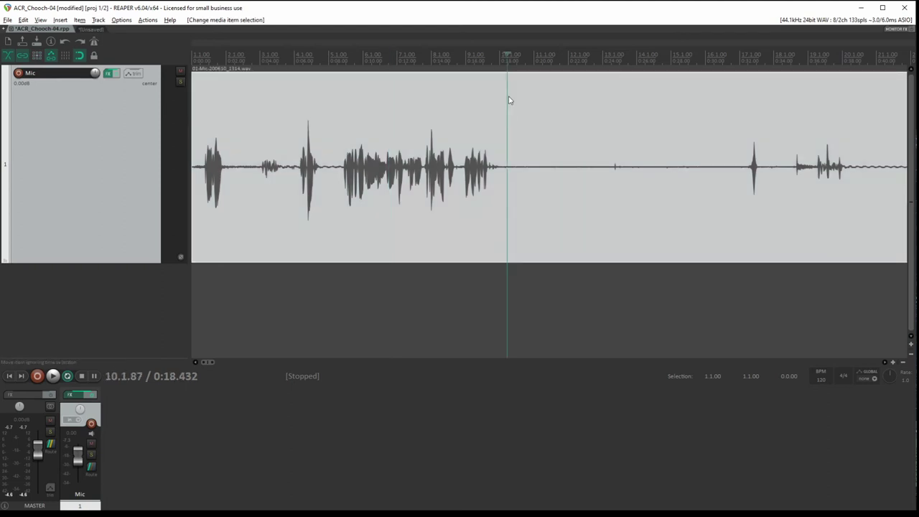
pyautogui.press('s')
pyautogui.click(728, 126)
pyautogui.press('s')
pyautogui.click(603, 100)
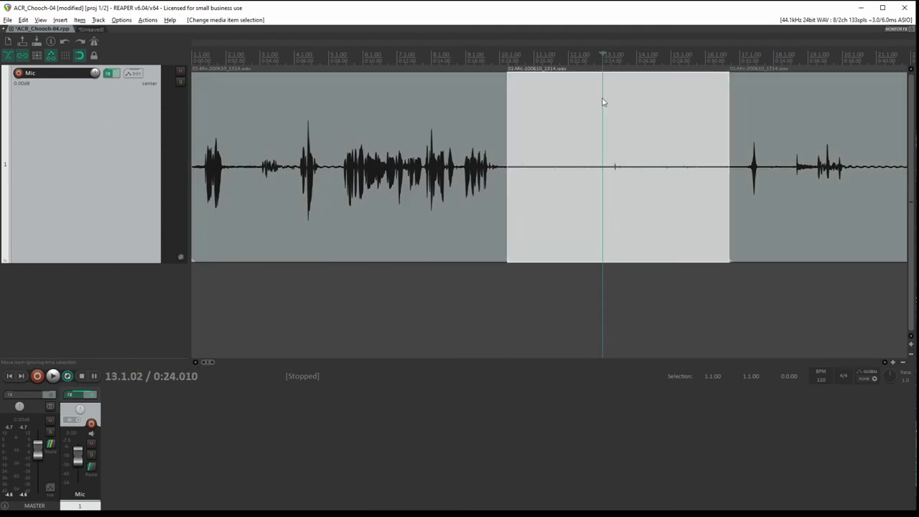
pyautogui.hotkey('ctrl', 'z')
pyautogui.hotkey('ctrl', 'z')
pyautogui.hotkey('ctrl', 'z')
pyautogui.click(509, 169)
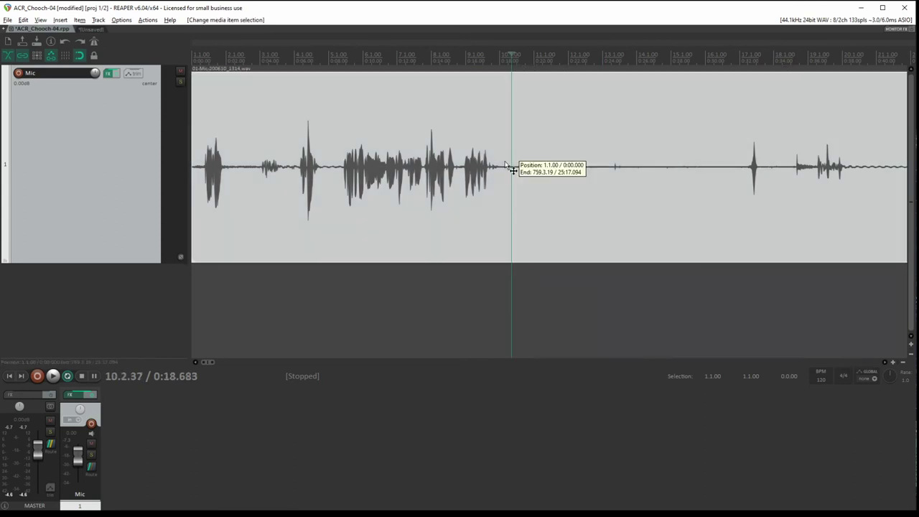
pyautogui.press('s')
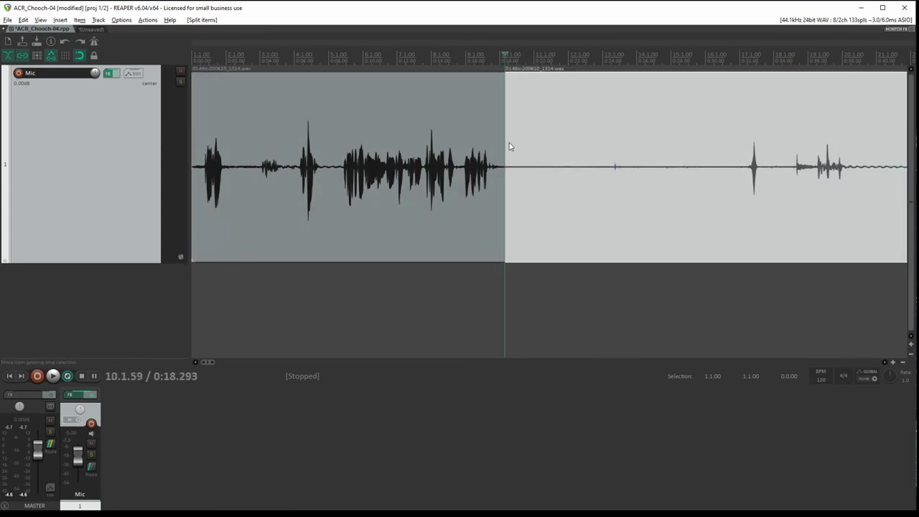
pyautogui.moveTo(511, 145)
pyautogui.mouseDown()
pyautogui.moveTo(786, 158)
pyautogui.moveTo(761, 168)
pyautogui.moveTo(559, 170)
pyautogui.moveTo(754, 163)
pyautogui.moveTo(620, 151)
pyautogui.moveTo(745, 156)
pyautogui.moveTo(685, 163)
pyautogui.mouseUp()
# Step: Select both audio pieces together across the gap
pyautogui.moveTo(616, 143); pyautogui.dragTo(593, 147)
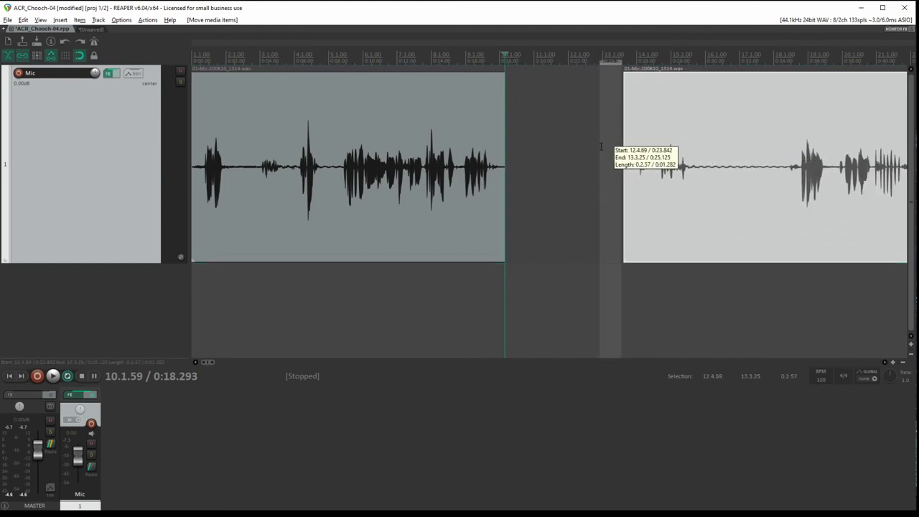
pyautogui.click(429, 314)
pyautogui.moveTo(408, 302)
pyautogui.mouseDown()
pyautogui.moveTo(471, 287)
pyautogui.moveTo(680, 295)
pyautogui.mouseUp()
pyautogui.click(355, 309)
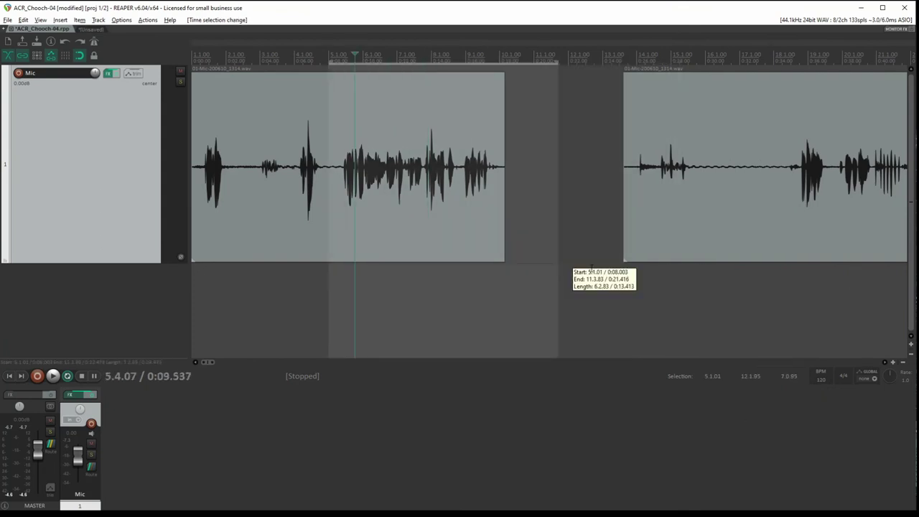
pyautogui.moveTo(354, 309); pyautogui.dragTo(832, 284)
pyautogui.moveTo(355, 273); pyautogui.dragTo(198, 242)
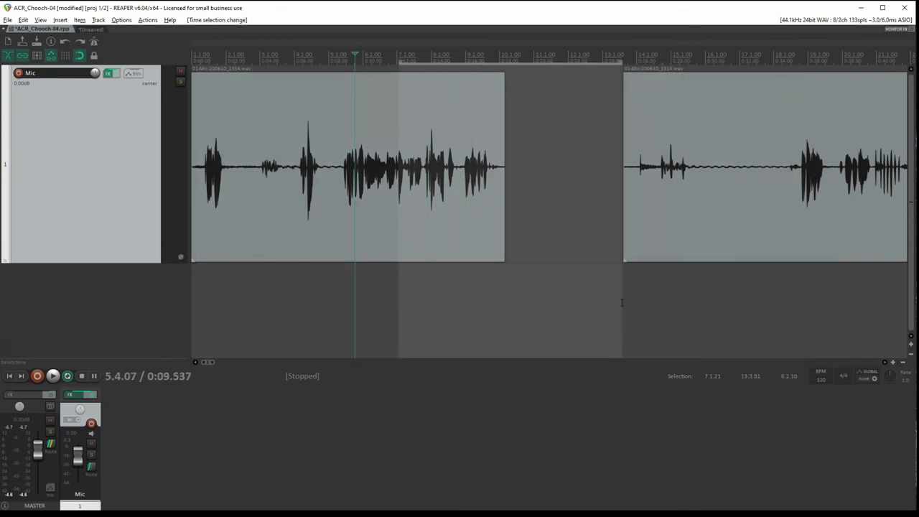
pyautogui.click(489, 285)
pyautogui.moveTo(438, 302); pyautogui.dragTo(715, 196)
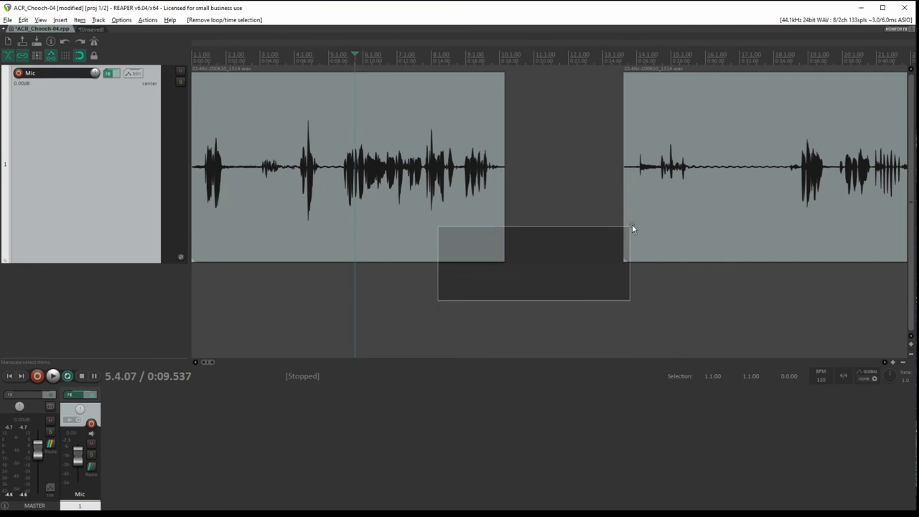
pyautogui.moveTo(464, 303); pyautogui.dragTo(697, 189)
pyautogui.moveTo(508, 297)
pyautogui.mouseDown()
pyautogui.moveTo(411, 216)
pyautogui.moveTo(416, 223)
pyautogui.mouseUp()
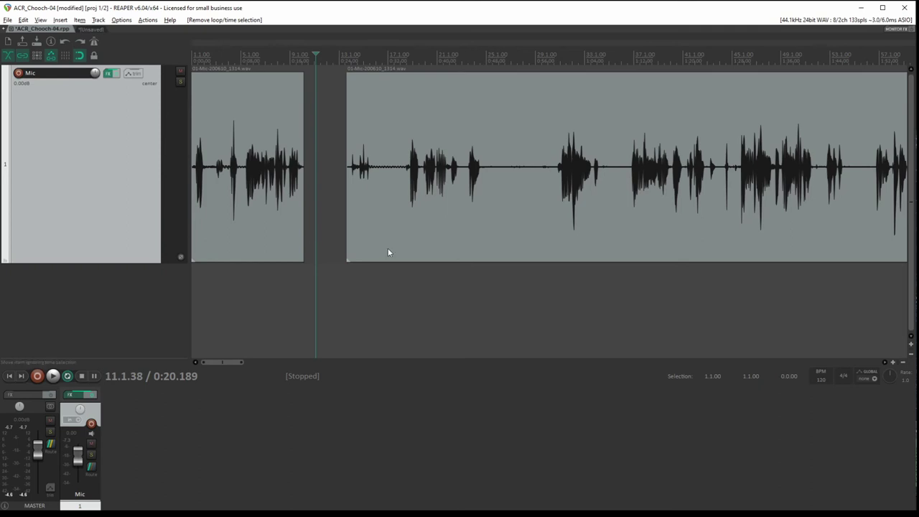
# Step: Trim and split the later clip, slide it against the preceding clip, and play the edit
pyautogui.moveTo(347, 212)
pyautogui.mouseDown()
pyautogui.moveTo(402, 213)
pyautogui.moveTo(351, 216)
pyautogui.mouseUp()
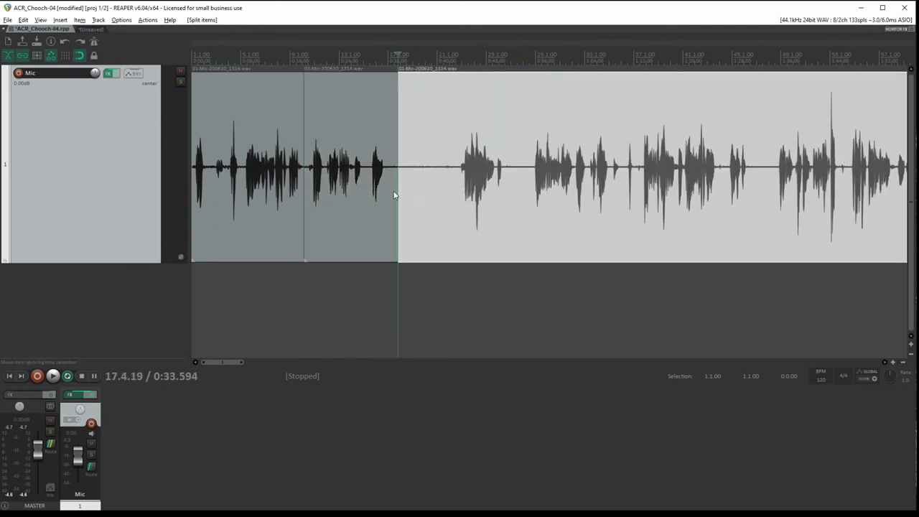
pyautogui.click(399, 203)
pyautogui.press('s')
pyautogui.moveTo(400, 195); pyautogui.dragTo(501, 214)
pyautogui.moveTo(557, 217); pyautogui.dragTo(455, 217)
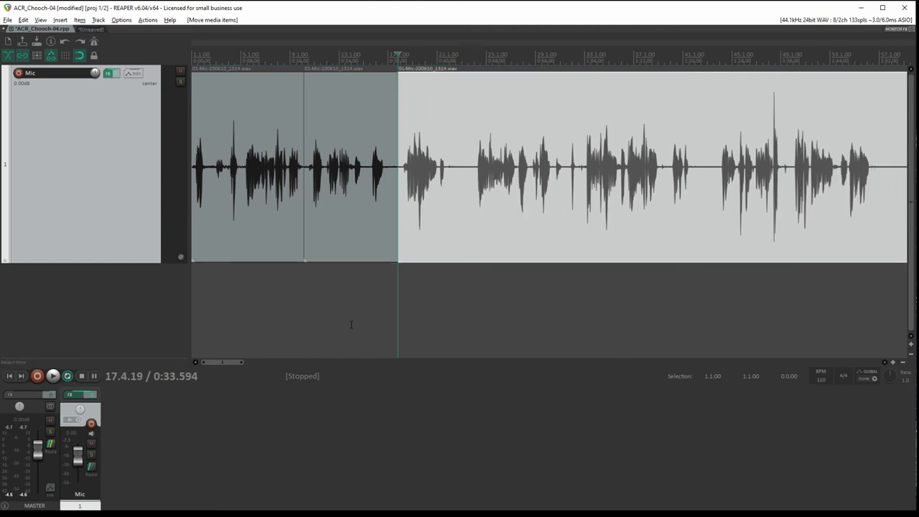
pyautogui.click(369, 303)
pyautogui.press('space')
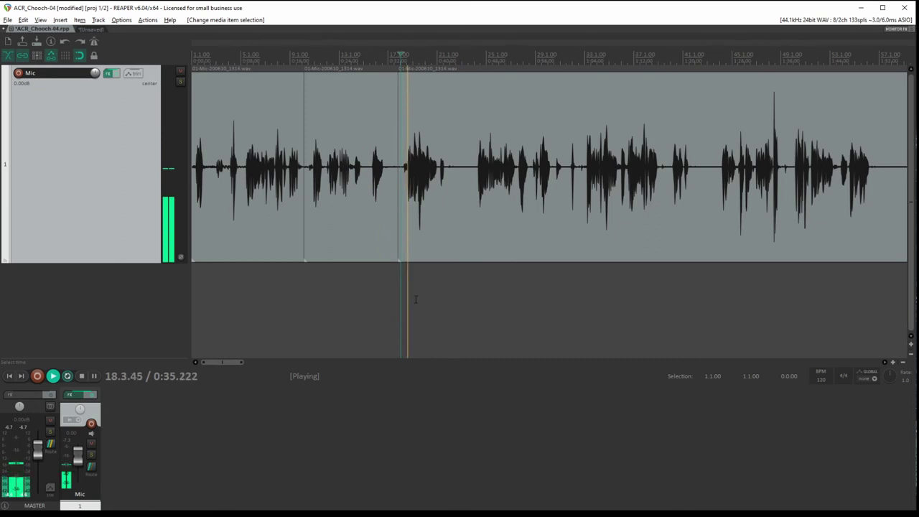
pyautogui.press('space')
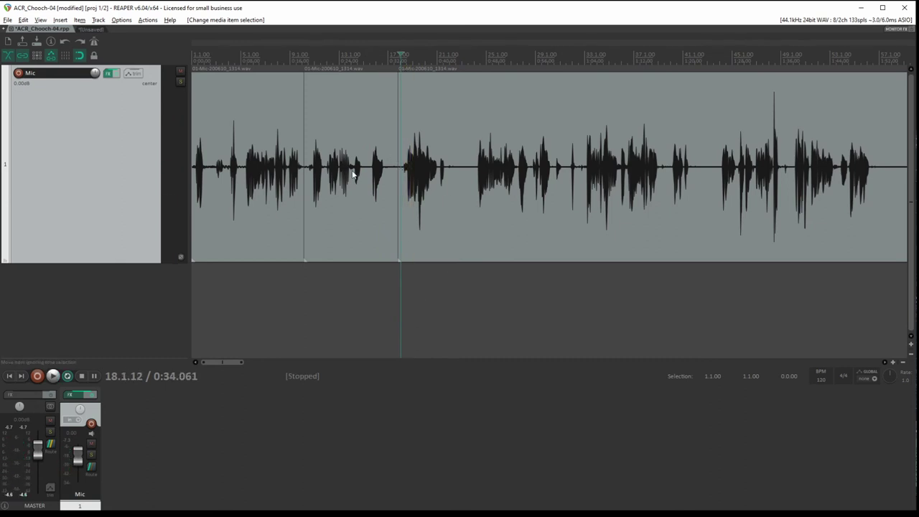
# Step: Audition the join, then re-trim both clips around the pause so they butt together
pyautogui.click(389, 288)
pyautogui.scroll(3, 483, 288)
pyautogui.scroll(2, 483, 288)
pyautogui.click(455, 300)
pyautogui.press('space')
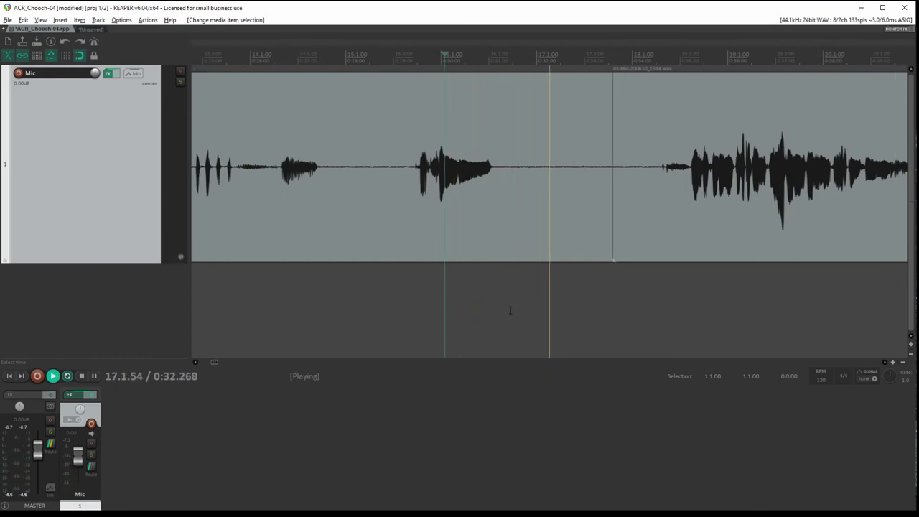
pyautogui.press('space')
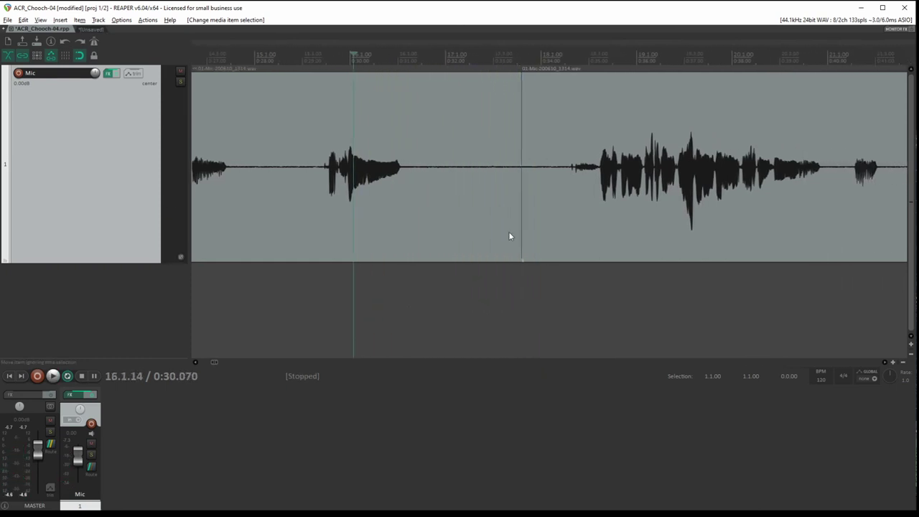
pyautogui.moveTo(517, 205); pyautogui.dragTo(410, 204)
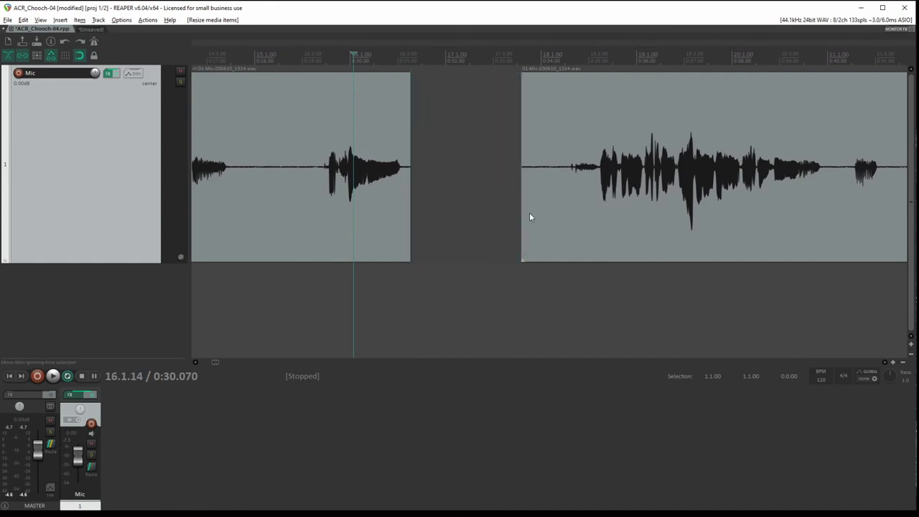
pyautogui.moveTo(524, 212)
pyautogui.mouseDown()
pyautogui.moveTo(596, 213)
pyautogui.moveTo(455, 213)
pyautogui.mouseUp()
pyautogui.click(341, 291)
pyautogui.press('space')
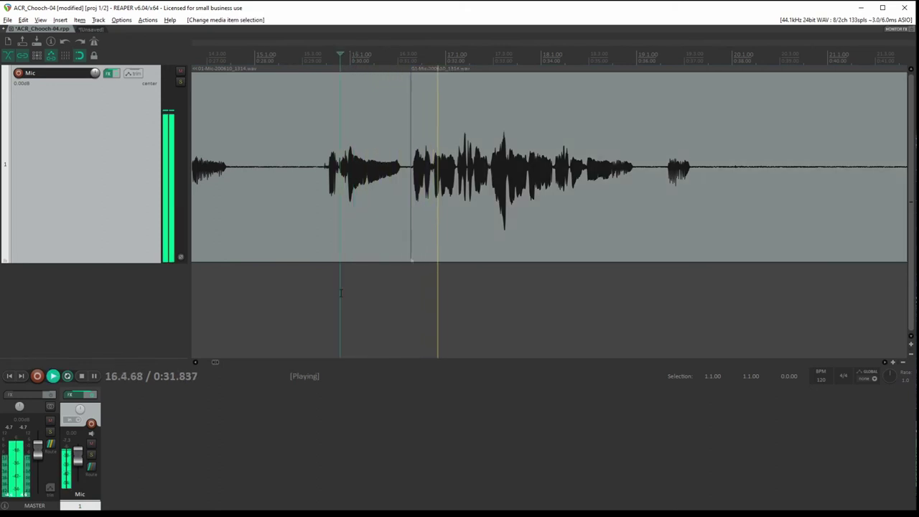
pyautogui.press('space')
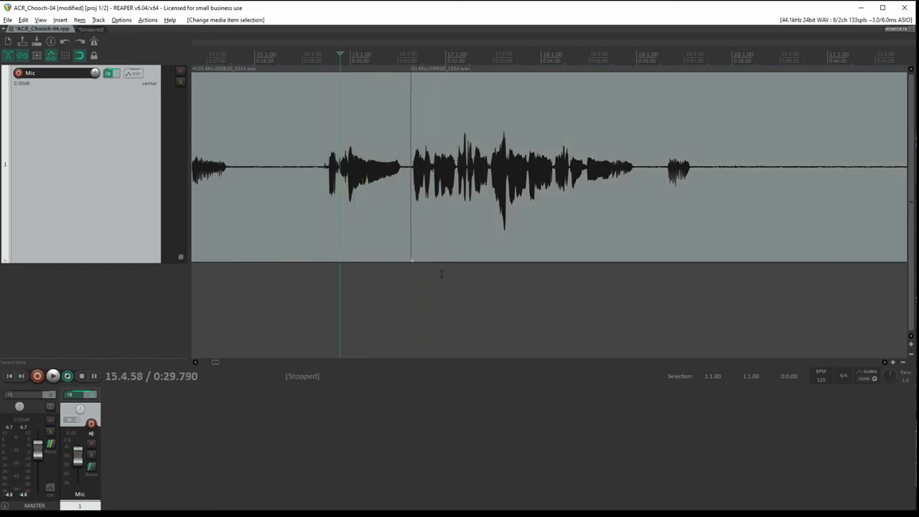
# Step: Adjust the zoom to view the joined clips and return to the project start
pyautogui.scroll(-5, 453, 279)
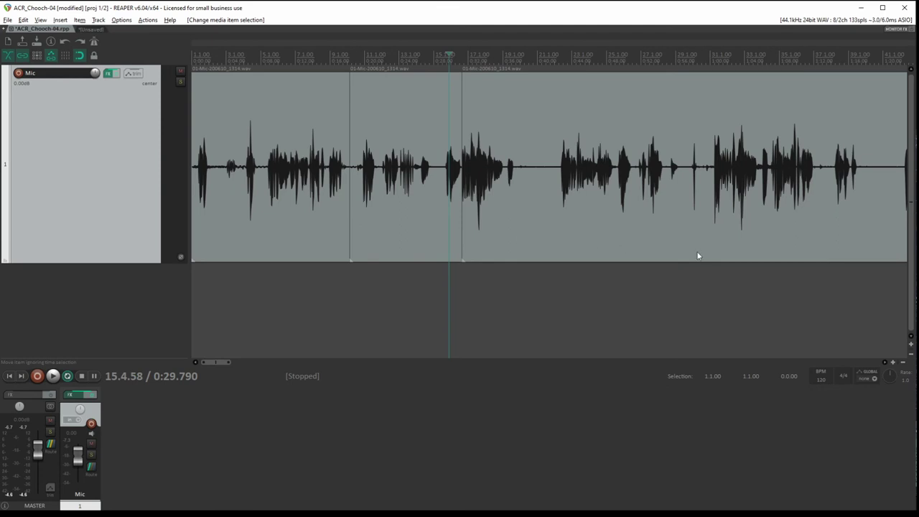
pyautogui.scroll(-3, 596, 238)
pyautogui.scroll(-3, 431, 219)
pyautogui.scroll(-3, 301, 215)
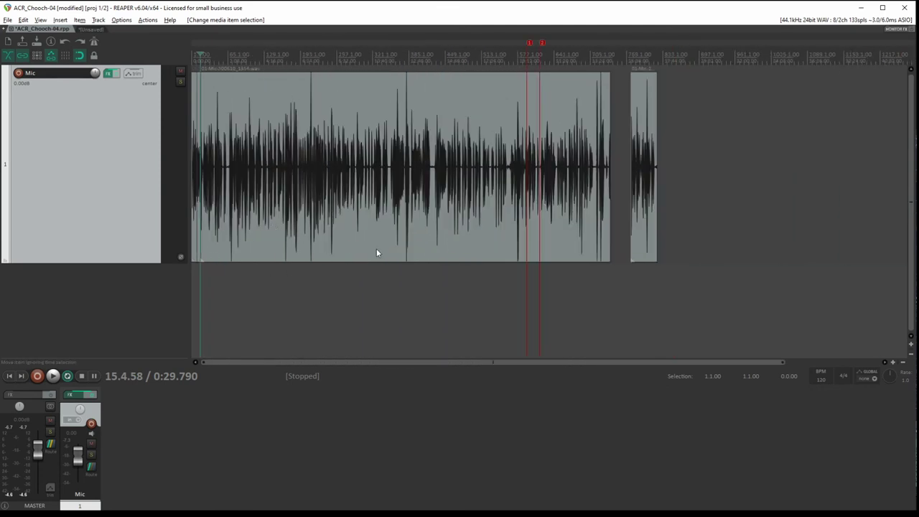
pyautogui.scroll(5, 359, 265)
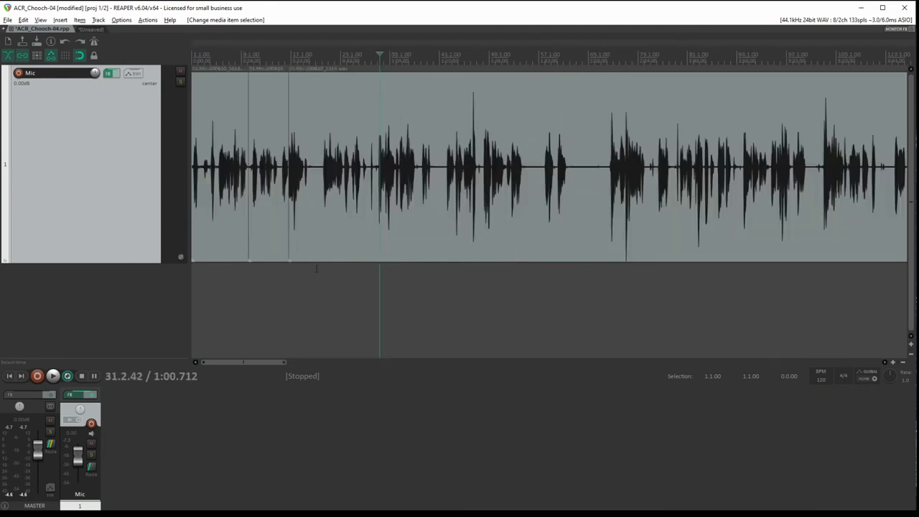
pyautogui.scroll(3, 353, 272)
pyautogui.press('Home')
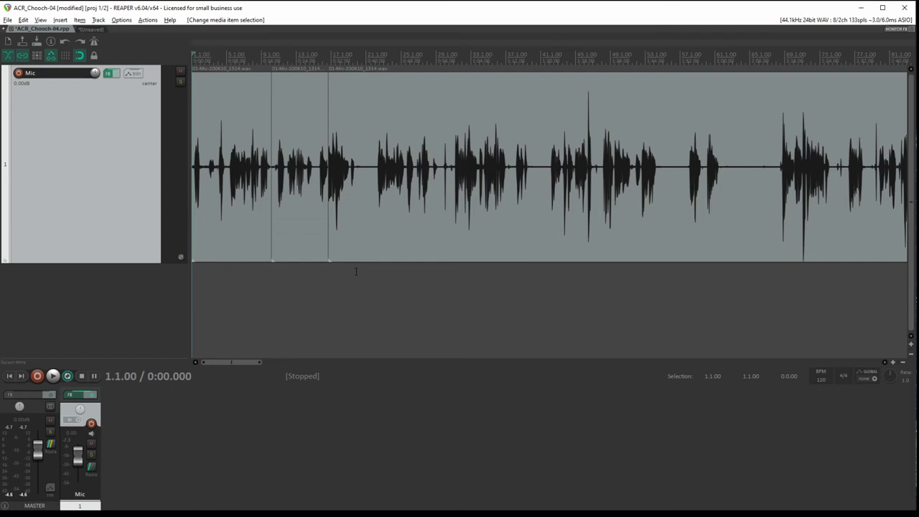
# Step: Reopen the Mic track's FX chain, add then remove ReaEQ, leaving only ReaFir
pyautogui.click(108, 73)
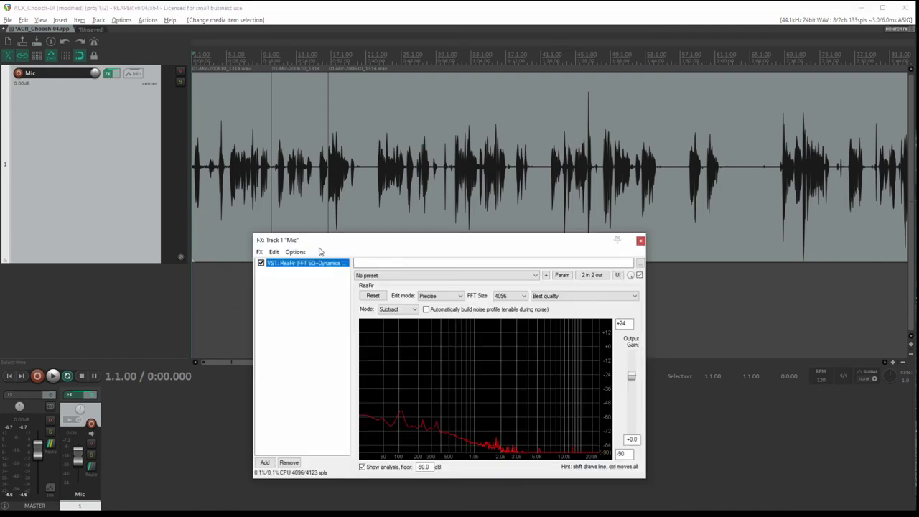
pyautogui.moveTo(320, 248); pyautogui.dragTo(283, 188)
pyautogui.click(228, 403)
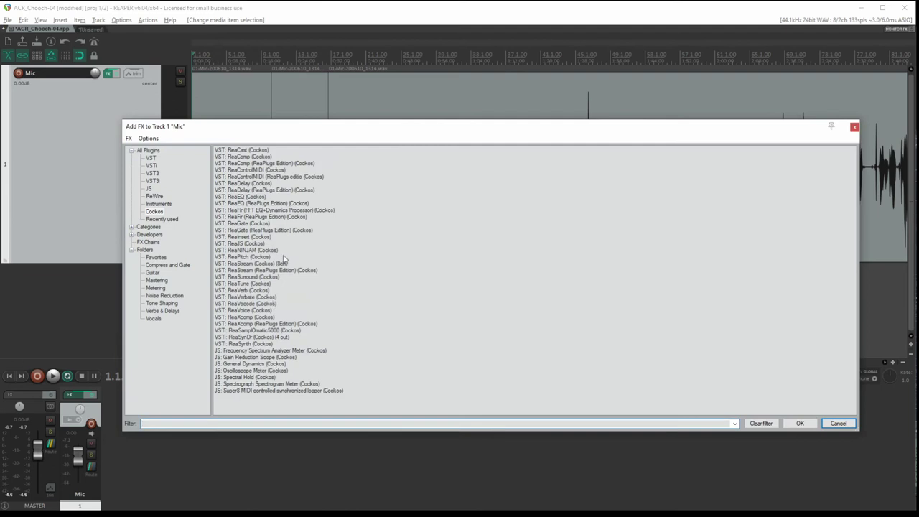
pyautogui.doubleClick(250, 197)
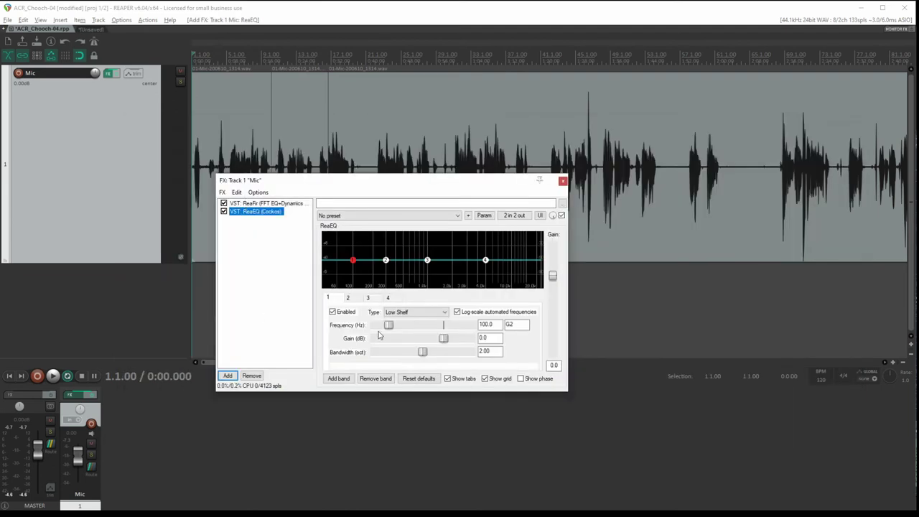
pyautogui.click(252, 375)
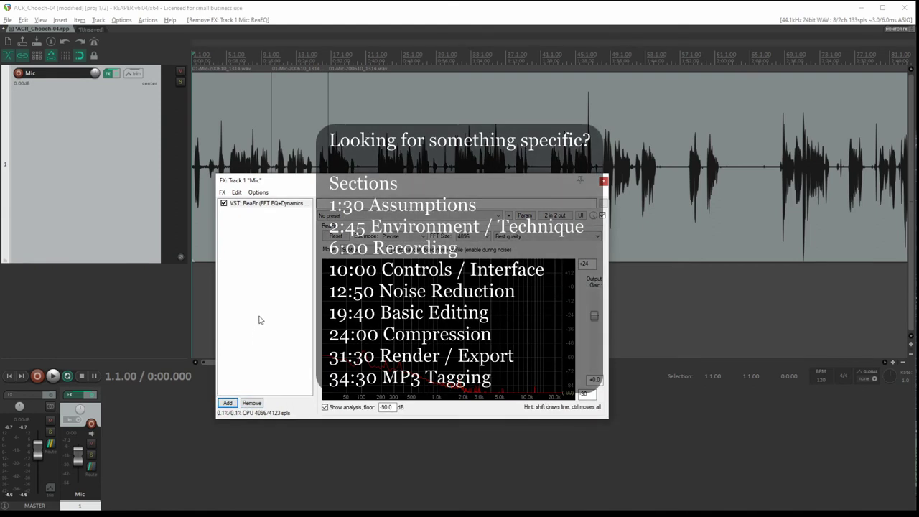
pyautogui.moveTo(273, 180); pyautogui.dragTo(261, 184)
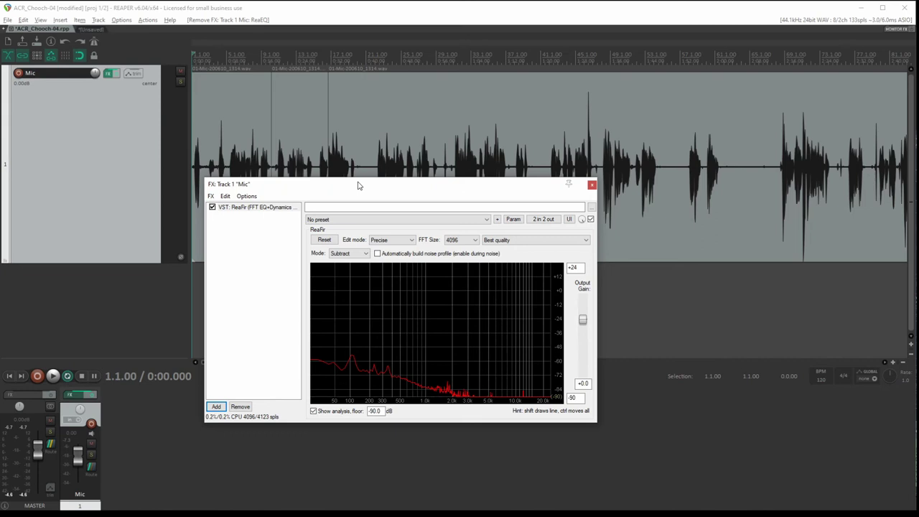
pyautogui.moveTo(359, 186); pyautogui.dragTo(379, 95)
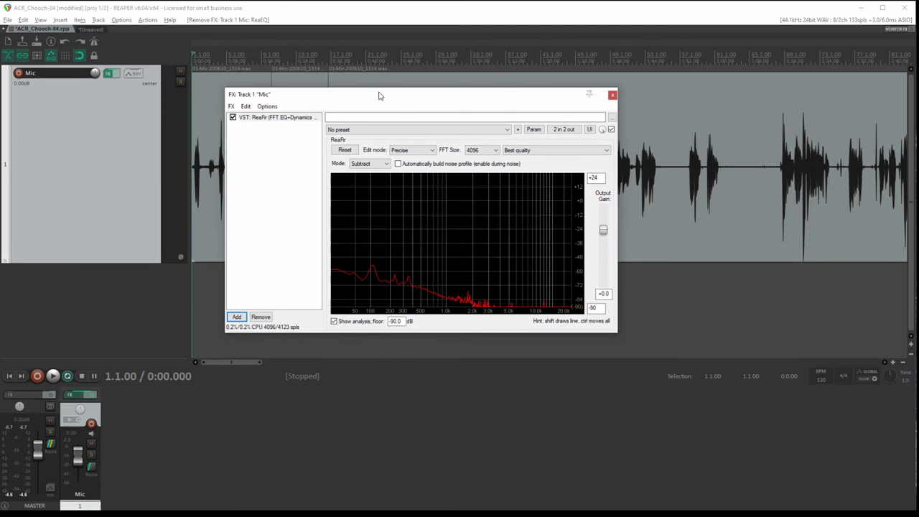
# Step: Add VST: ReaComp (Cockos) from the Cockos folder after ReaFir, and reposition the FX window
pyautogui.click(237, 317)
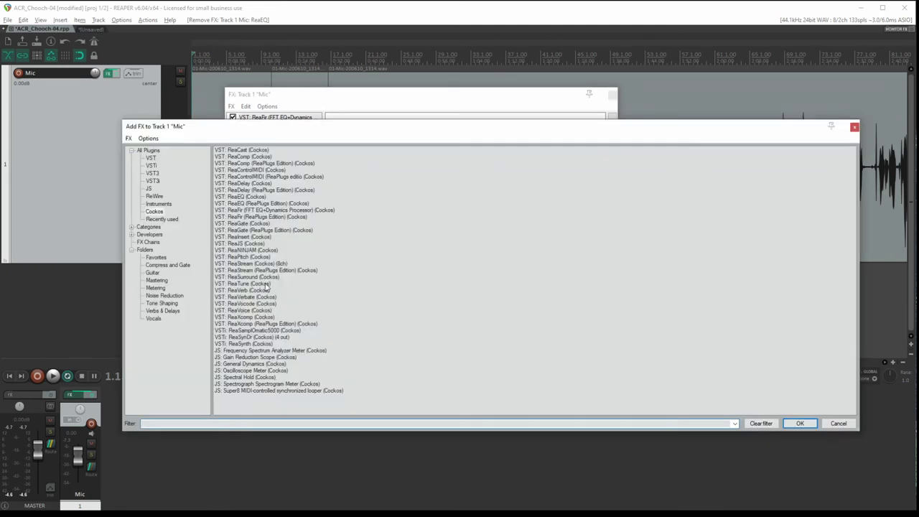
pyautogui.click(153, 213)
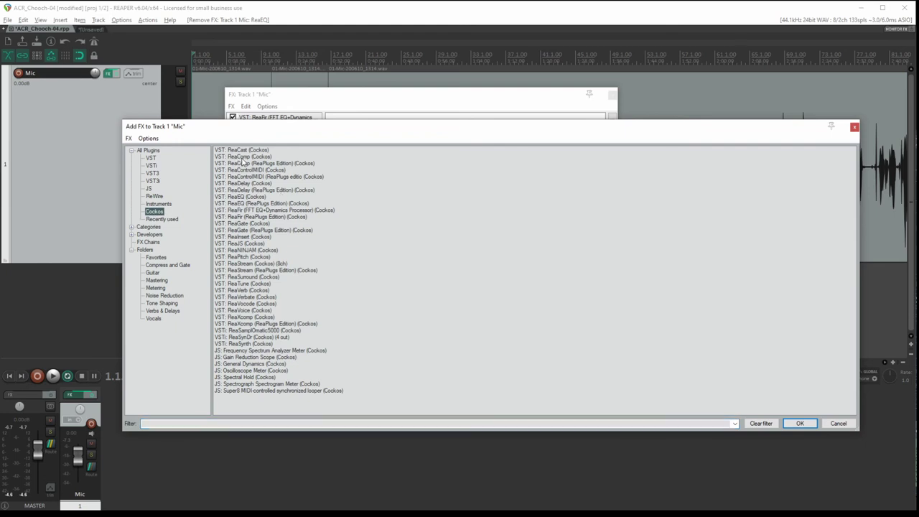
pyautogui.doubleClick(242, 157)
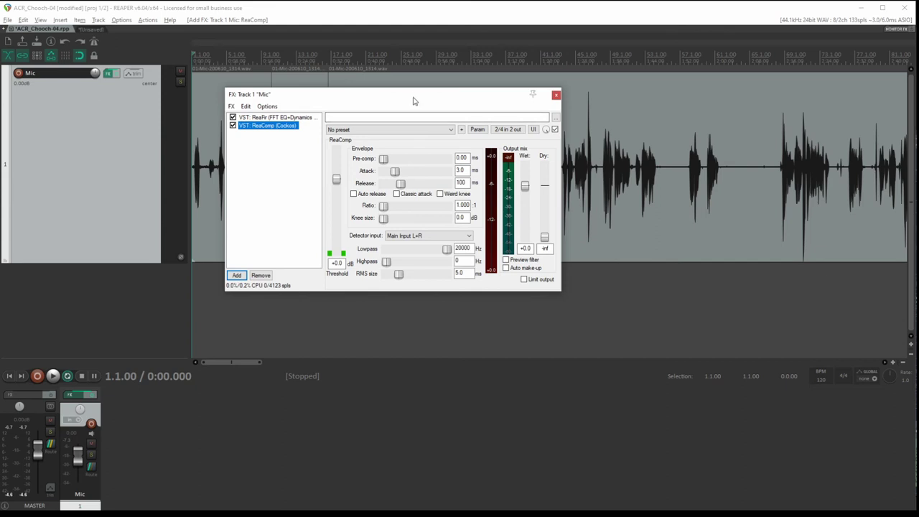
pyautogui.moveTo(412, 101); pyautogui.dragTo(413, 105)
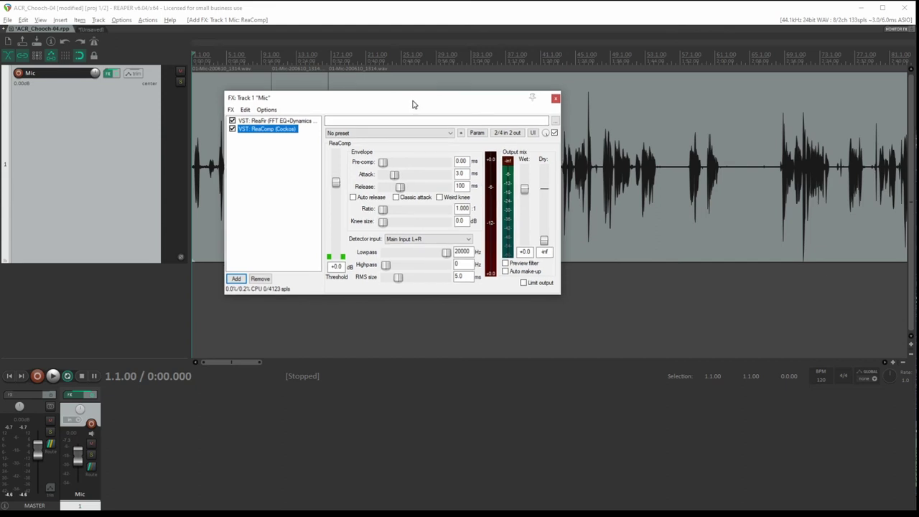
pyautogui.moveTo(412, 105)
pyautogui.mouseDown()
pyautogui.moveTo(443, 171)
pyautogui.moveTo(420, 63)
pyautogui.mouseUp()
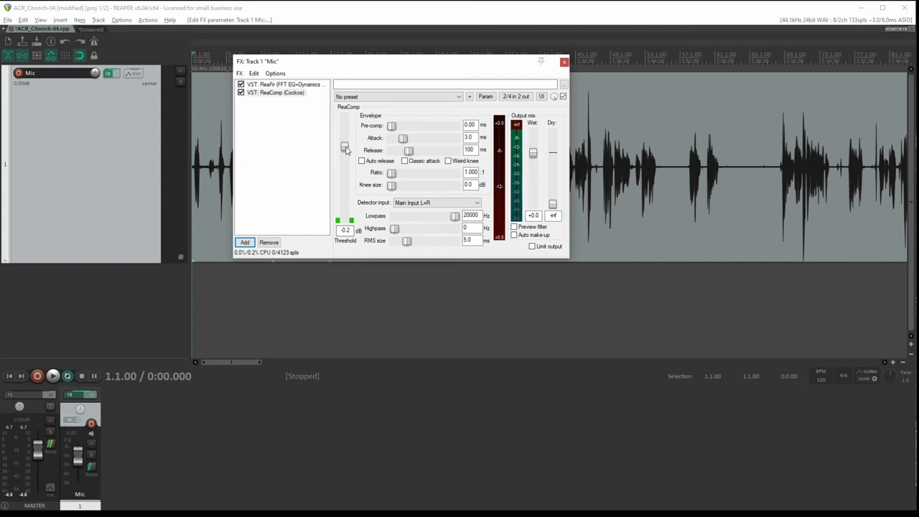
# Step: Lower ReaComp's threshold, mute the master, and loop a short selected speech passage
pyautogui.moveTo(346, 149); pyautogui.dragTo(345, 186)
pyautogui.moveTo(380, 64); pyautogui.dragTo(402, 304)
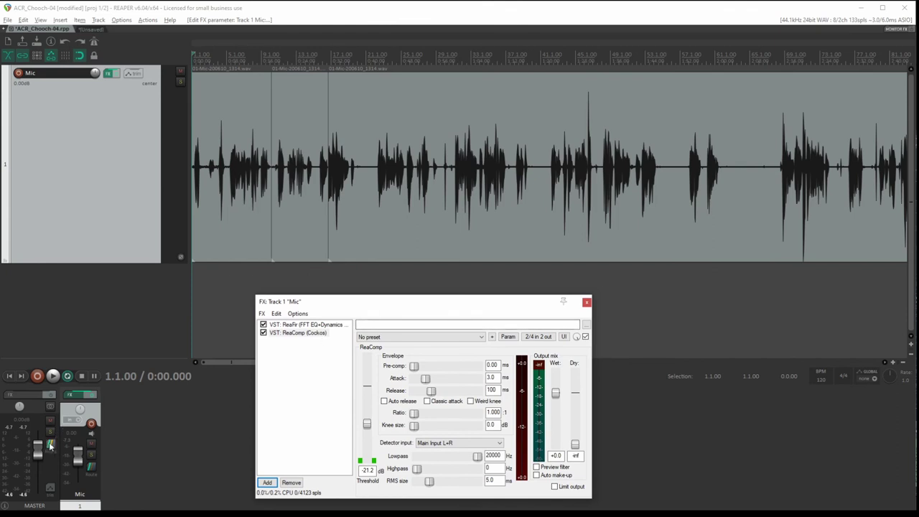
pyautogui.click(50, 420)
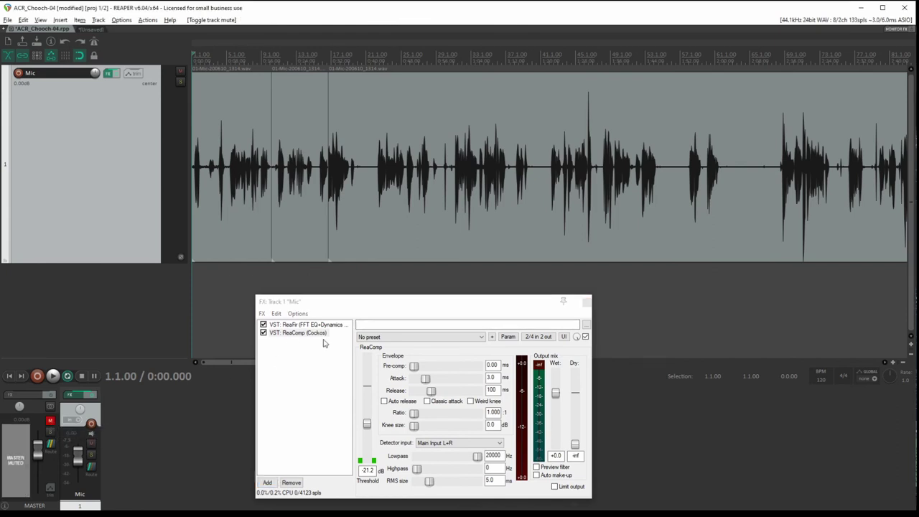
pyautogui.moveTo(587, 63); pyautogui.dragTo(611, 64)
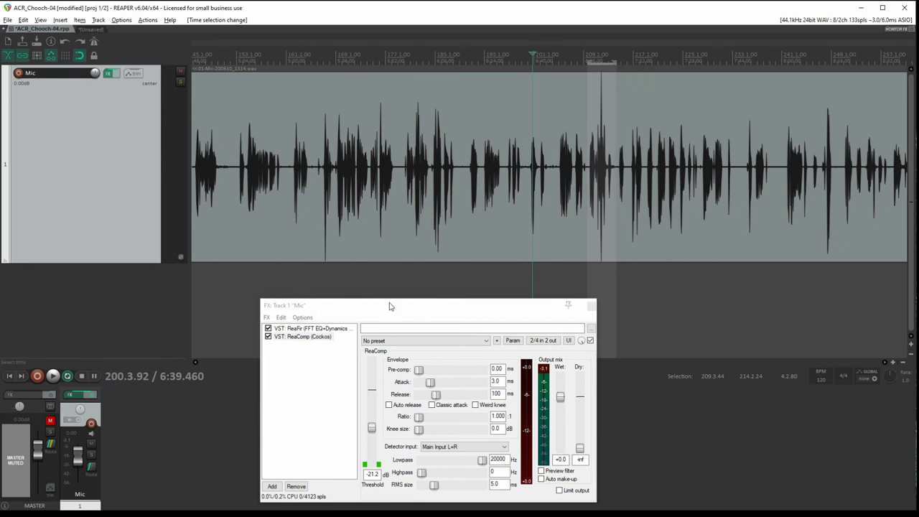
pyautogui.moveTo(391, 306); pyautogui.dragTo(413, 261)
pyautogui.click(586, 46)
pyautogui.press('space')
# Step: Set ReaComp's threshold to -22.0 dB and shorten its attack time while listening
pyautogui.moveTo(430, 265)
pyautogui.mouseDown()
pyautogui.moveTo(463, 170)
pyautogui.moveTo(319, 69)
pyautogui.mouseUp()
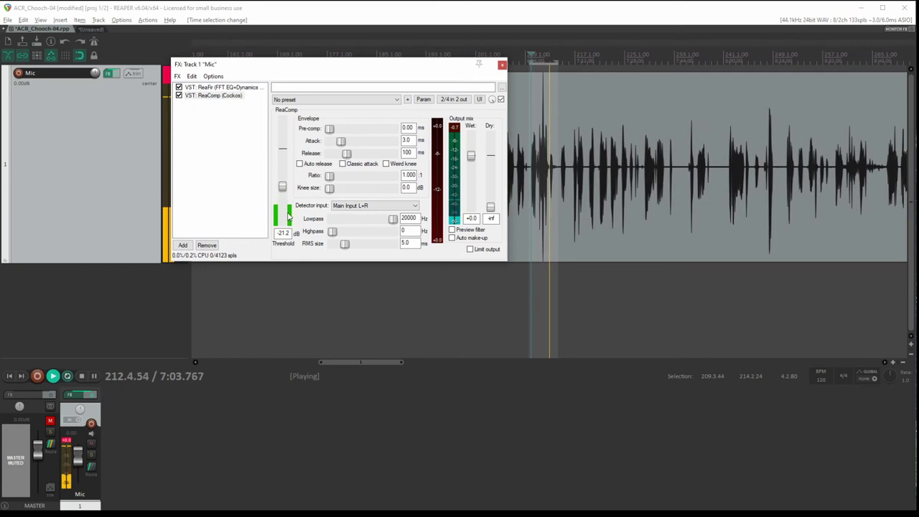
pyautogui.moveTo(283, 188)
pyautogui.mouseDown()
pyautogui.moveTo(285, 201)
pyautogui.moveTo(285, 188)
pyautogui.mouseUp()
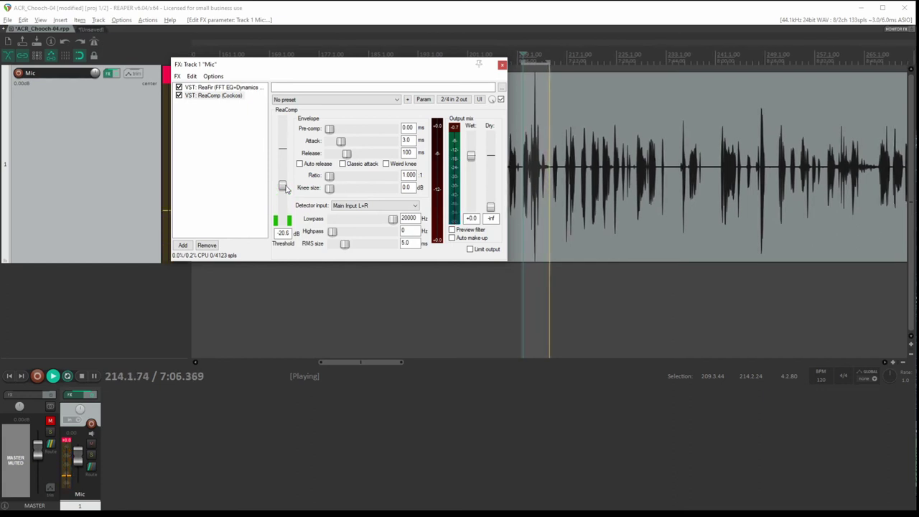
pyautogui.moveTo(285, 187); pyautogui.dragTo(285, 189)
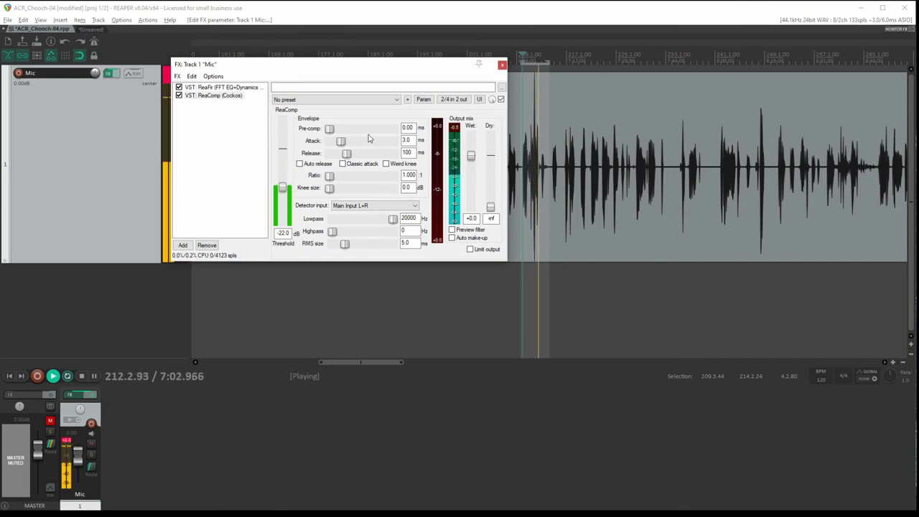
pyautogui.moveTo(336, 142)
pyautogui.mouseDown()
pyautogui.moveTo(322, 144)
pyautogui.moveTo(345, 145)
pyautogui.moveTo(338, 142)
pyautogui.mouseUp()
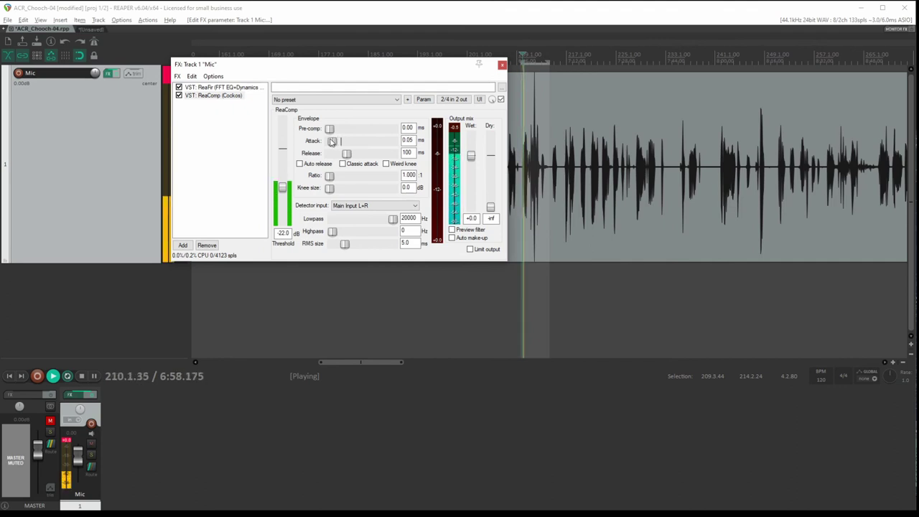
# Step: Set ReaComp's attack to 3.0 ms and reset its release to 100 ms
pyautogui.moveTo(338, 141)
pyautogui.mouseDown()
pyautogui.moveTo(330, 142)
pyautogui.moveTo(349, 153)
pyautogui.moveTo(345, 144)
pyautogui.mouseUp()
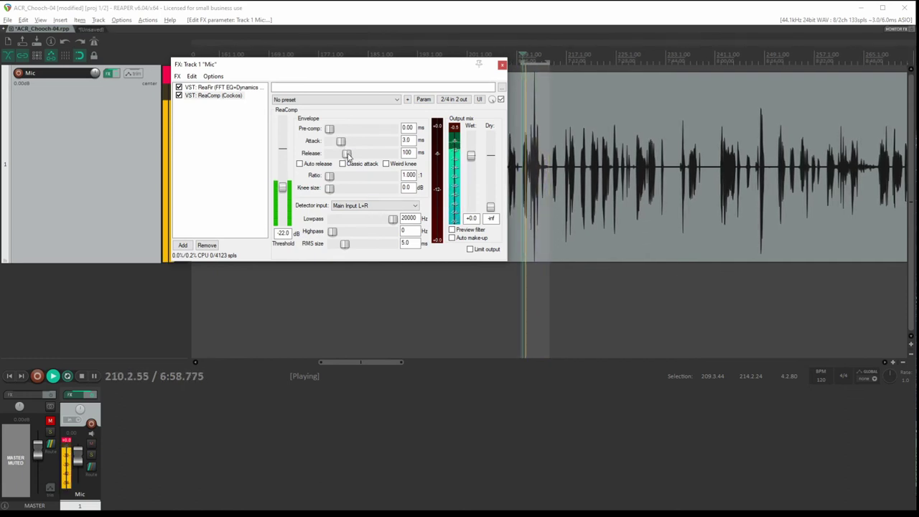
pyautogui.moveTo(347, 155); pyautogui.dragTo(367, 157)
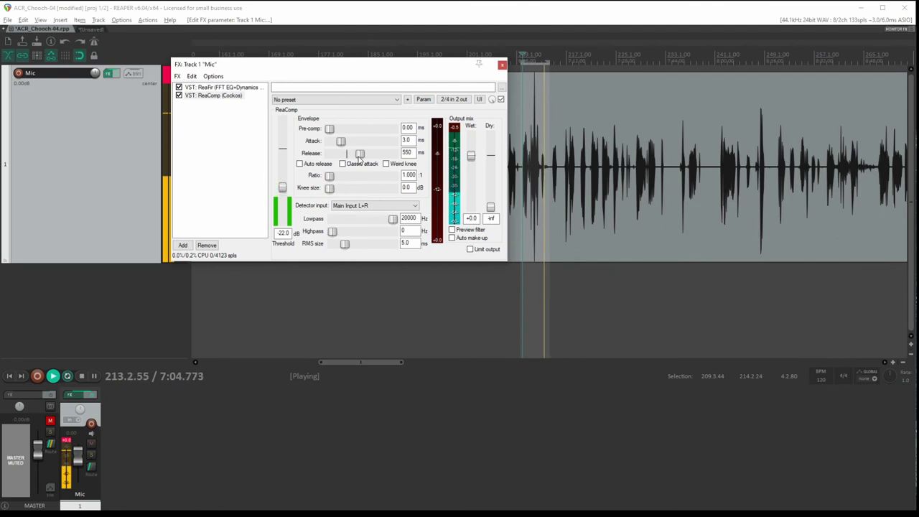
pyautogui.doubleClick(365, 155)
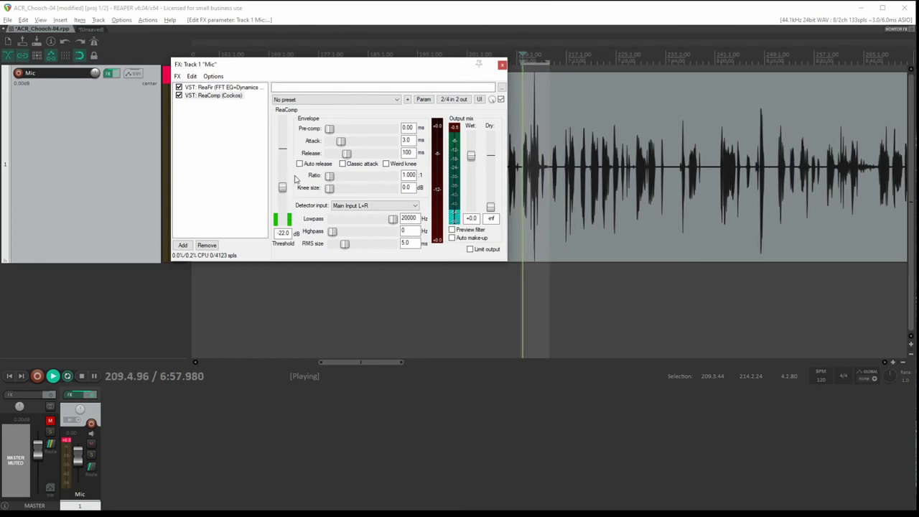
# Step: Push ReaComp's ratio up to 30:1 during playback, leaving auto make-up gain off
pyautogui.moveTo(329, 176)
pyautogui.mouseDown()
pyautogui.moveTo(381, 184)
pyautogui.moveTo(361, 182)
pyautogui.mouseUp()
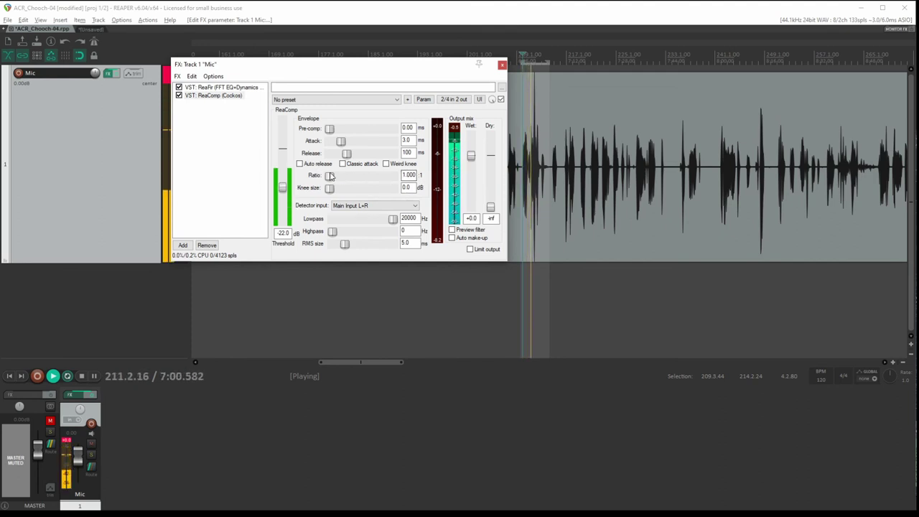
pyautogui.moveTo(329, 176); pyautogui.dragTo(379, 181)
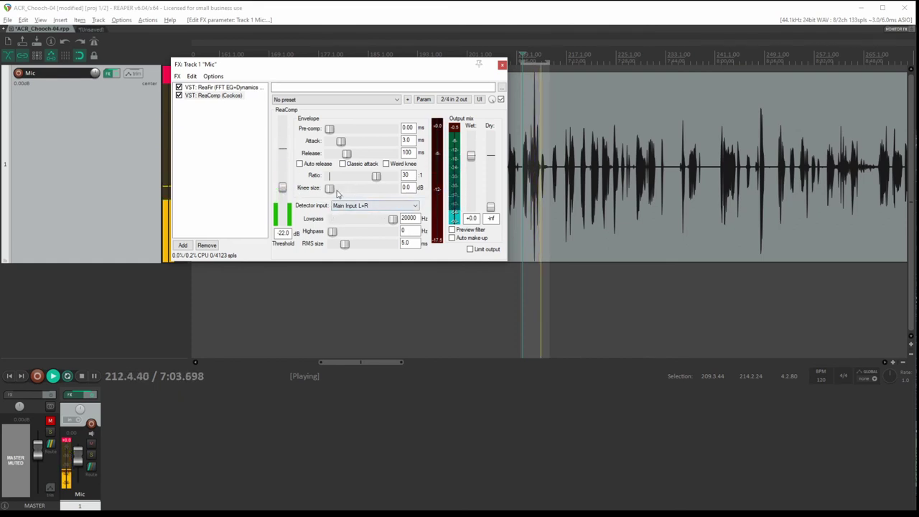
pyautogui.click(451, 238)
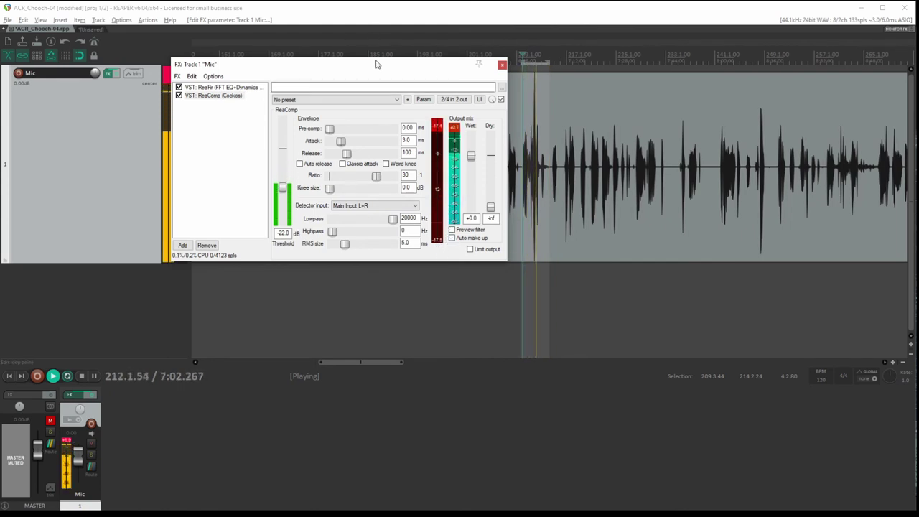
# Step: Stop playback, move the compressor window aside, and zoom out the timeline
pyautogui.moveTo(377, 64)
pyautogui.mouseDown()
pyautogui.moveTo(382, 96)
pyautogui.moveTo(491, 242)
pyautogui.mouseUp()
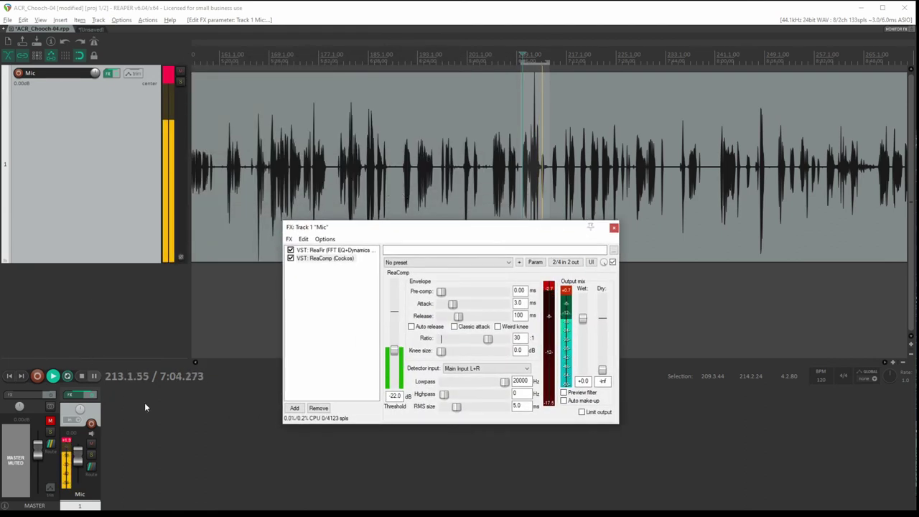
pyautogui.press('space')
pyautogui.click(491, 177)
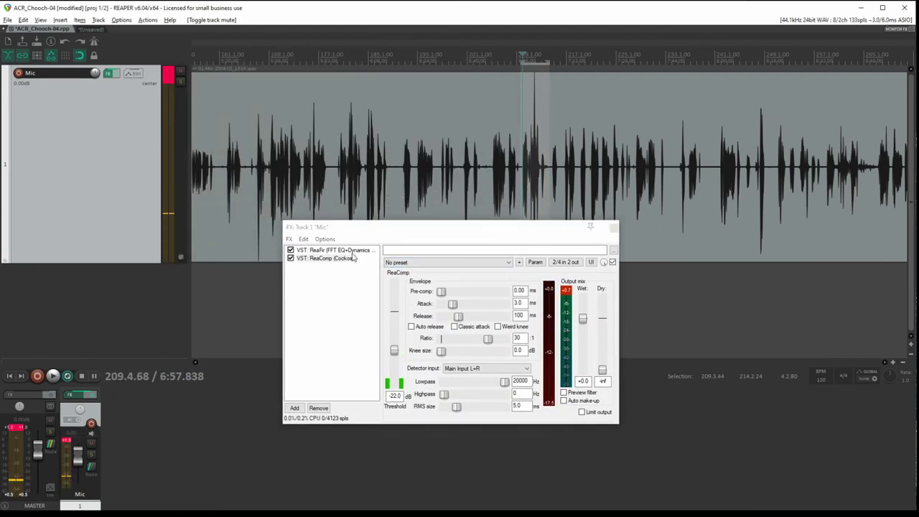
pyautogui.moveTo(509, 223)
pyautogui.mouseDown()
pyautogui.moveTo(476, 263)
pyautogui.moveTo(478, 291)
pyautogui.mouseUp()
pyautogui.scroll(-3, 569, 196)
pyautogui.scroll(-3, 512, 184)
pyautogui.scroll(2, 513, 184)
pyautogui.scroll(-3, 512, 183)
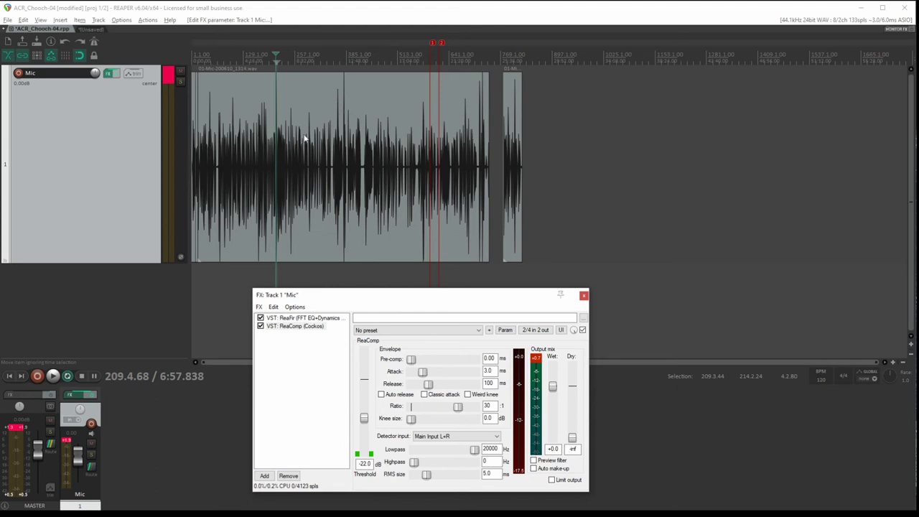
# Step: Select a brief speech phrase starting near 166 and audition it
pyautogui.moveTo(255, 72); pyautogui.dragTo(270, 65)
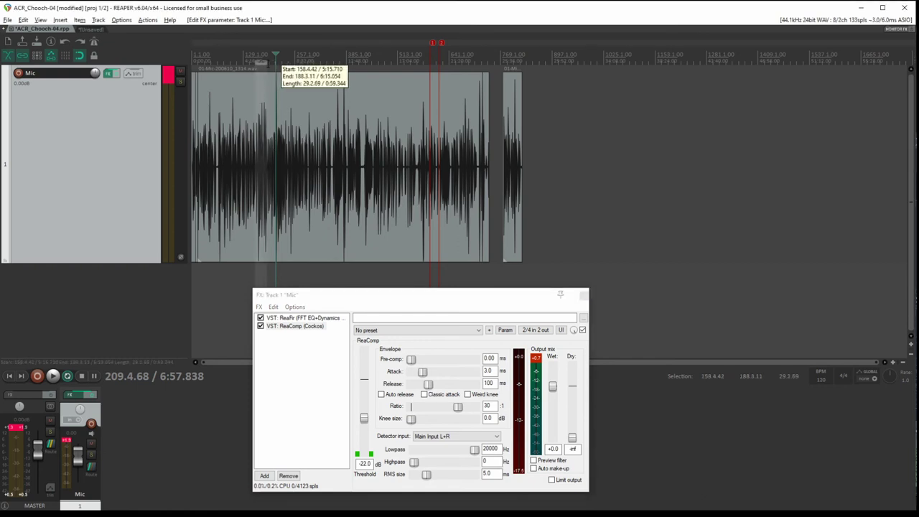
pyautogui.scroll(3, 338, 95)
pyautogui.scroll(3, 465, 123)
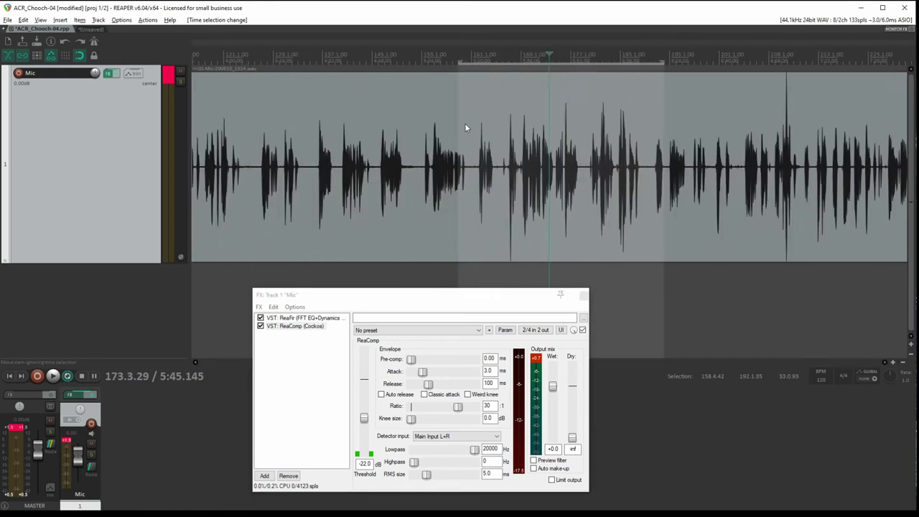
pyautogui.scroll(2, 501, 130)
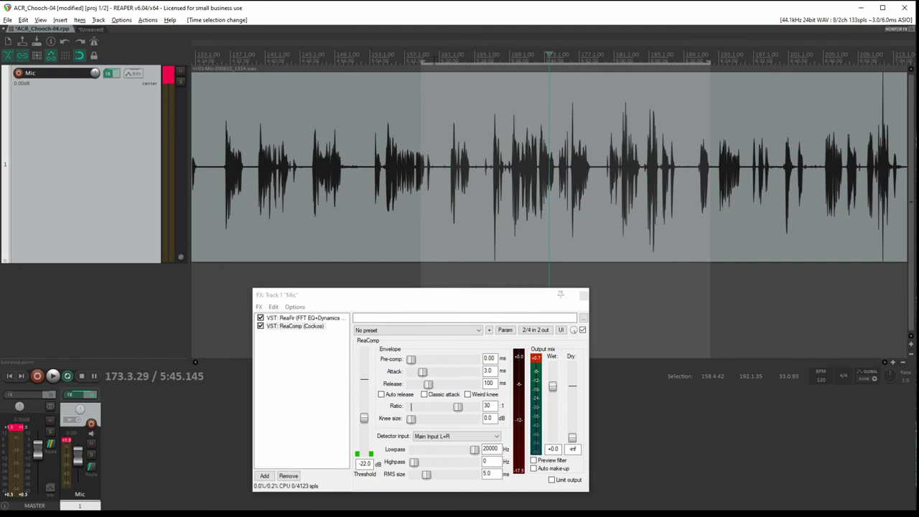
pyautogui.moveTo(422, 63); pyautogui.dragTo(490, 63)
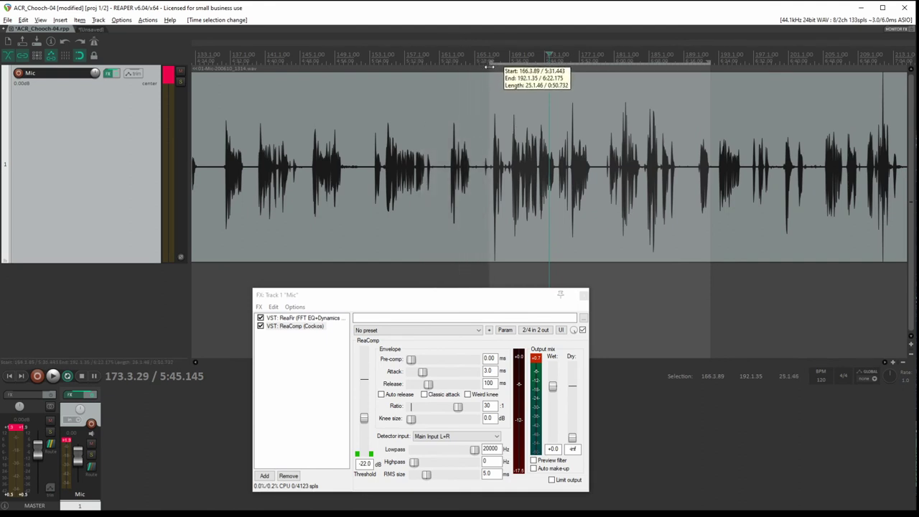
pyautogui.moveTo(710, 63); pyautogui.dragTo(592, 63)
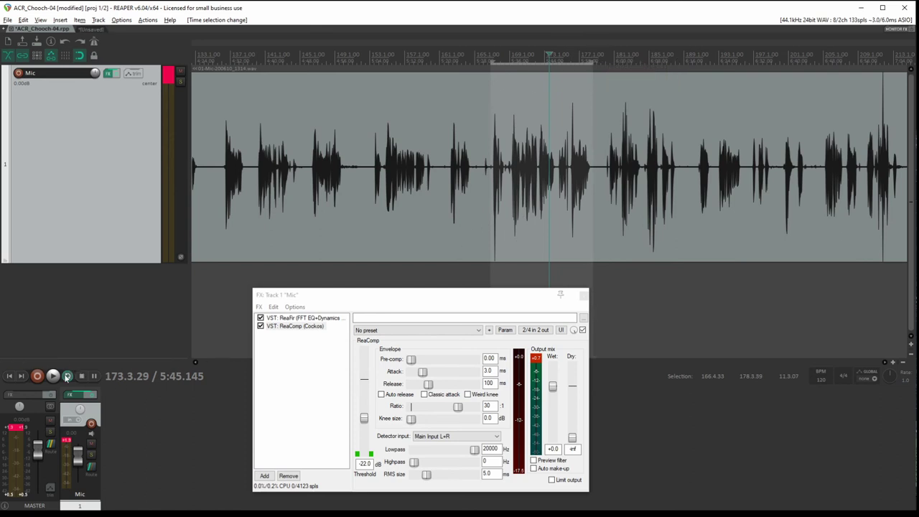
pyautogui.press('space')
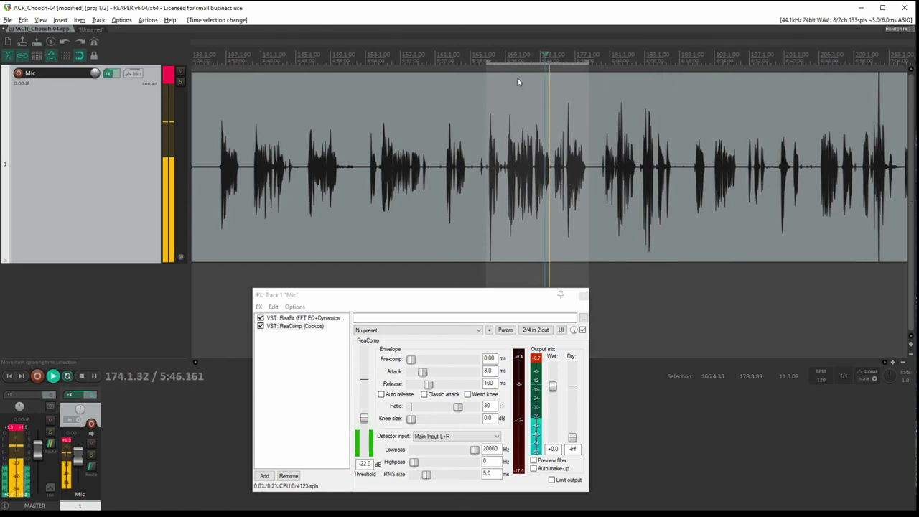
pyautogui.click(486, 56)
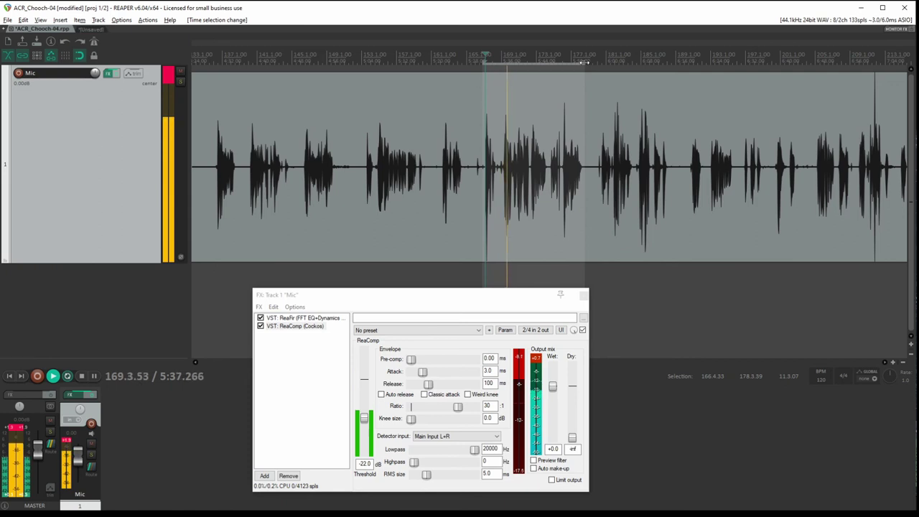
pyautogui.press('space')
pyautogui.moveTo(584, 62); pyautogui.dragTo(513, 66)
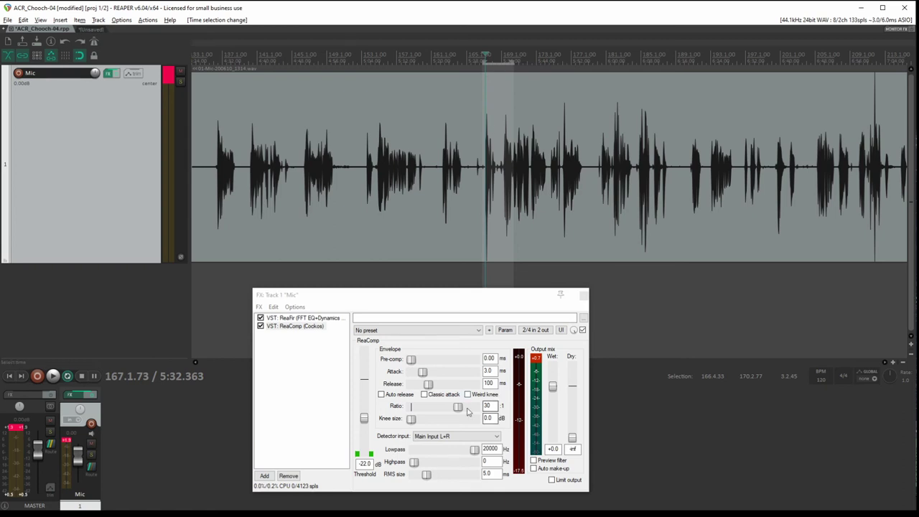
# Step: Reset ReaComp's threshold to 0 dB and its ratio to 1:1
pyautogui.doubleClick(364, 418)
pyautogui.moveTo(436, 298)
pyautogui.mouseDown()
pyautogui.moveTo(367, 246)
pyautogui.moveTo(309, 124)
pyautogui.mouseUp()
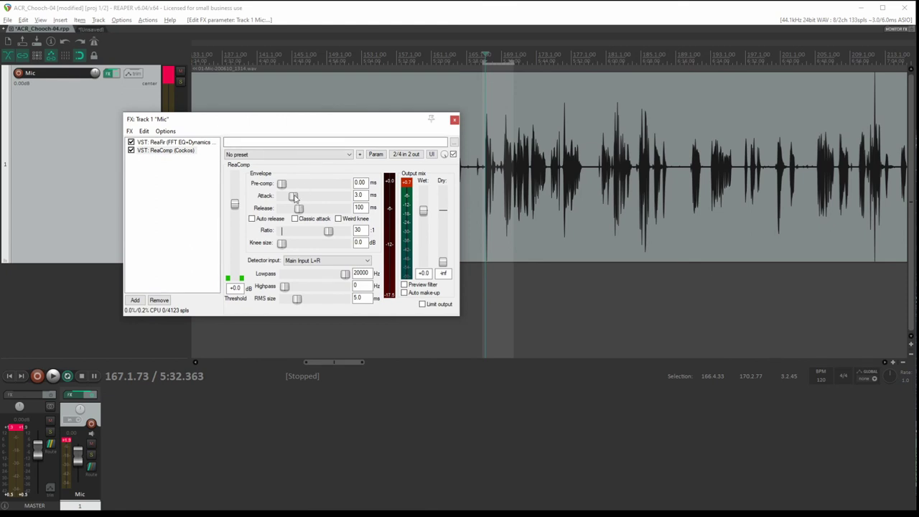
pyautogui.moveTo(328, 230); pyautogui.dragTo(214, 227)
# Step: Play the loop and bring ReaComp's threshold to -37.2 dB
pyautogui.press('space')
pyautogui.press('space')
pyautogui.click(52, 379)
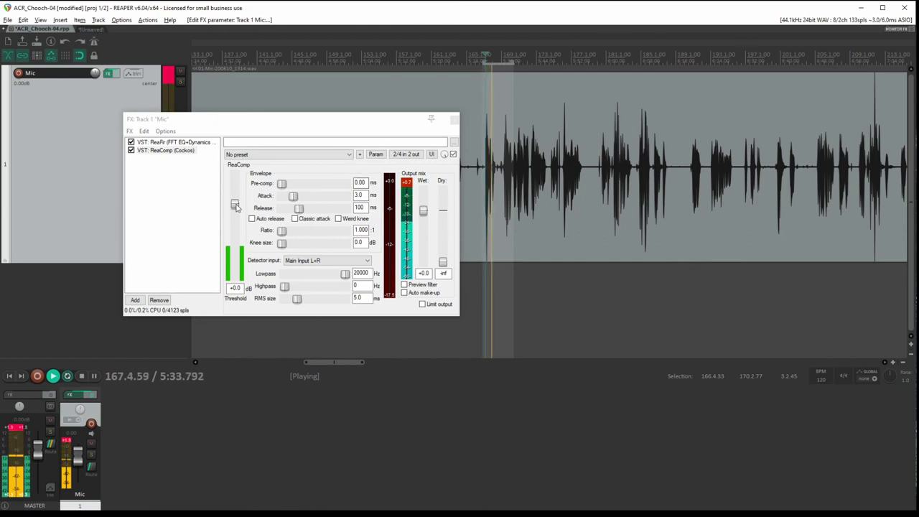
pyautogui.moveTo(234, 204)
pyautogui.mouseDown()
pyautogui.moveTo(234, 268)
pyautogui.moveTo(242, 246)
pyautogui.moveTo(240, 260)
pyautogui.mouseUp()
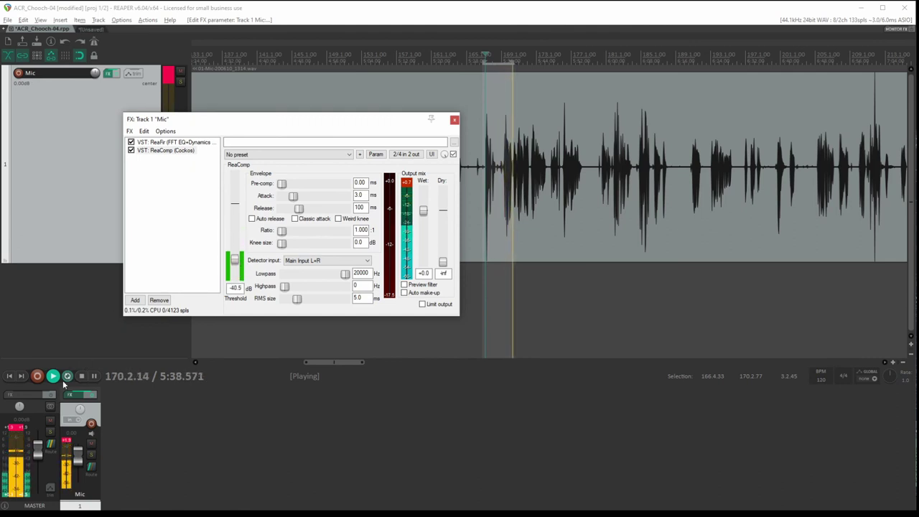
pyautogui.press('space')
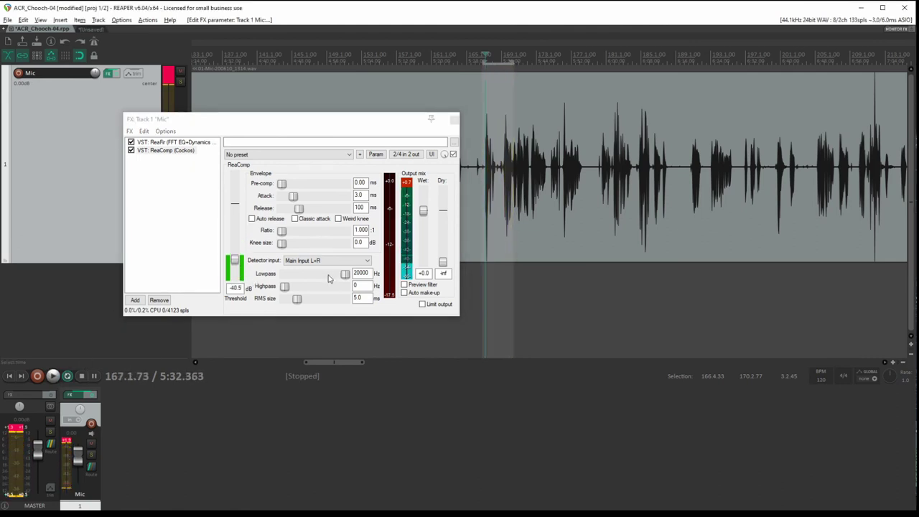
pyautogui.moveTo(235, 260); pyautogui.dragTo(235, 268)
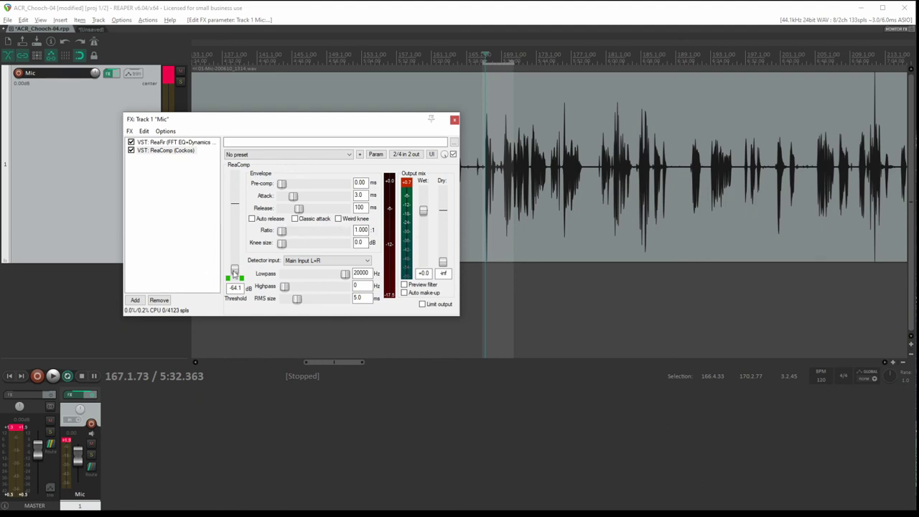
pyautogui.press('space')
pyautogui.moveTo(234, 273); pyautogui.dragTo(235, 257)
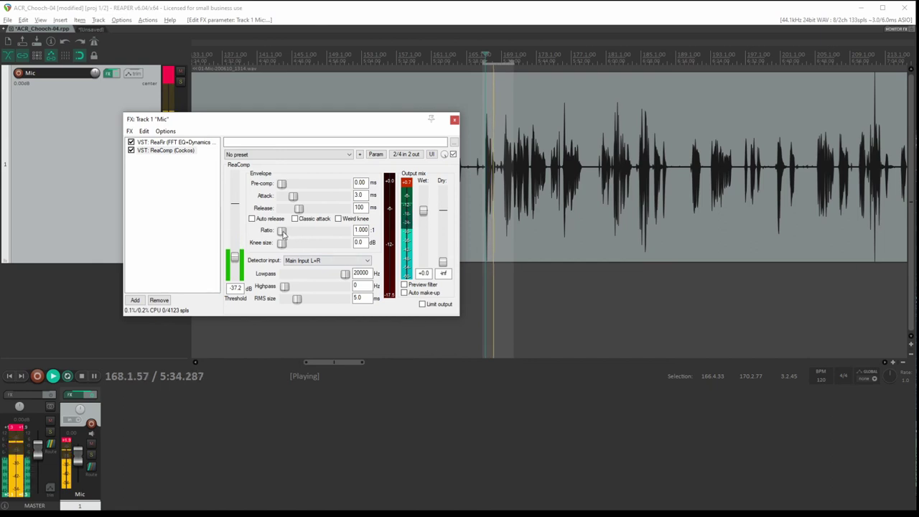
# Step: Settle ReaComp's ratio at about 1.5:1, then stop playback
pyautogui.moveTo(282, 231)
pyautogui.mouseDown()
pyautogui.moveTo(321, 240)
pyautogui.moveTo(312, 237)
pyautogui.mouseUp()
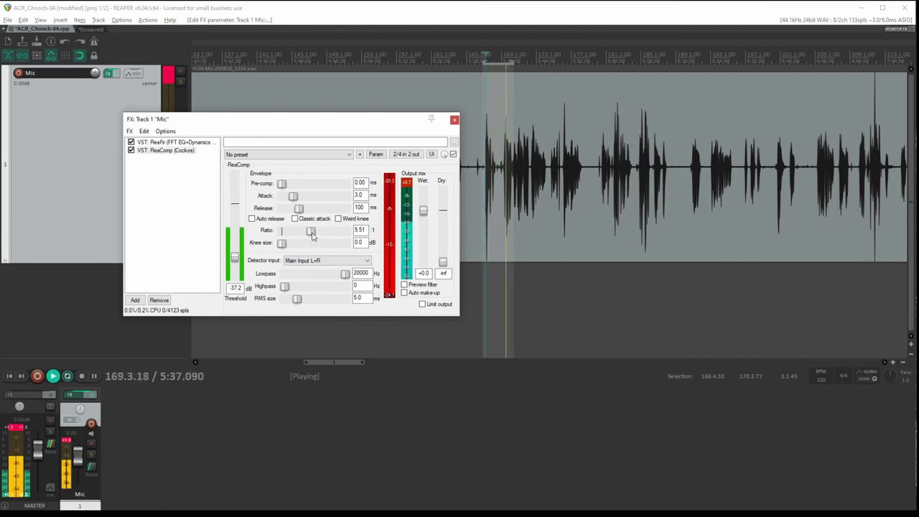
pyautogui.moveTo(313, 237)
pyautogui.mouseDown()
pyautogui.moveTo(281, 236)
pyautogui.moveTo(301, 235)
pyautogui.mouseUp()
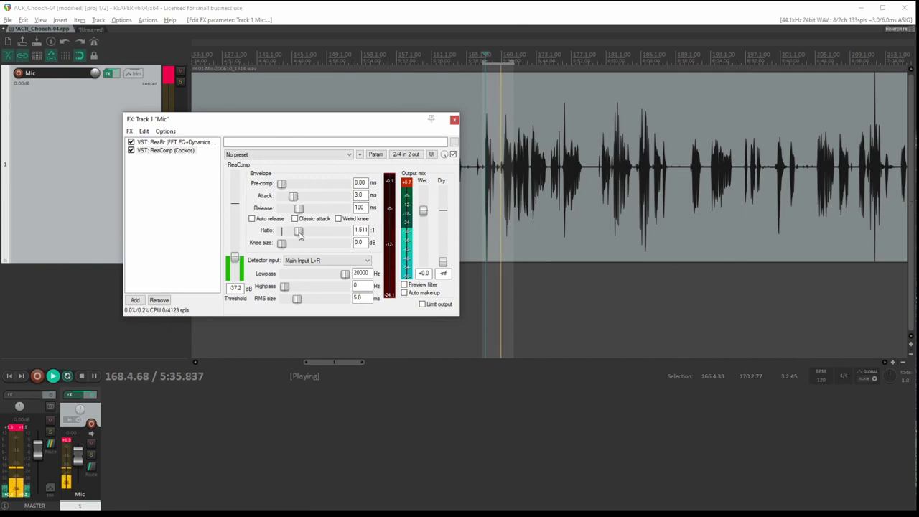
pyautogui.press('space')
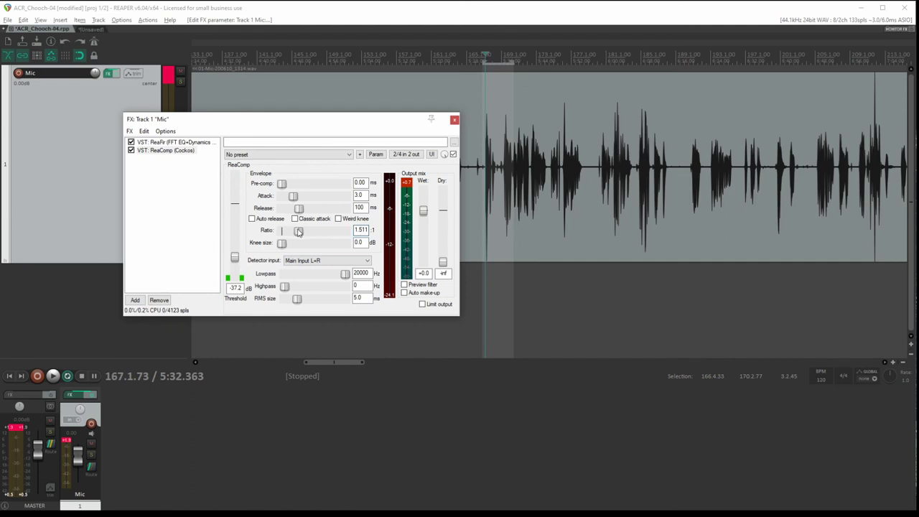
# Step: Set ReaComp to a 4:1 ratio and -21.4 dB threshold, then clear the time selection near bar 165
pyautogui.moveTo(299, 231); pyautogui.dragTo(263, 236)
pyautogui.write('4')
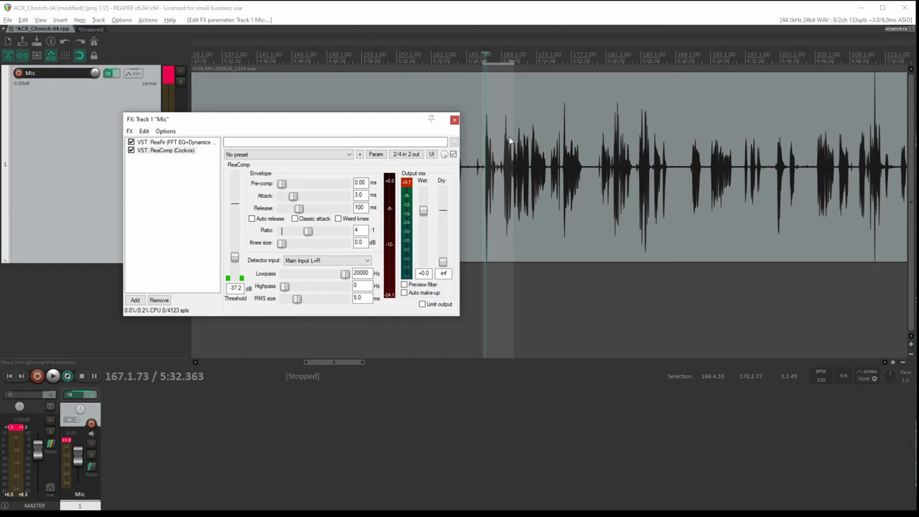
pyautogui.click(482, 57)
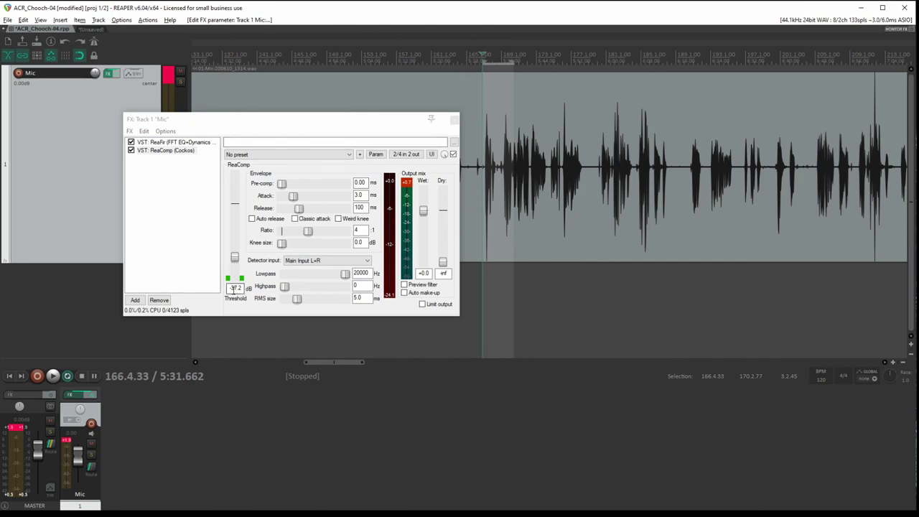
pyautogui.click(236, 259)
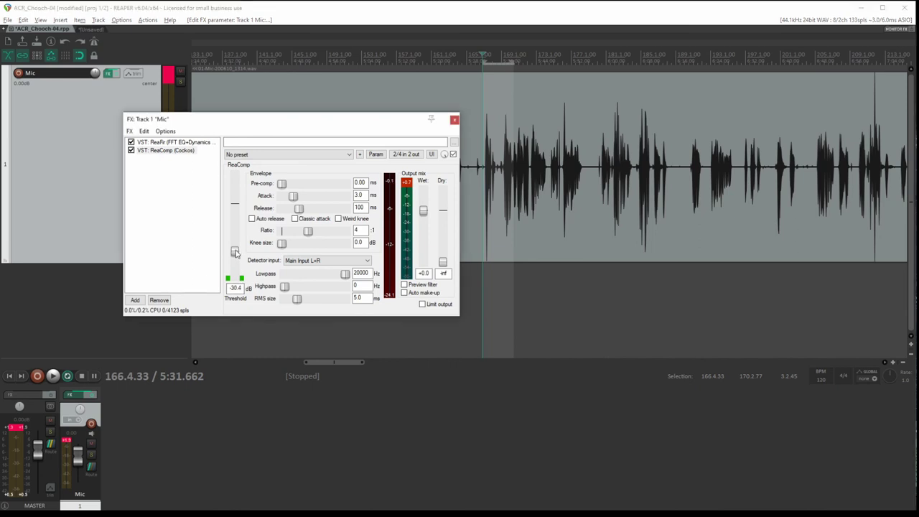
pyautogui.press('space')
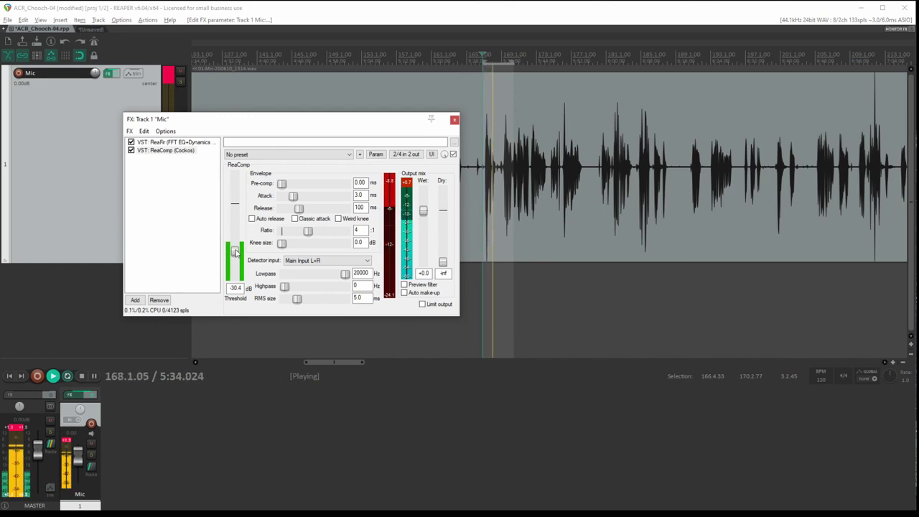
pyautogui.press('space')
pyautogui.moveTo(236, 253); pyautogui.dragTo(239, 245)
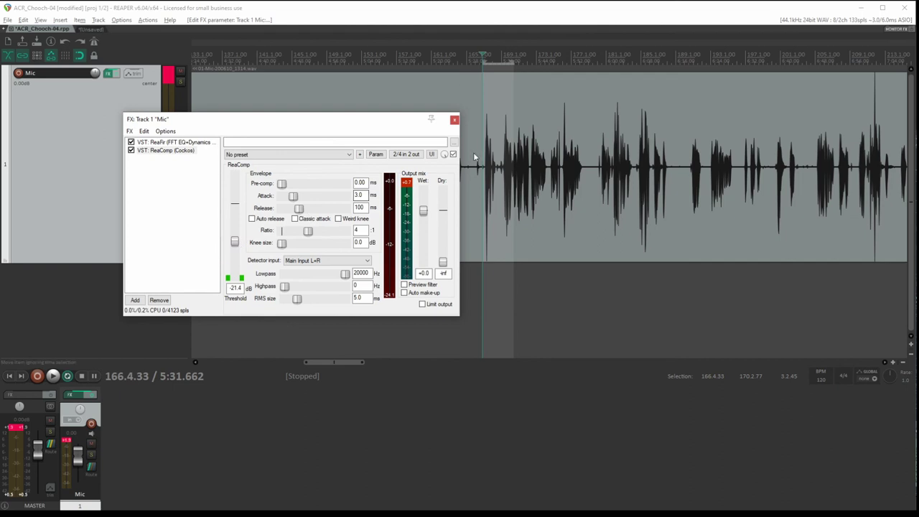
pyautogui.click(474, 55)
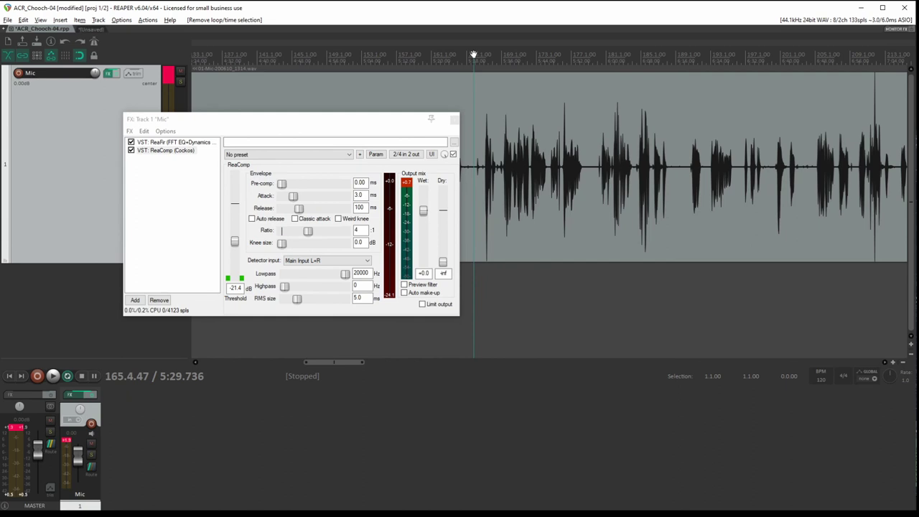
# Step: Play and stop a short stretch of the processed voice
pyautogui.press('space')
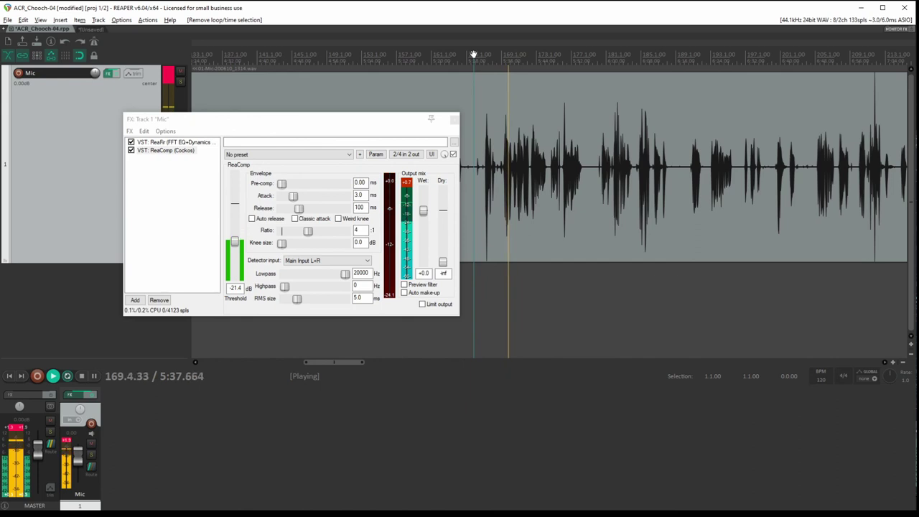
pyautogui.press('space')
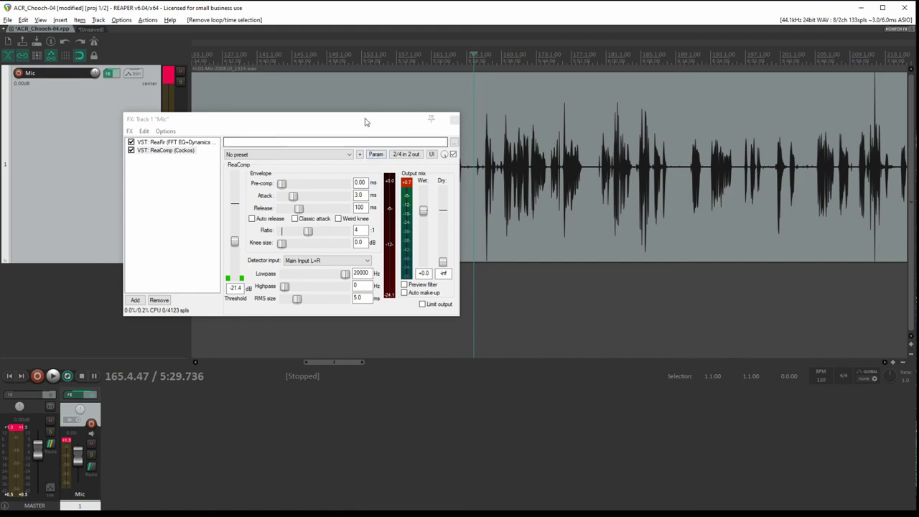
pyautogui.moveTo(366, 119)
pyautogui.mouseDown()
pyautogui.moveTo(364, 137)
pyautogui.moveTo(366, 127)
pyautogui.mouseUp()
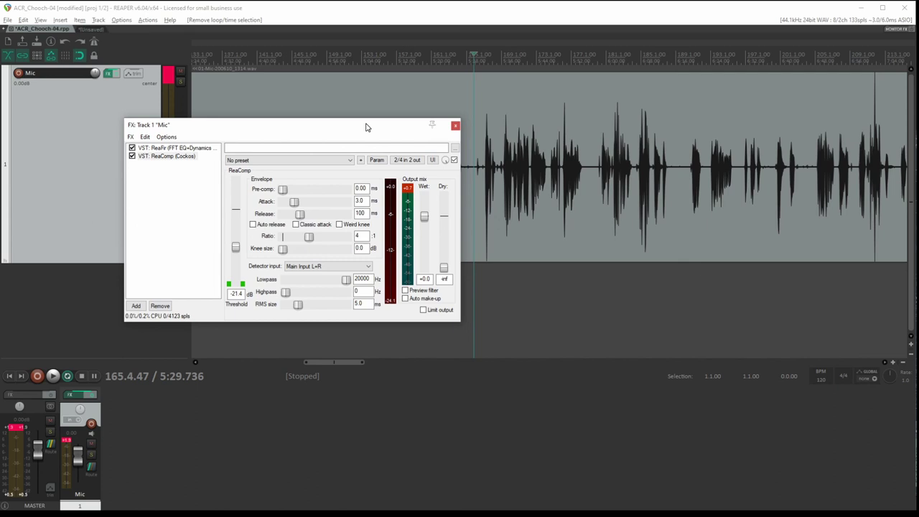
pyautogui.moveTo(365, 128); pyautogui.dragTo(484, 284)
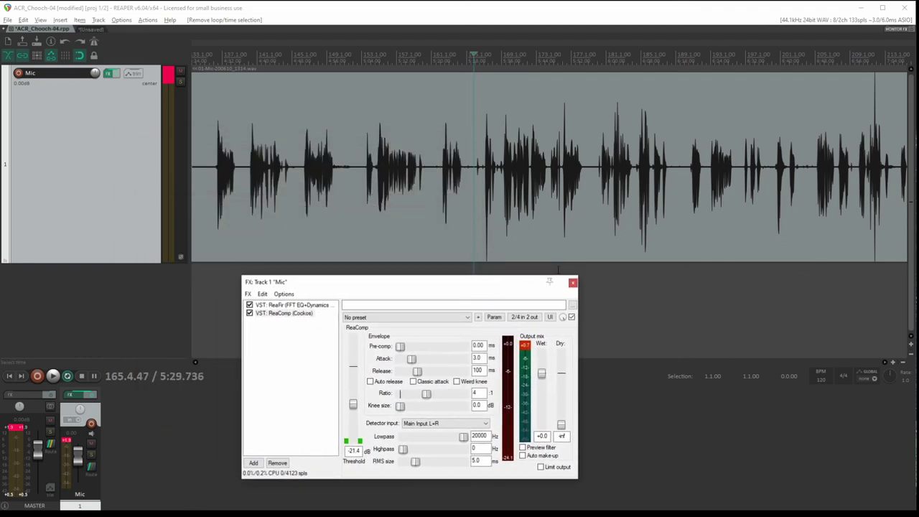
pyautogui.moveTo(352, 283); pyautogui.dragTo(323, 159)
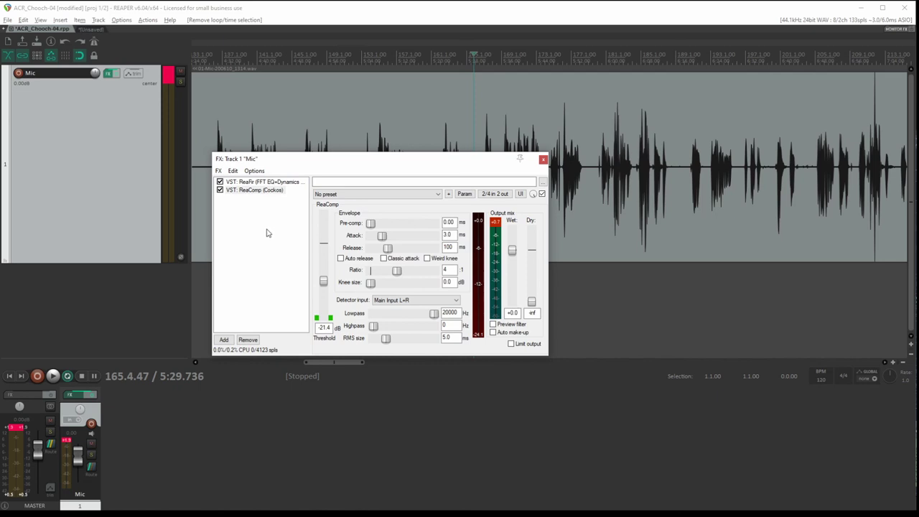
# Step: Review the ReaFir and ReaComp settings, then close the Mic FX chain
pyautogui.click(257, 184)
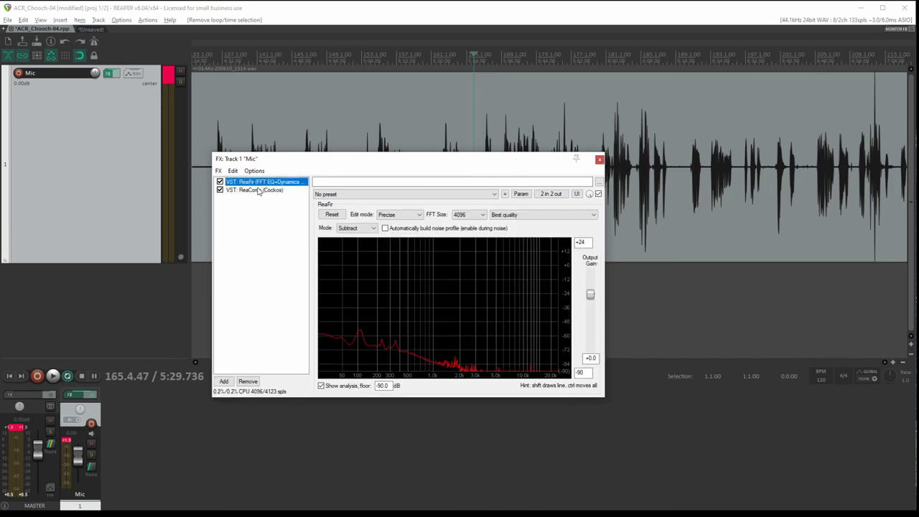
pyautogui.click(258, 191)
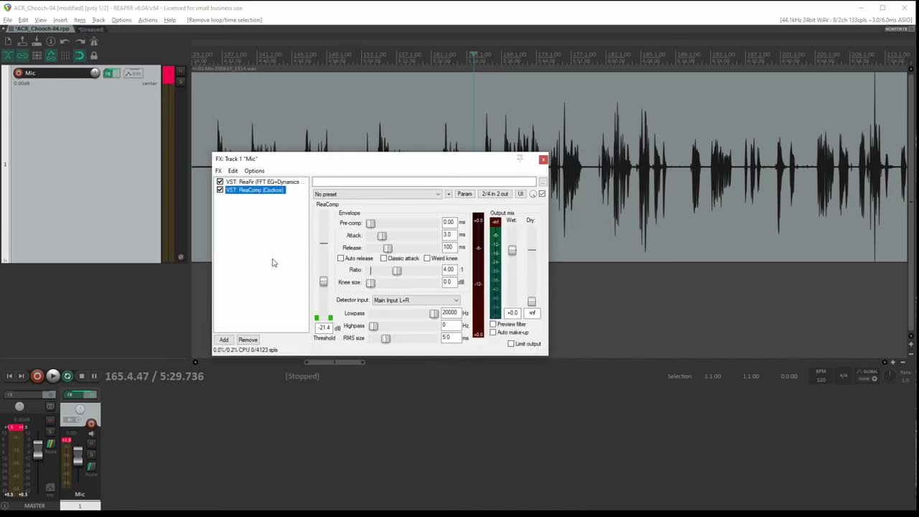
pyautogui.click(543, 160)
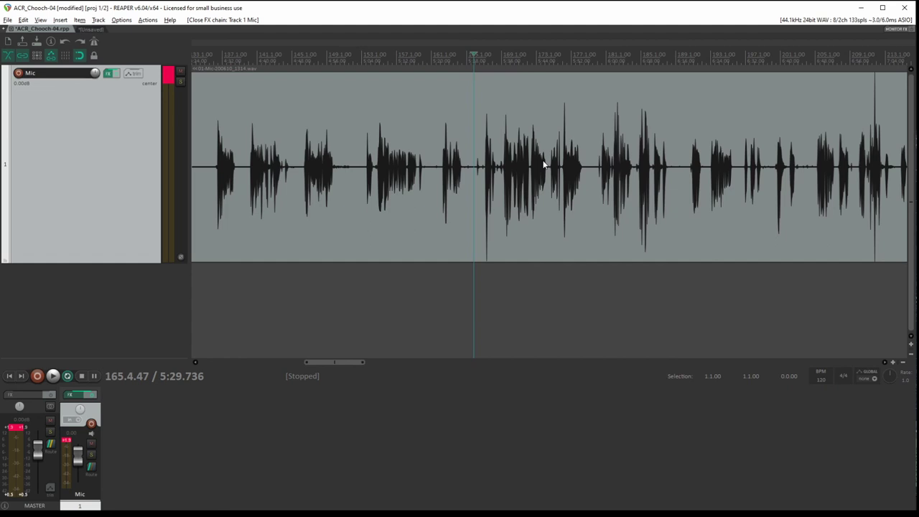
# Step: Butt the second clip against the first, return to project start, and shorten the Mic track
pyautogui.scroll(-3, 417, 260)
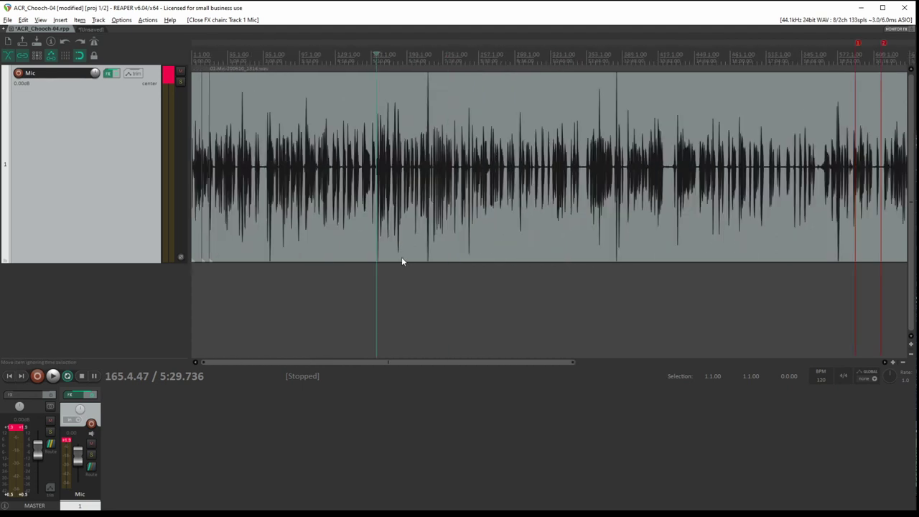
pyautogui.scroll(-3, 398, 259)
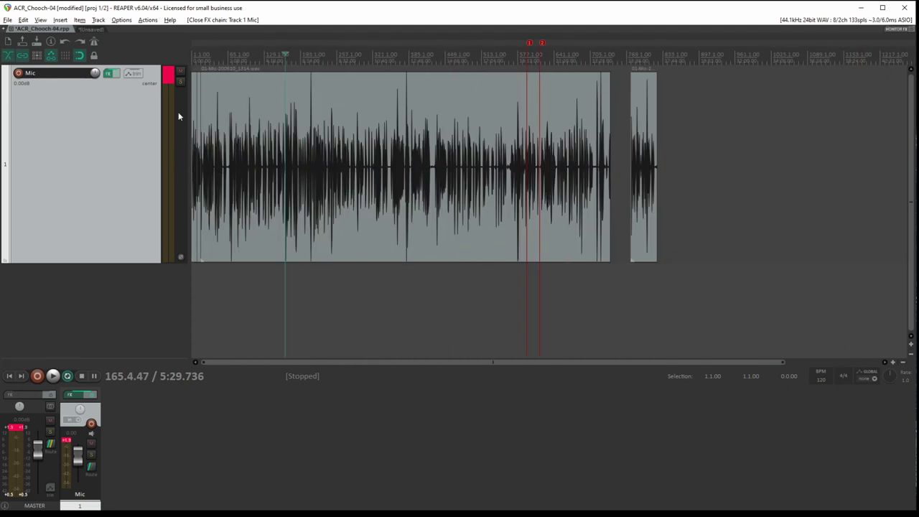
pyautogui.moveTo(643, 165); pyautogui.dragTo(623, 165)
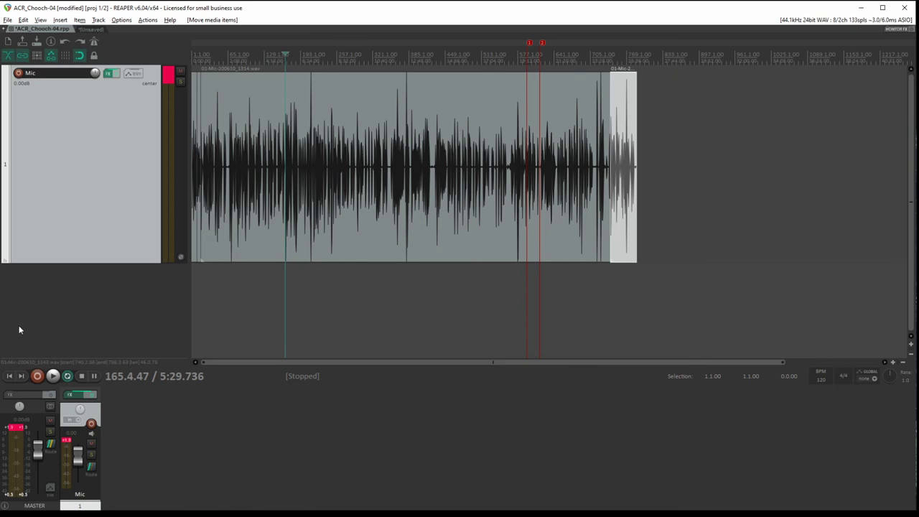
pyautogui.click(10, 379)
pyautogui.scroll(8, 244, 280)
pyautogui.scroll(3, 270, 268)
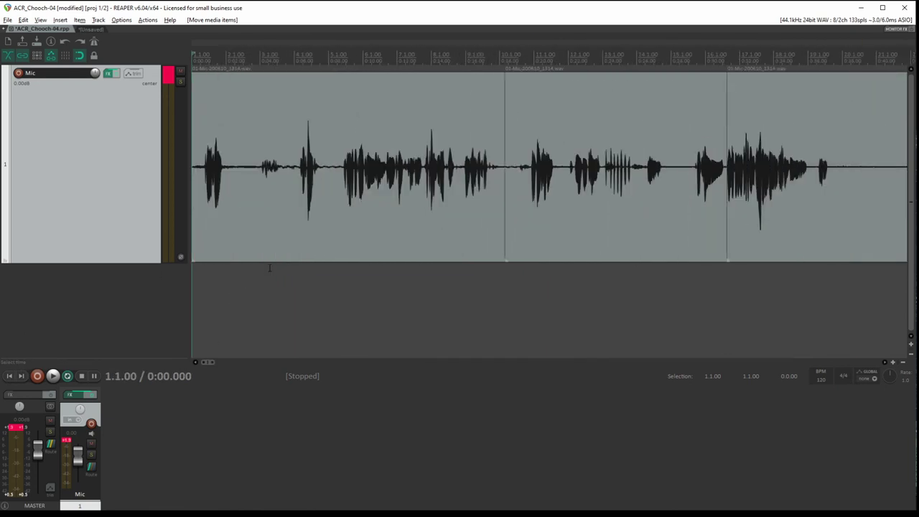
pyautogui.scroll(-2, 257, 265)
pyautogui.scroll(-10, 259, 264)
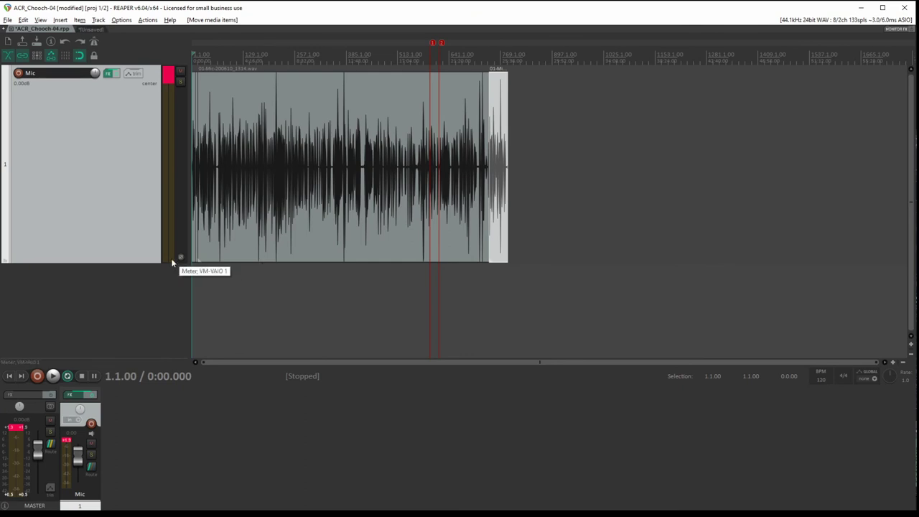
pyautogui.moveTo(147, 263); pyautogui.dragTo(149, 222)
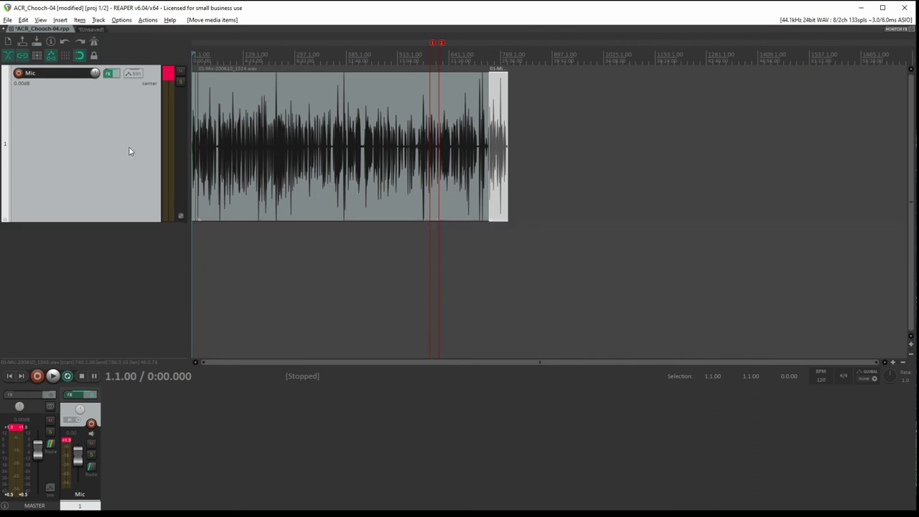
# Step: Bring up File > Render and set the tail length to 1000
pyautogui.click(7, 21)
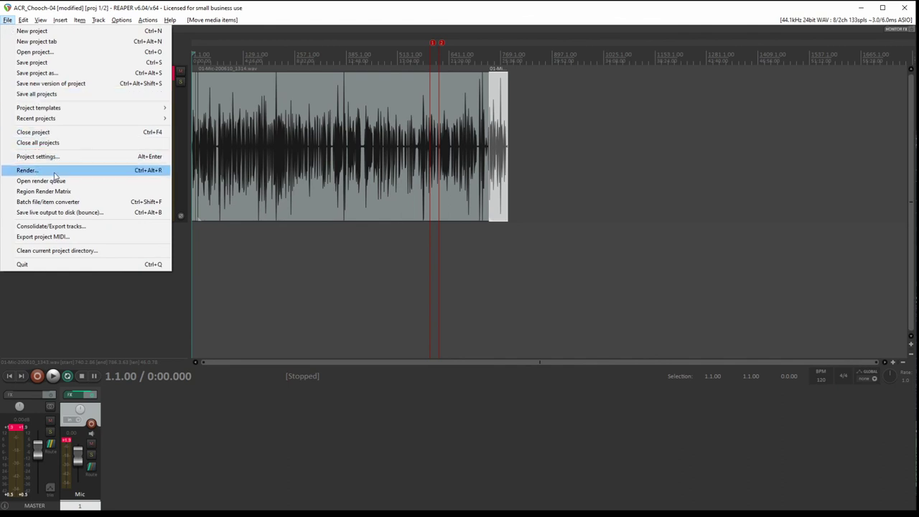
pyautogui.click(321, 11)
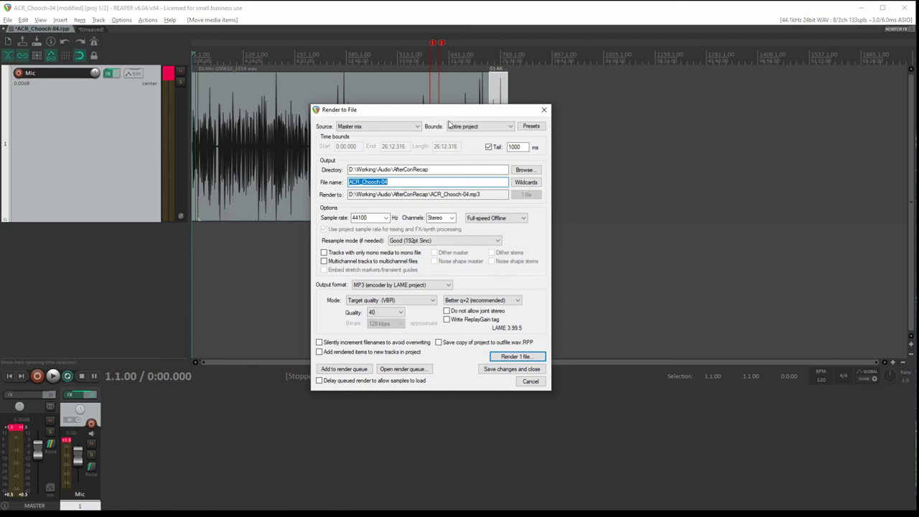
pyautogui.moveTo(449, 113); pyautogui.dragTo(387, 159)
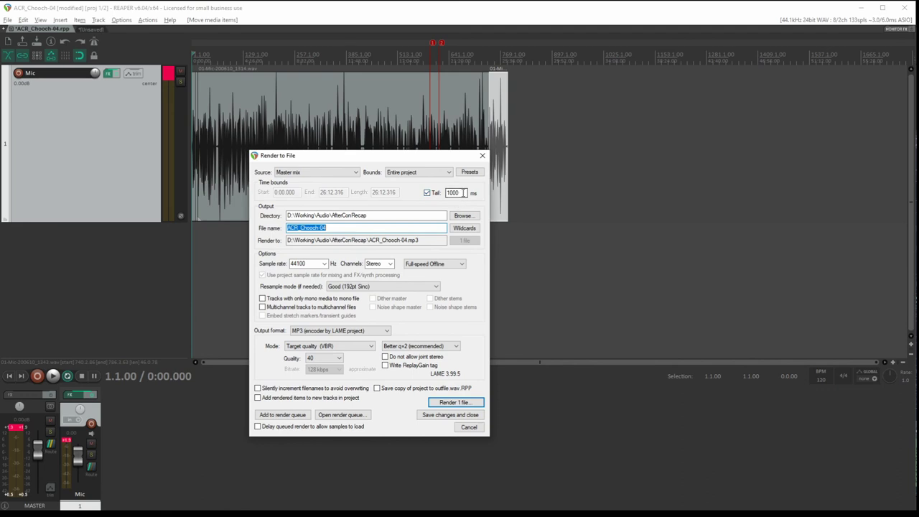
pyautogui.doubleClick(460, 194)
pyautogui.write('1000')
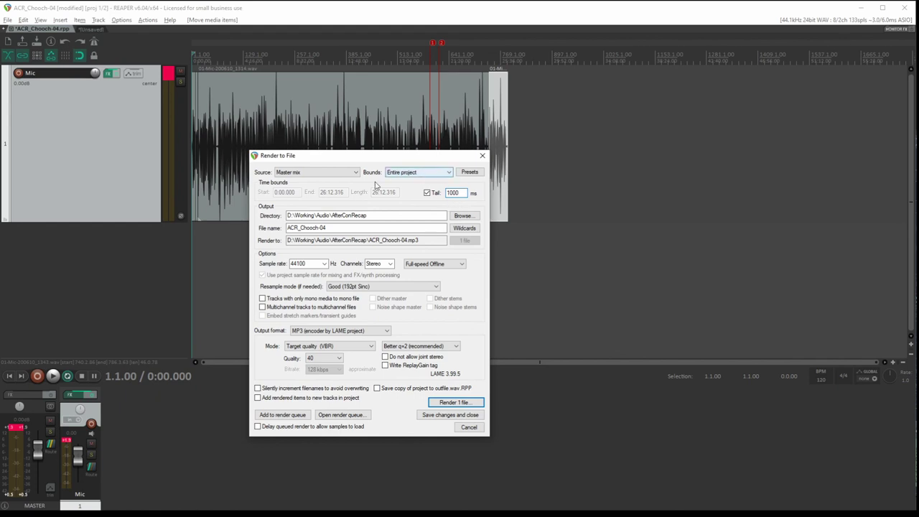
# Step: Set the render bounds and keep the master mix as the render source
pyautogui.moveTo(420, 155); pyautogui.dragTo(364, 233)
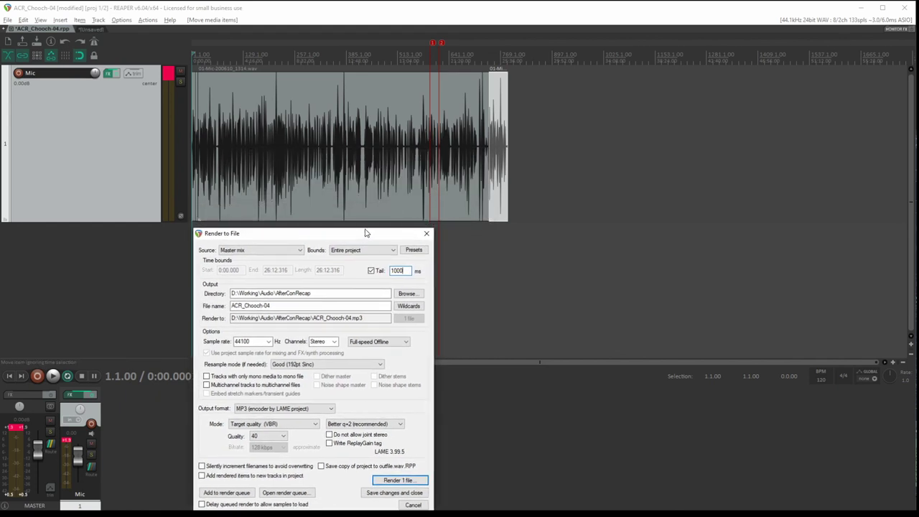
pyautogui.moveTo(309, 143); pyautogui.dragTo(377, 143)
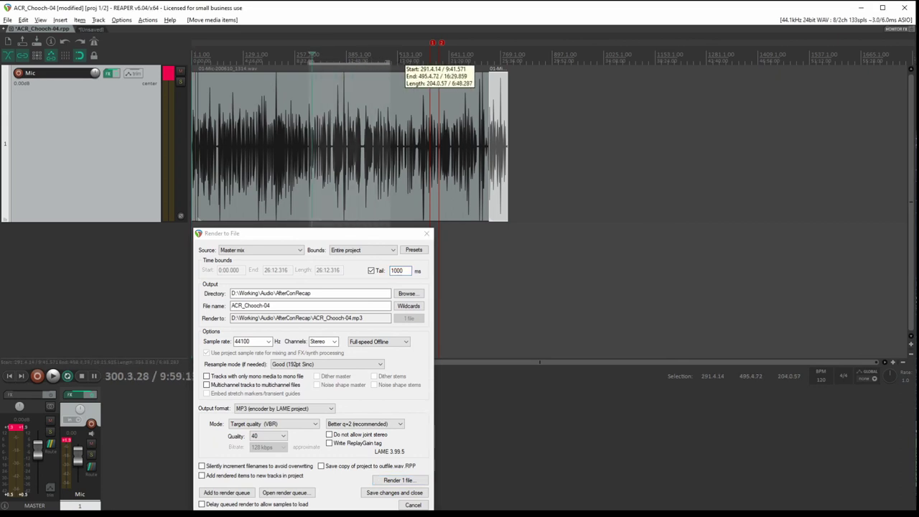
pyautogui.click(332, 252)
pyautogui.click(345, 272)
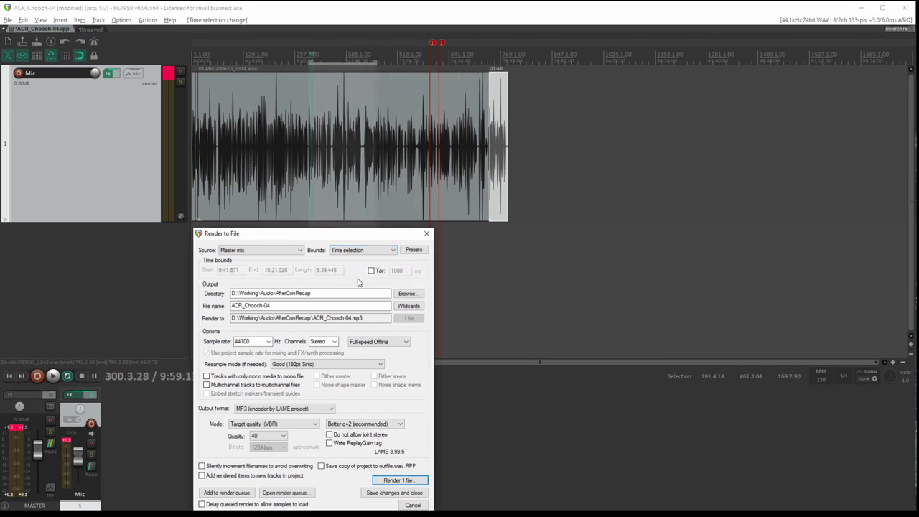
pyautogui.click(260, 250)
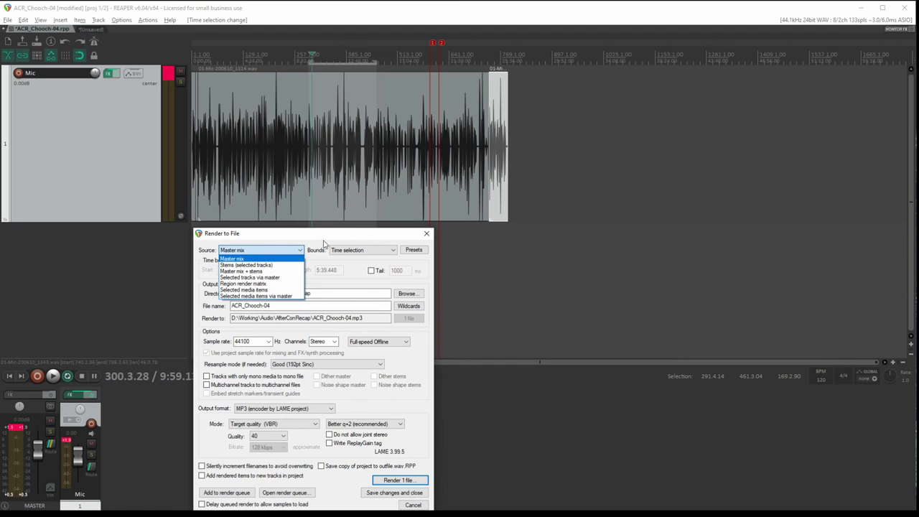
pyautogui.click(327, 245)
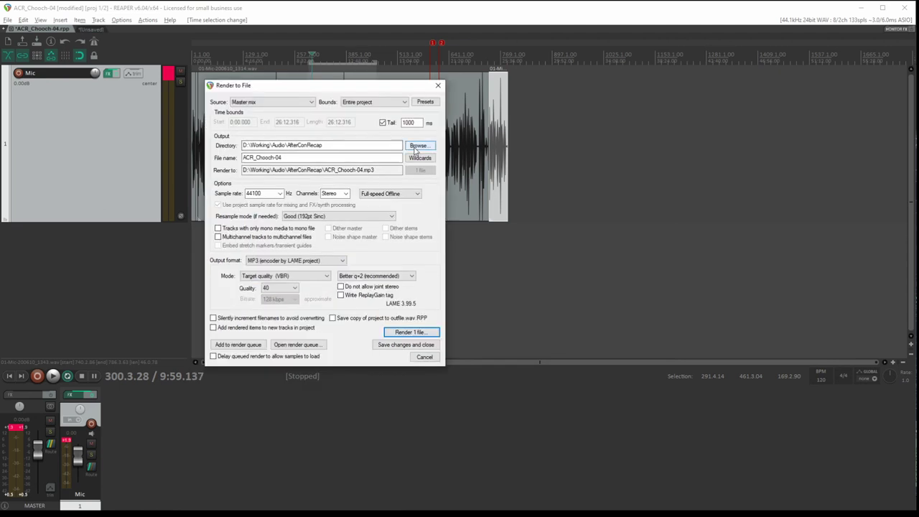
# Step: Check the AfterConRecap output folder and edit the file name ACR_Chooch-04.mp3
pyautogui.click(416, 146)
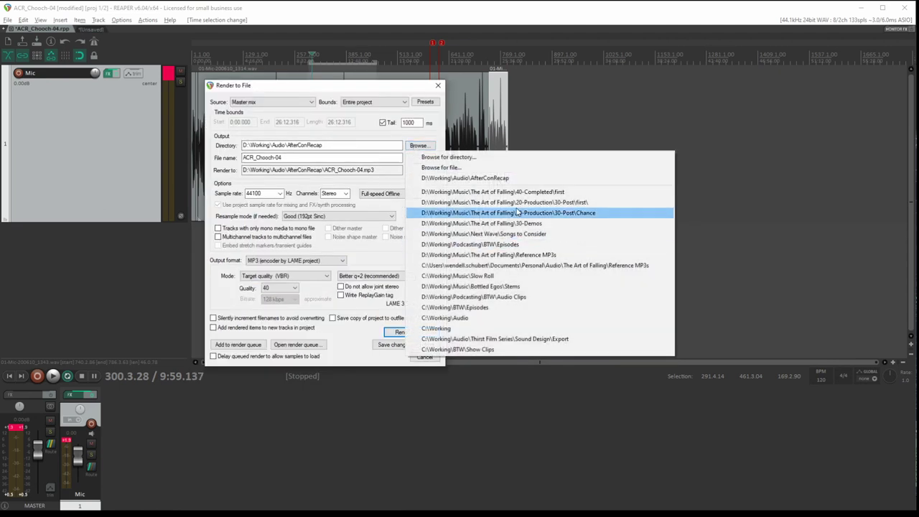
pyautogui.press('Escape')
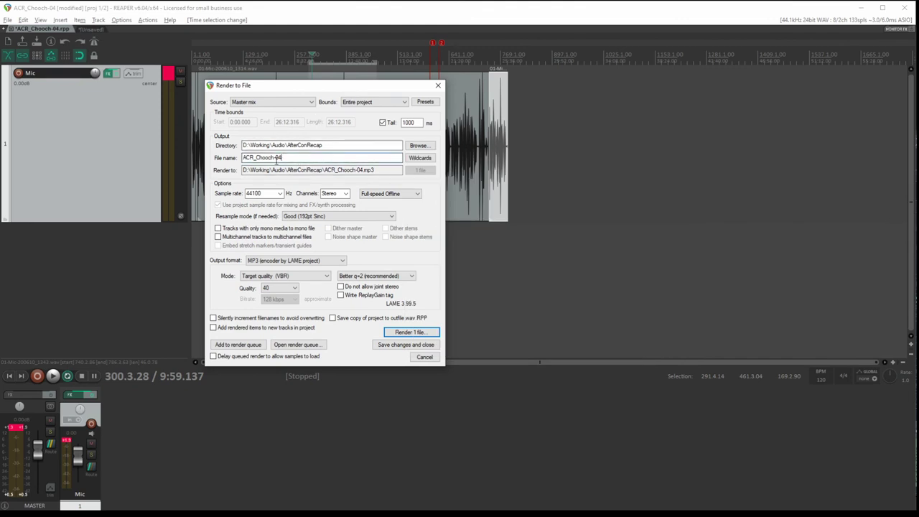
pyautogui.click(255, 157)
# Step: Keep MP3 output and switch its encoding to constant bitrate (CBR) at 96 kbps
pyautogui.click(363, 195)
pyautogui.click(265, 261)
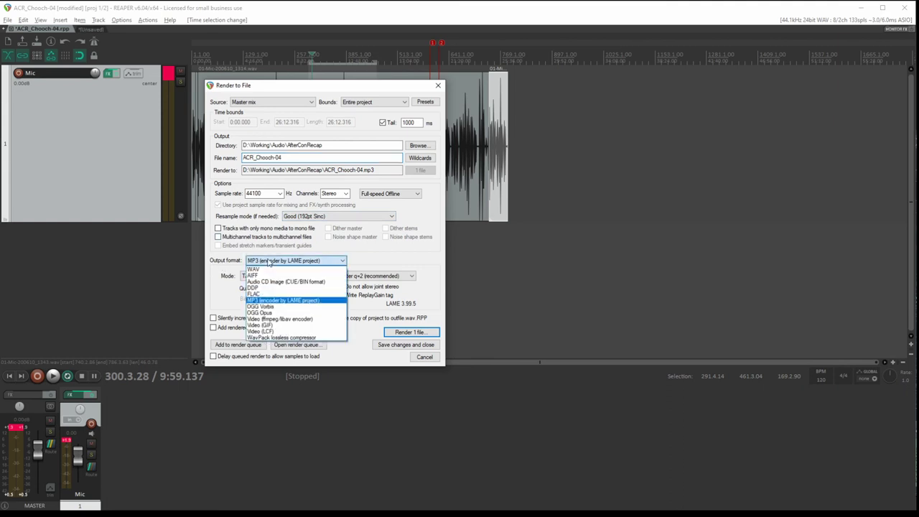
pyautogui.click(263, 301)
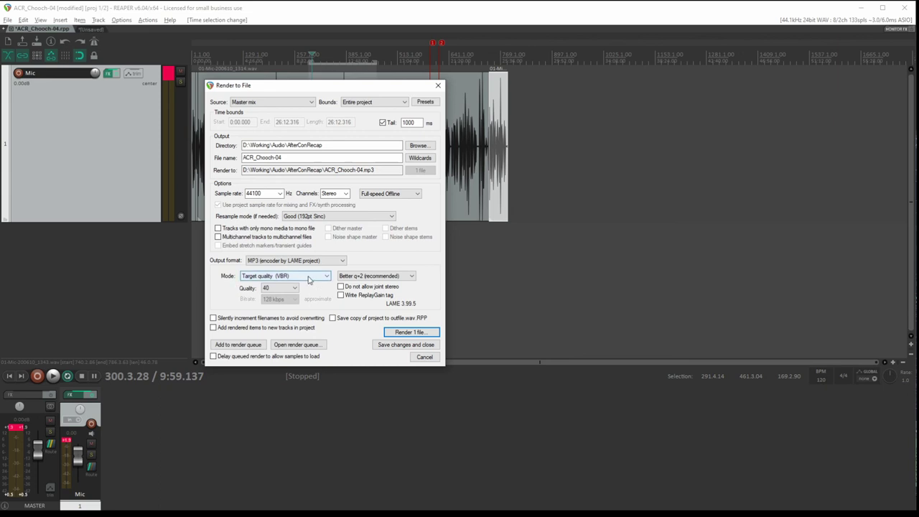
pyautogui.click(308, 280)
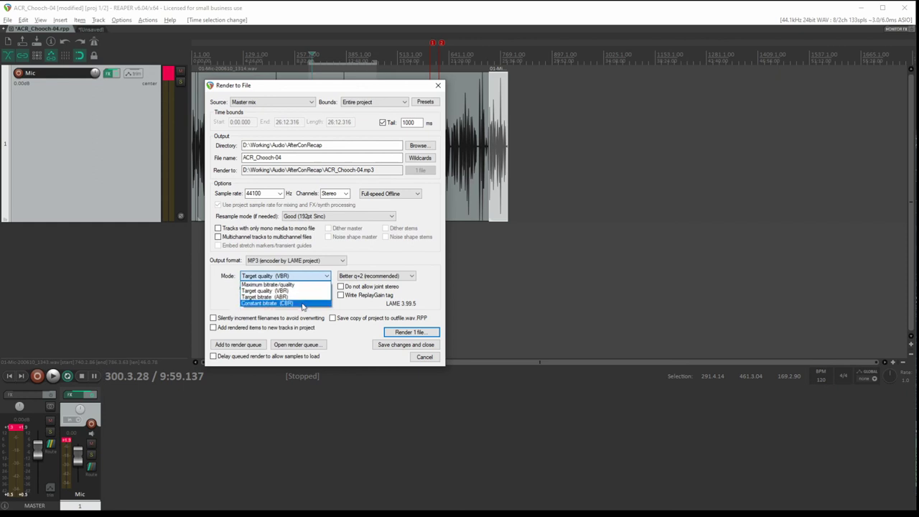
pyautogui.click(303, 304)
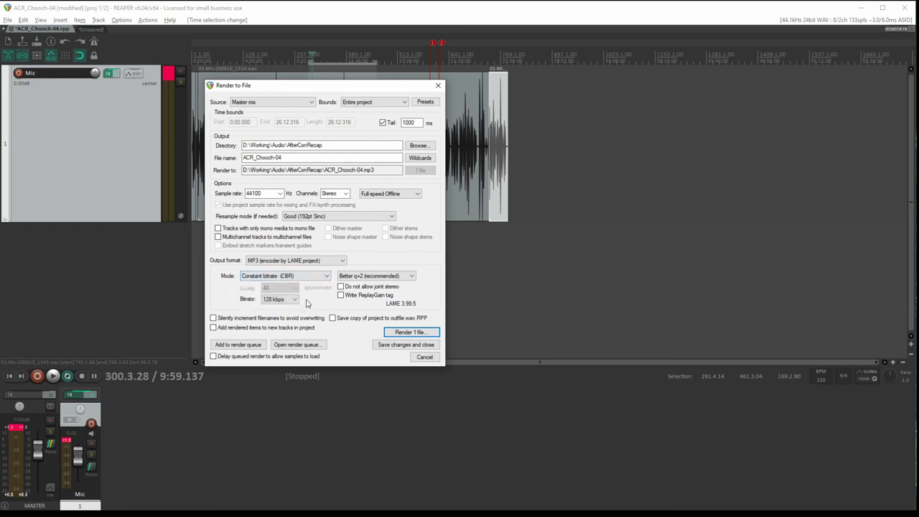
pyautogui.click(300, 276)
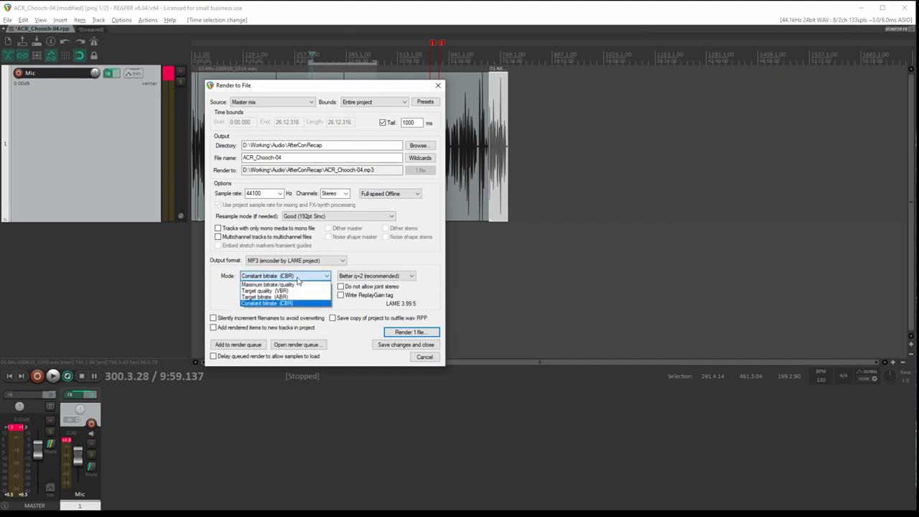
pyautogui.click(298, 291)
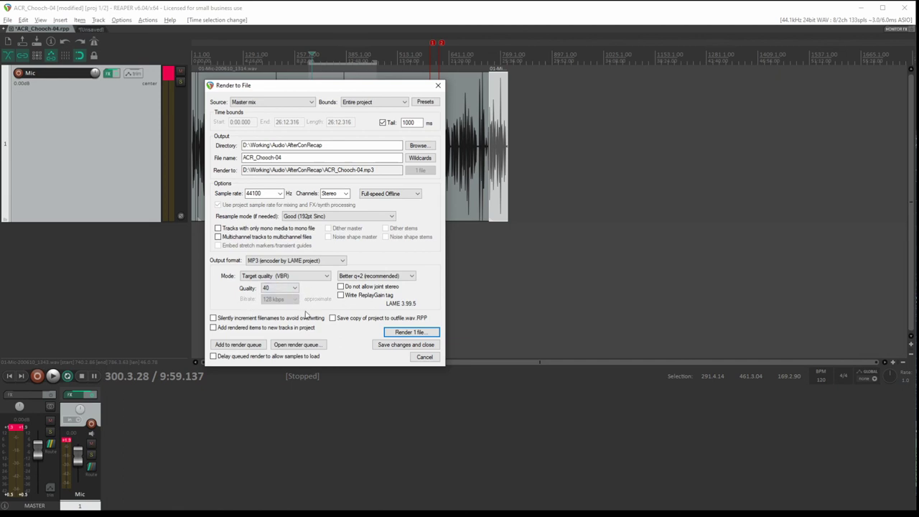
pyautogui.click(287, 275)
pyautogui.click(273, 291)
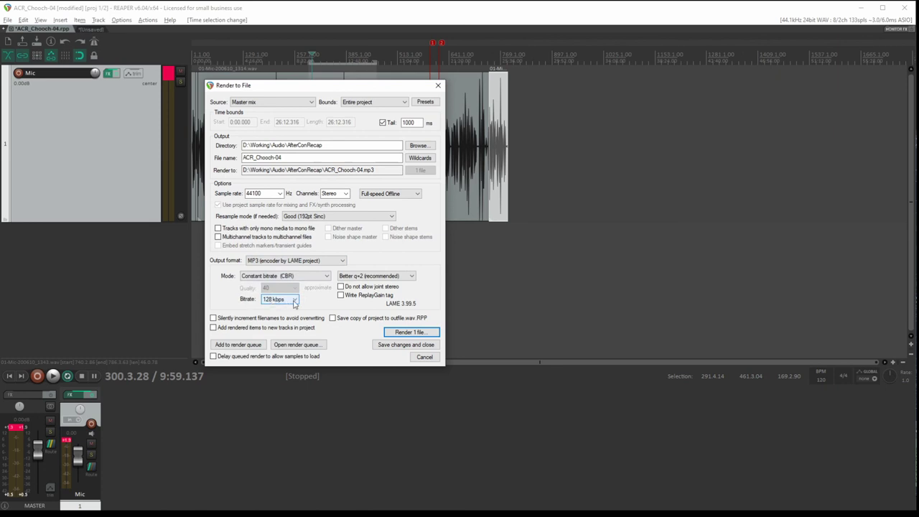
pyautogui.scroll(2, 294, 305)
# Step: Render the project to ACR_Chooch-04.mp3, overwriting the existing file, then close the render settings
pyautogui.click(409, 331)
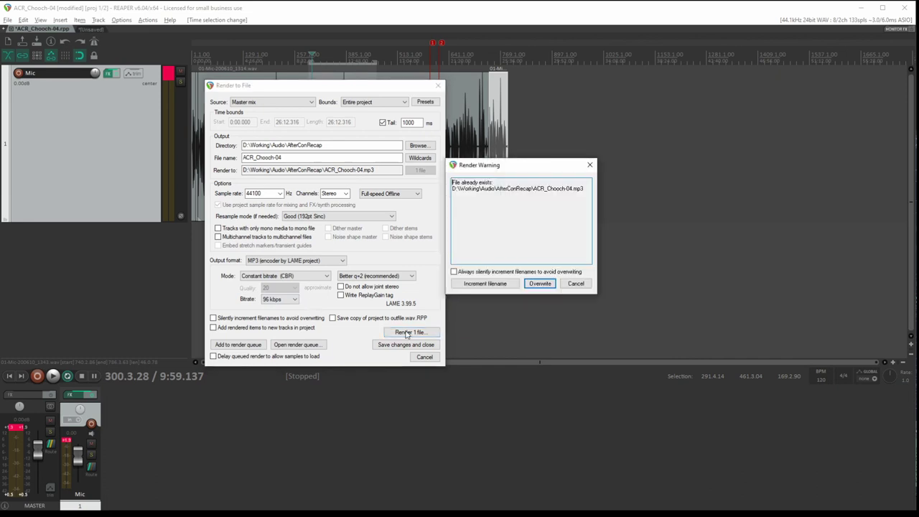
pyautogui.click(540, 283)
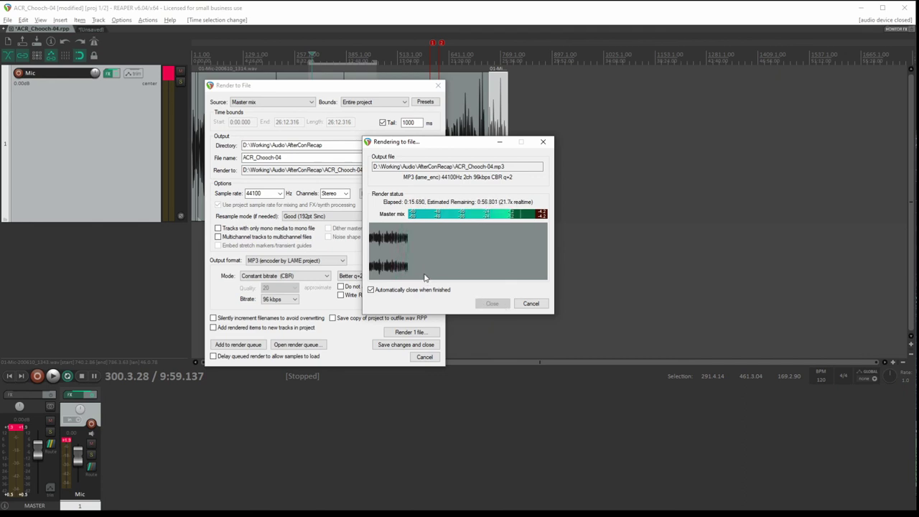
pyautogui.press('Escape')
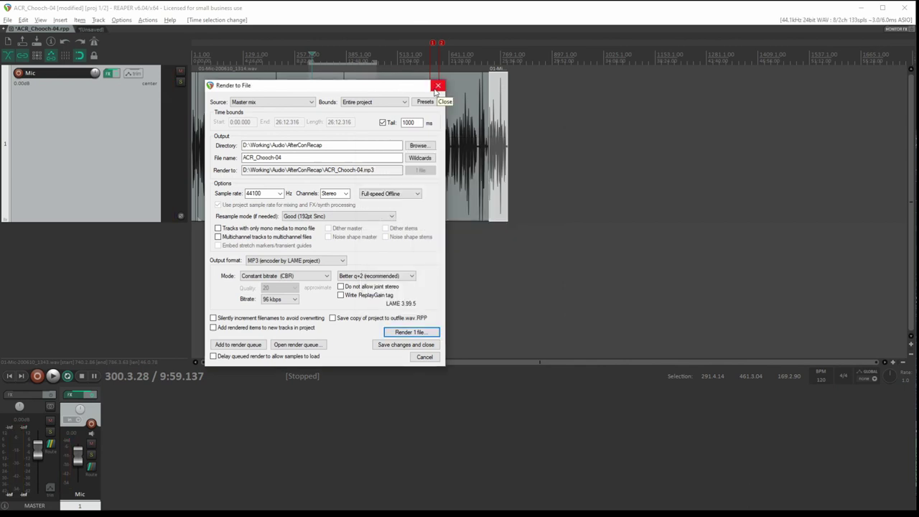
pyautogui.click(435, 91)
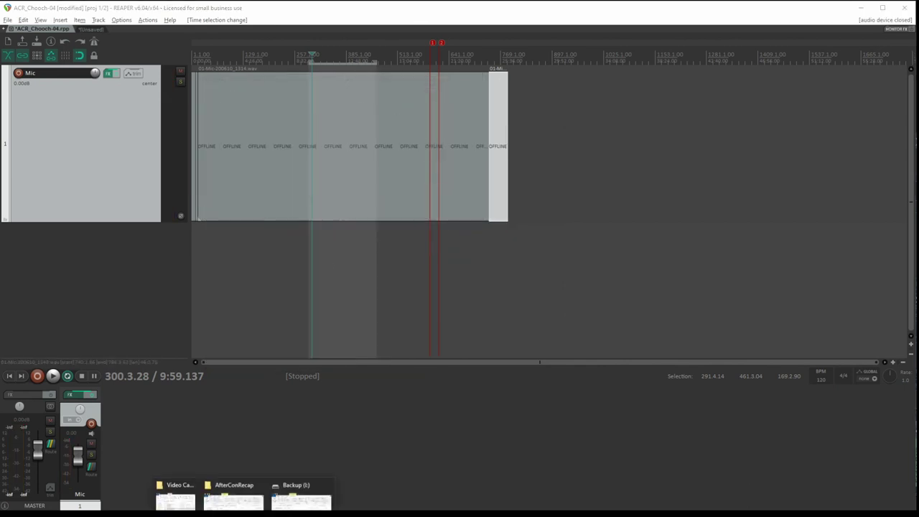
# Step: Open the Properties window for ACR_Chooch-04.mp3 in the AfterConRecap folder
pyautogui.click(234, 499)
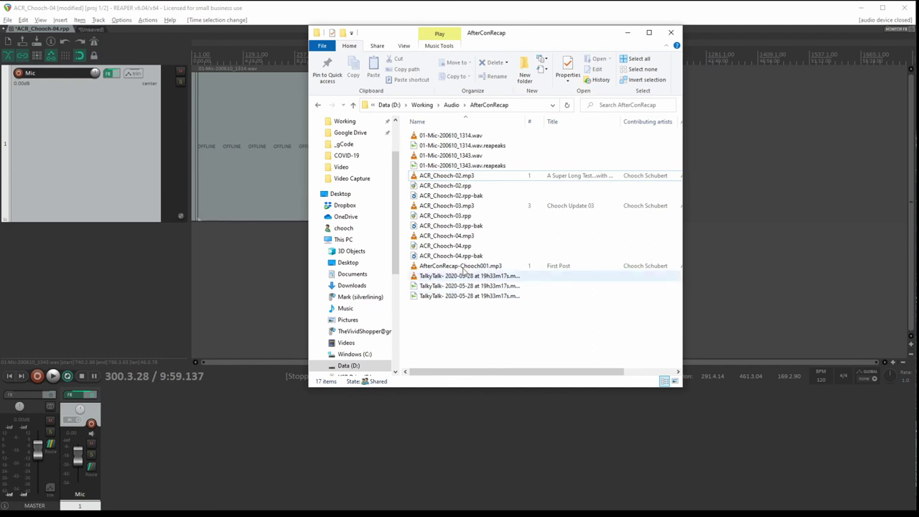
pyautogui.rightClick(451, 238)
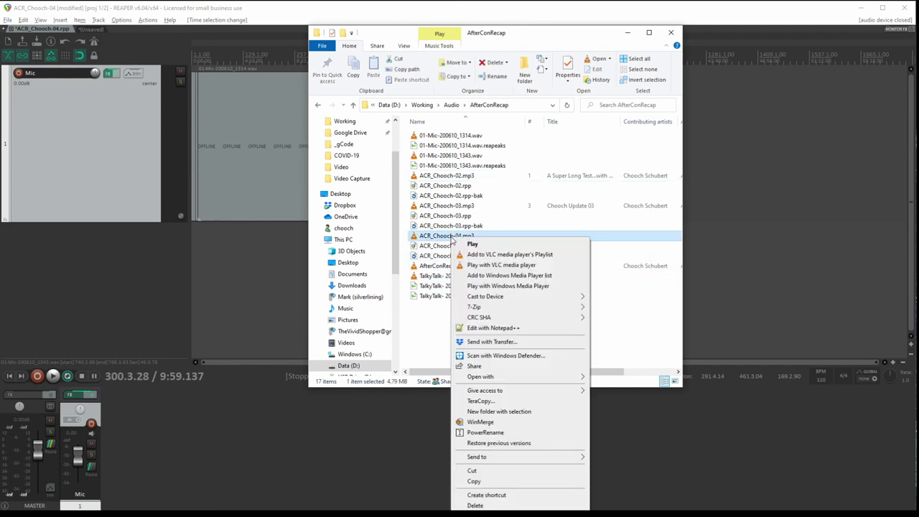
pyautogui.click(477, 515)
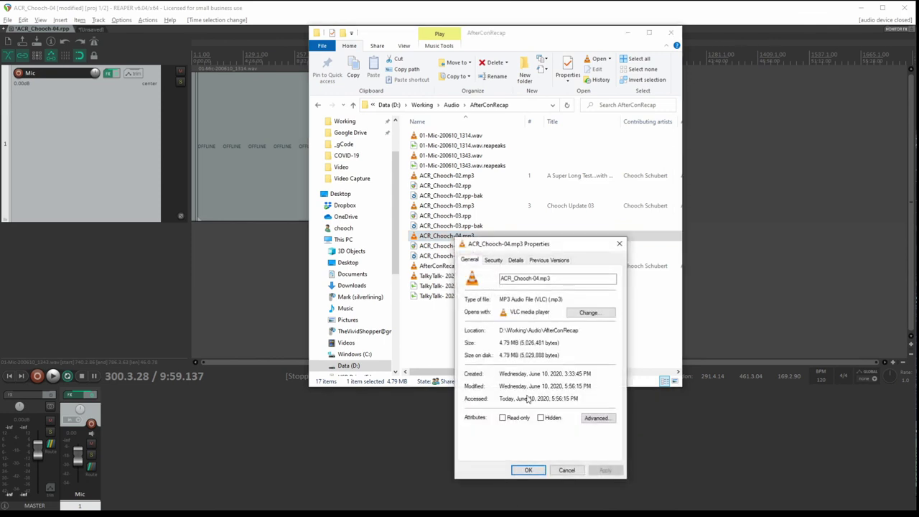
pyautogui.moveTo(522, 244); pyautogui.dragTo(456, 156)
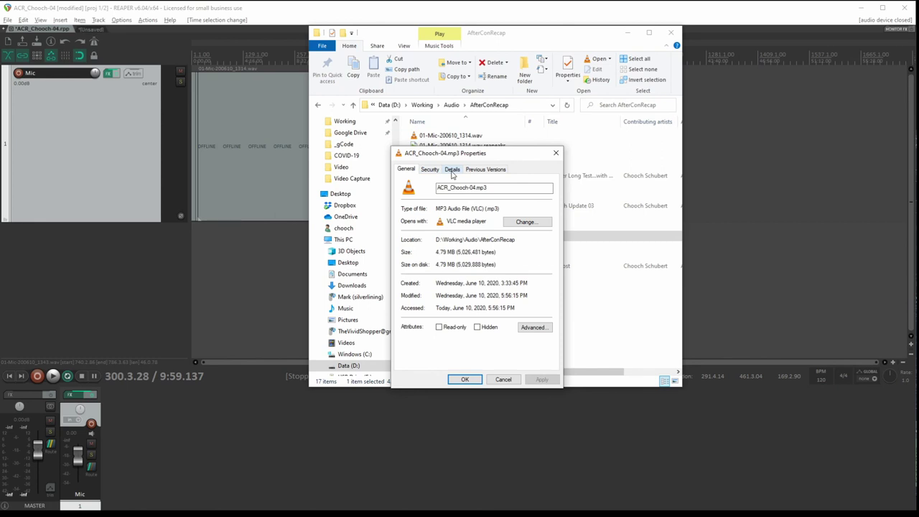
# Step: On the Details tab, set Title 'My Podcast Episode', the artist's name, and Album 'My Amazing Podcast', then save
pyautogui.click(452, 169)
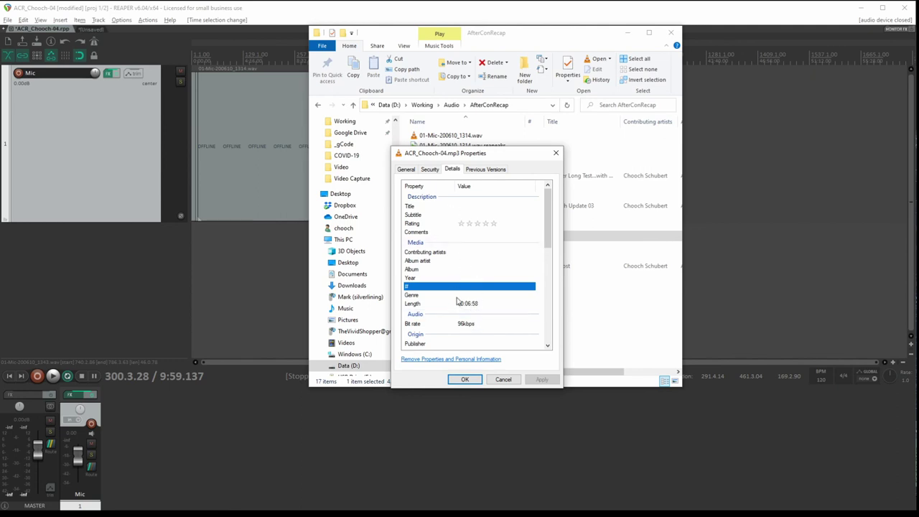
pyautogui.click(460, 206)
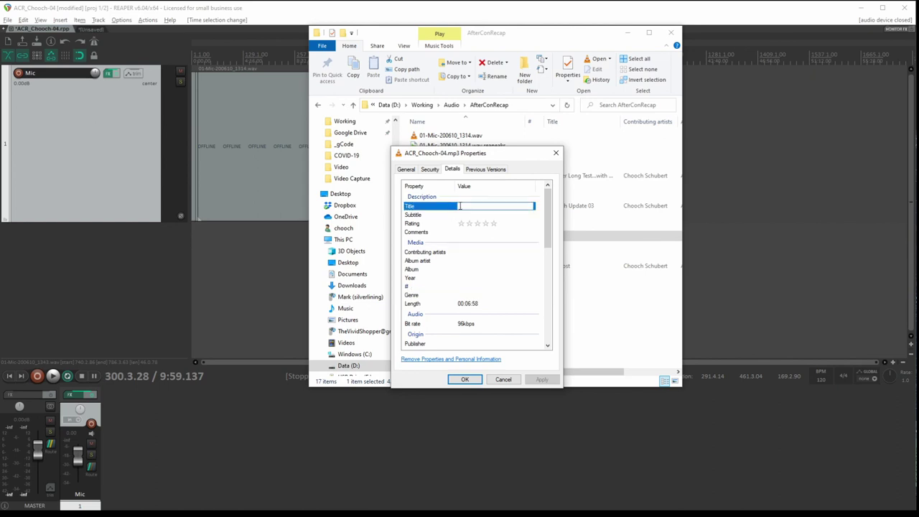
pyautogui.write('My Podcast Episode')
pyautogui.press('Tab')
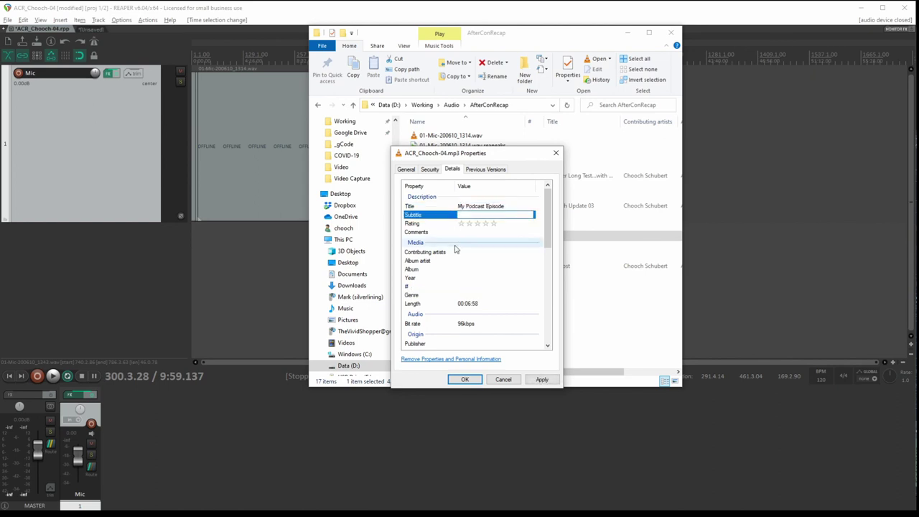
pyautogui.click(470, 252)
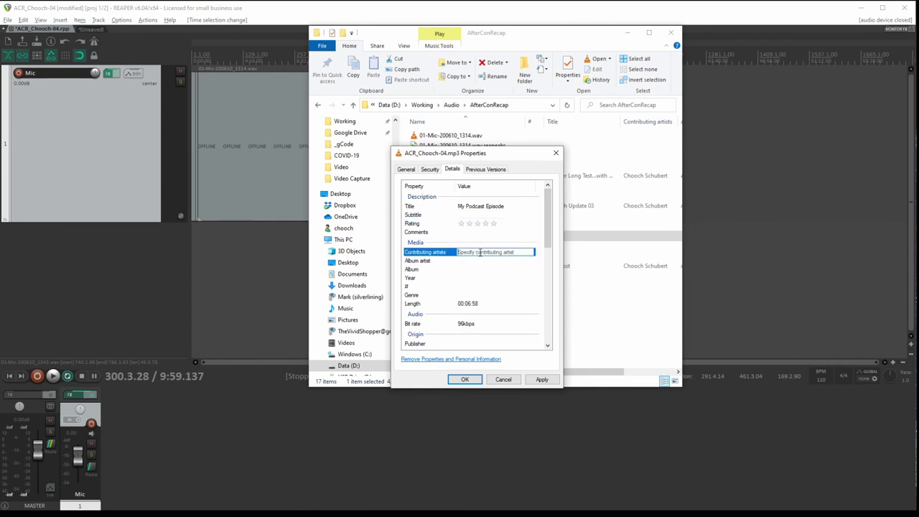
pyautogui.write('Chooch')
pyautogui.press('Tab')
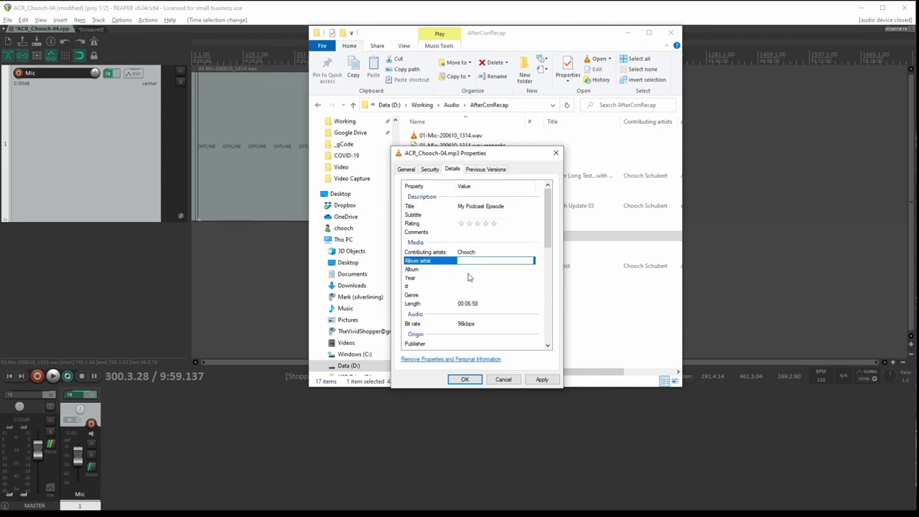
pyautogui.click(471, 269)
pyautogui.write('My Amazing Podcast')
pyautogui.click(405, 279)
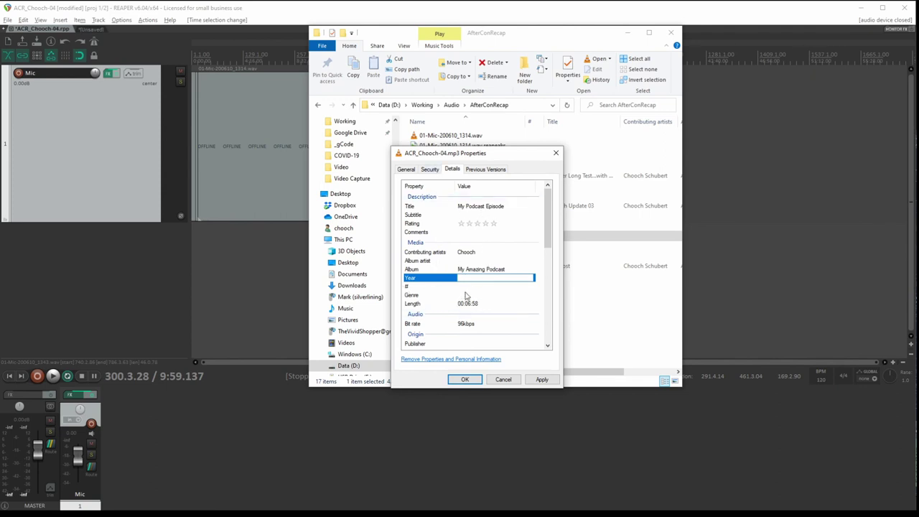
pyautogui.click(473, 379)
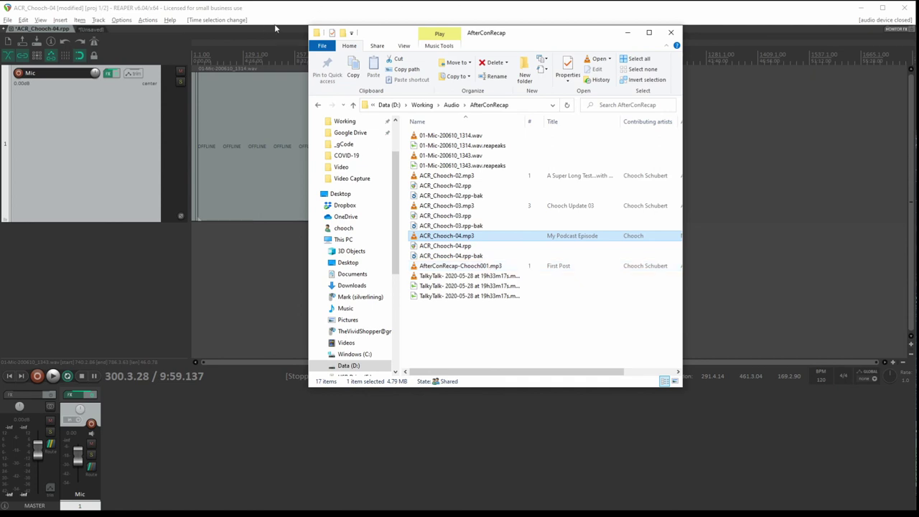
# Step: Bring the REAPER project window back in front of File Explorer
pyautogui.click(310, 22)
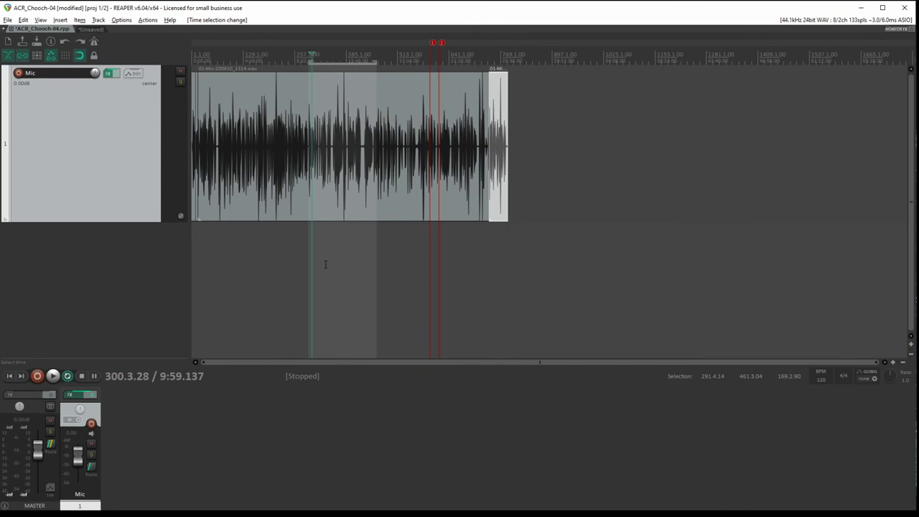